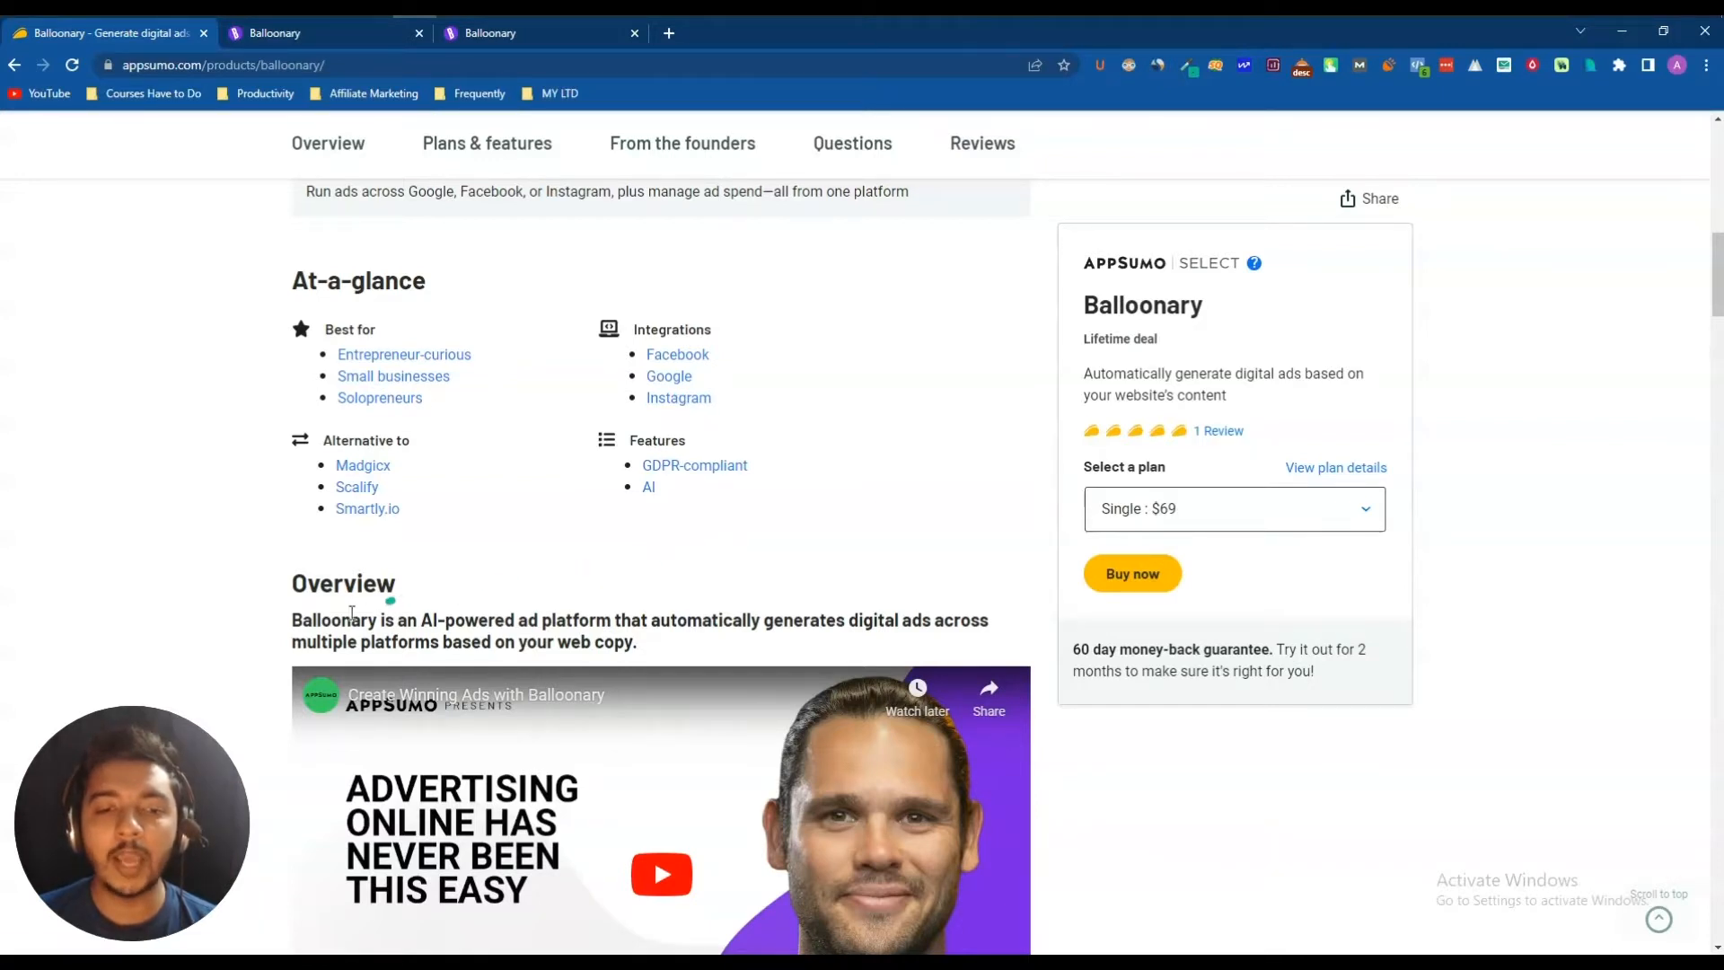
Read the Balloonary overview on the AppSumo deal page and find the lifetime plan comparison.
{"action": "left_click_drag", "start_coordinate": [295, 617], "coordinate": [636, 647]}
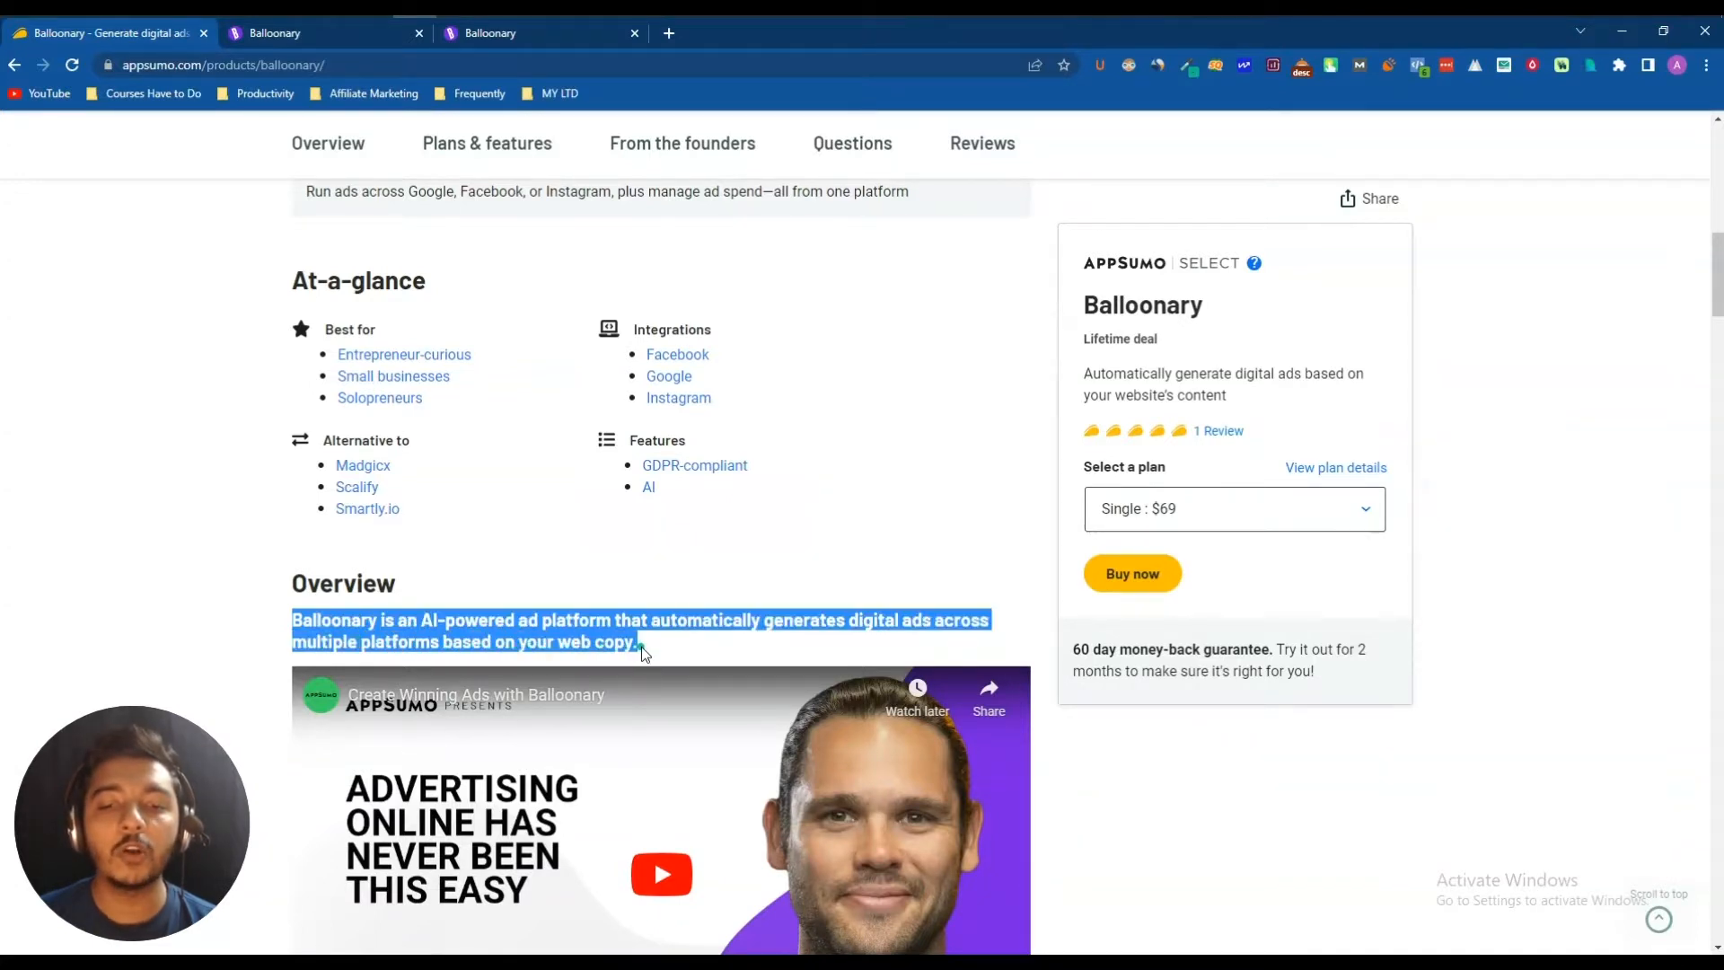
{"action": "scroll", "coordinate": [642, 647], "scroll_direction": "down", "scroll_amount": 20}
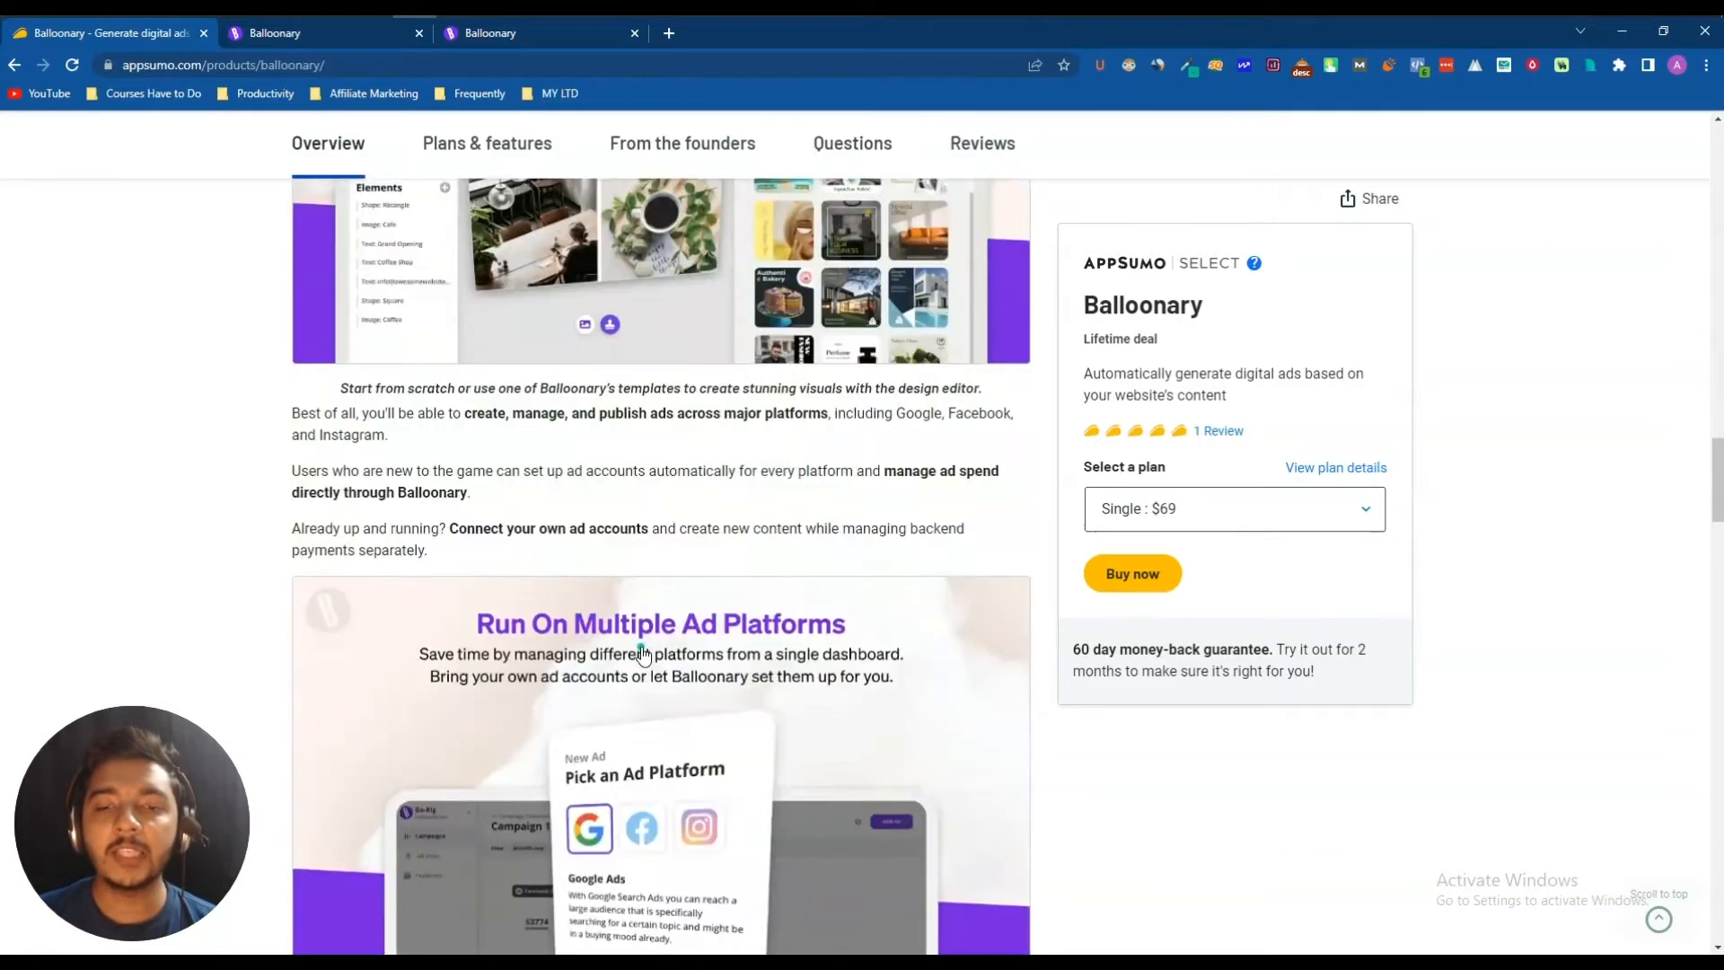
{"action": "scroll", "coordinate": [643, 654], "scroll_direction": "down", "scroll_amount": 20}
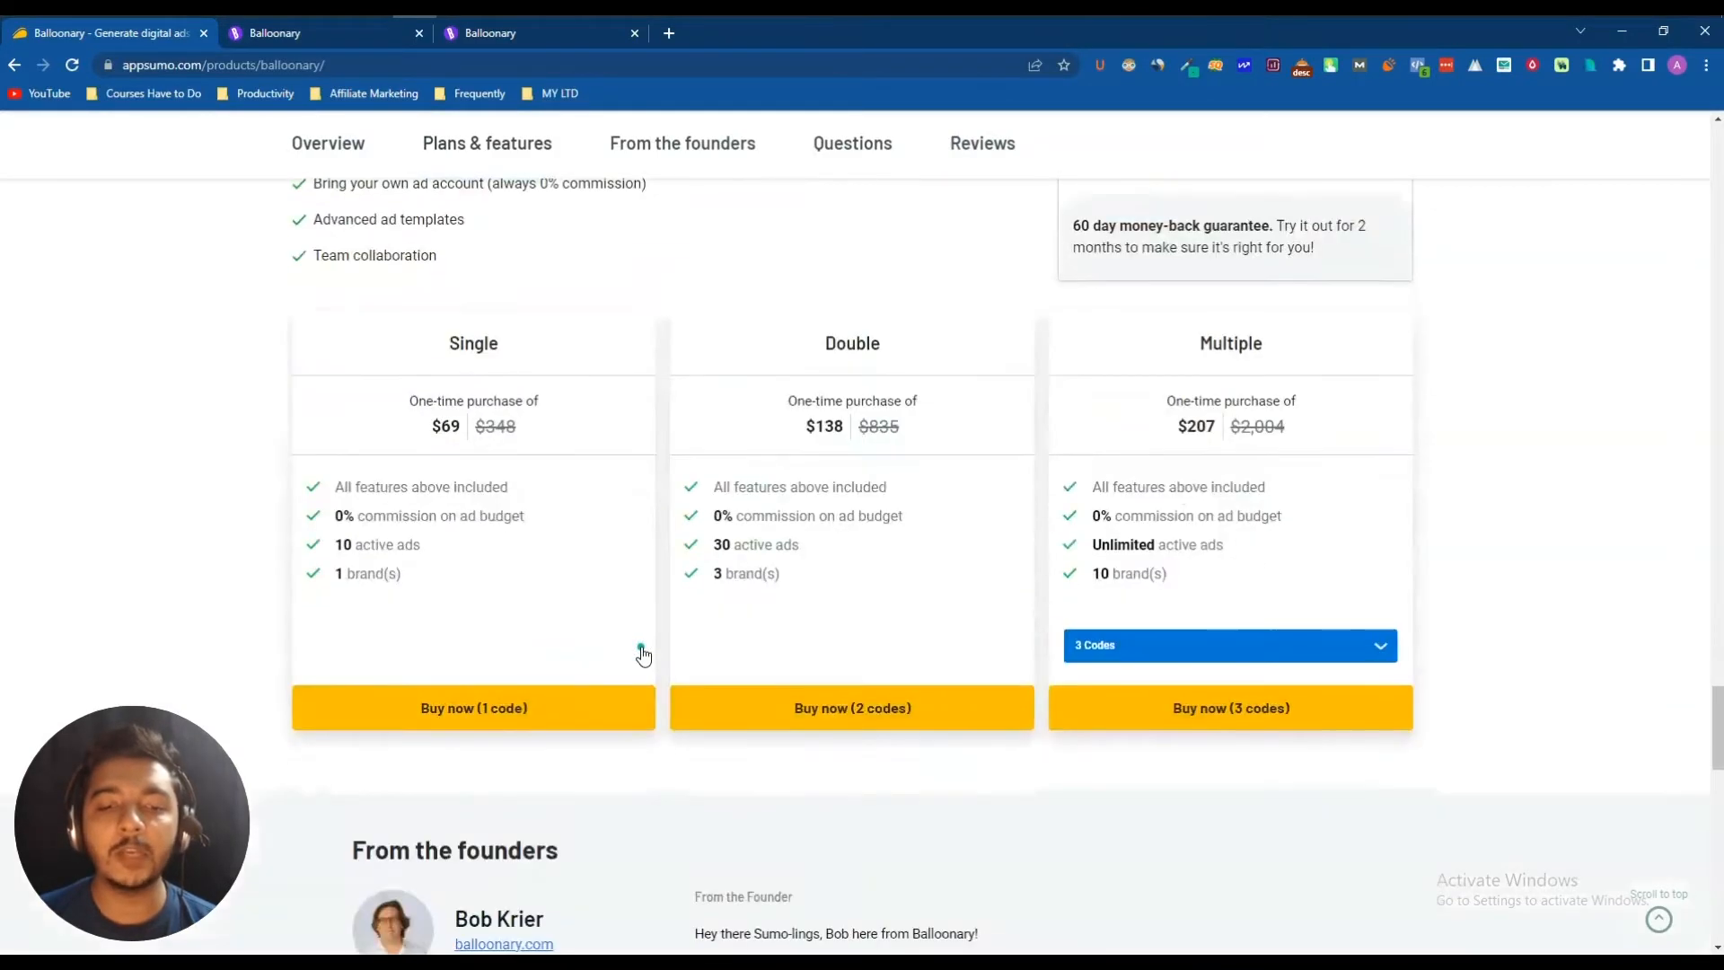
Compare what the Multiple plan includes with 5 codes and with 4 codes.
{"action": "left_click", "coordinate": [1113, 647]}
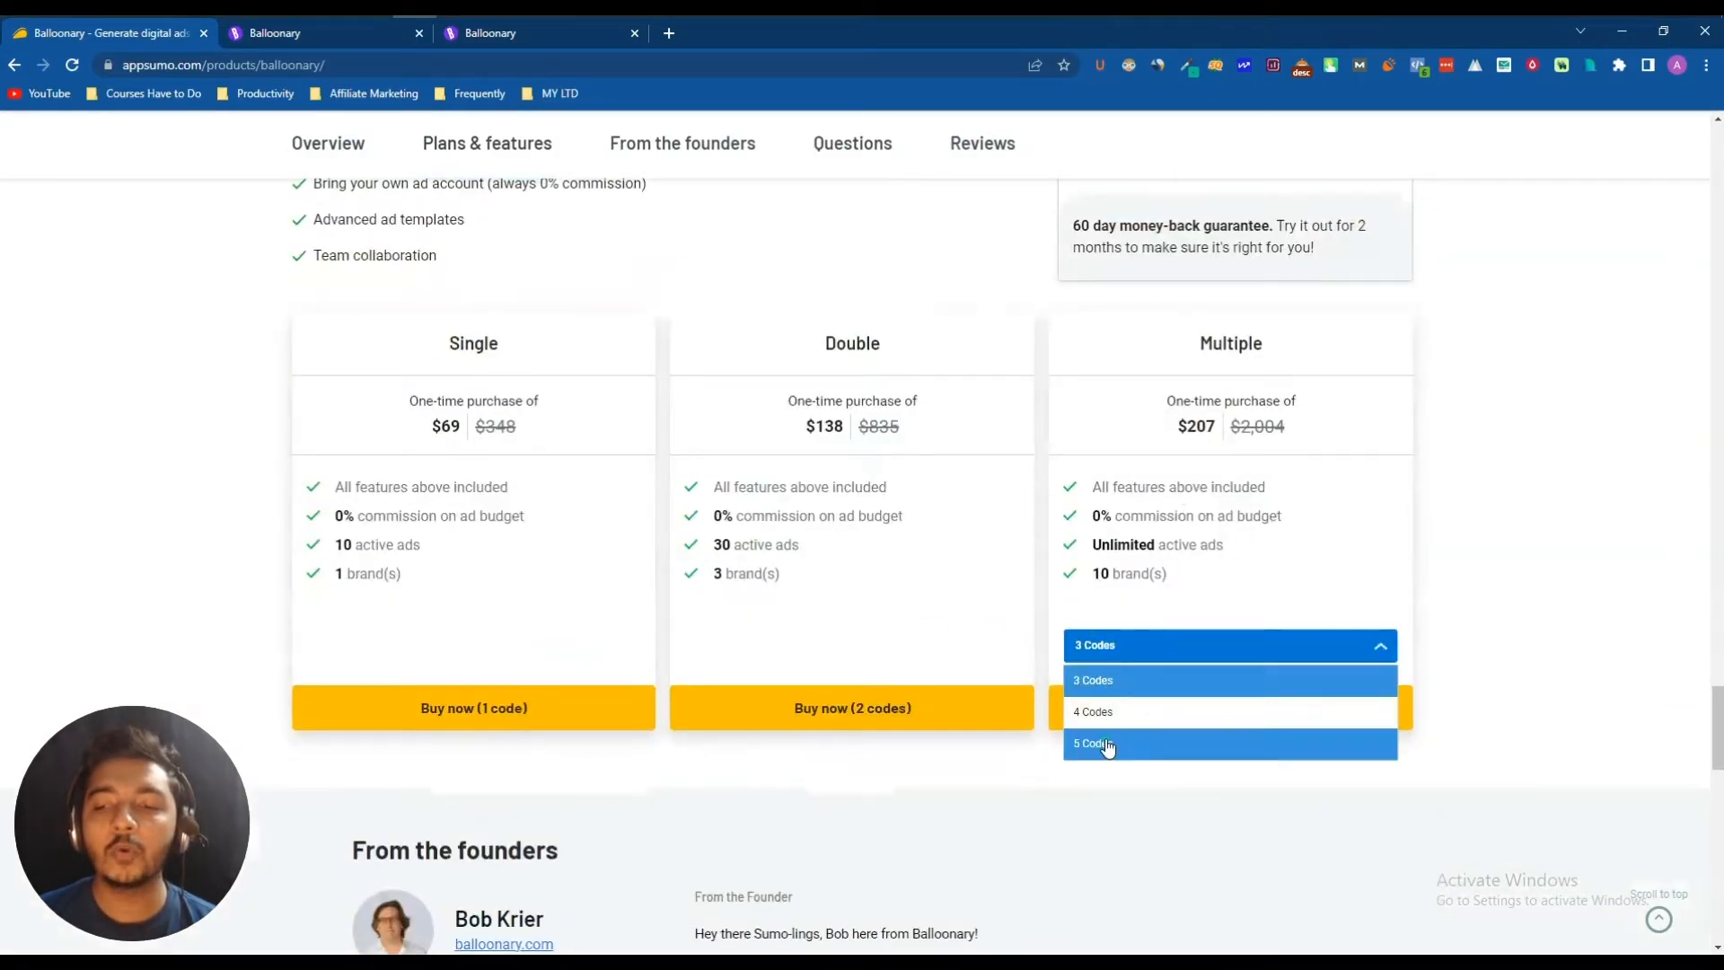
{"action": "left_click", "coordinate": [1106, 738]}
{"action": "scroll", "coordinate": [1175, 552], "scroll_direction": "up", "scroll_amount": 1}
{"action": "left_click_drag", "start_coordinate": [1261, 664], "coordinate": [1088, 577]}
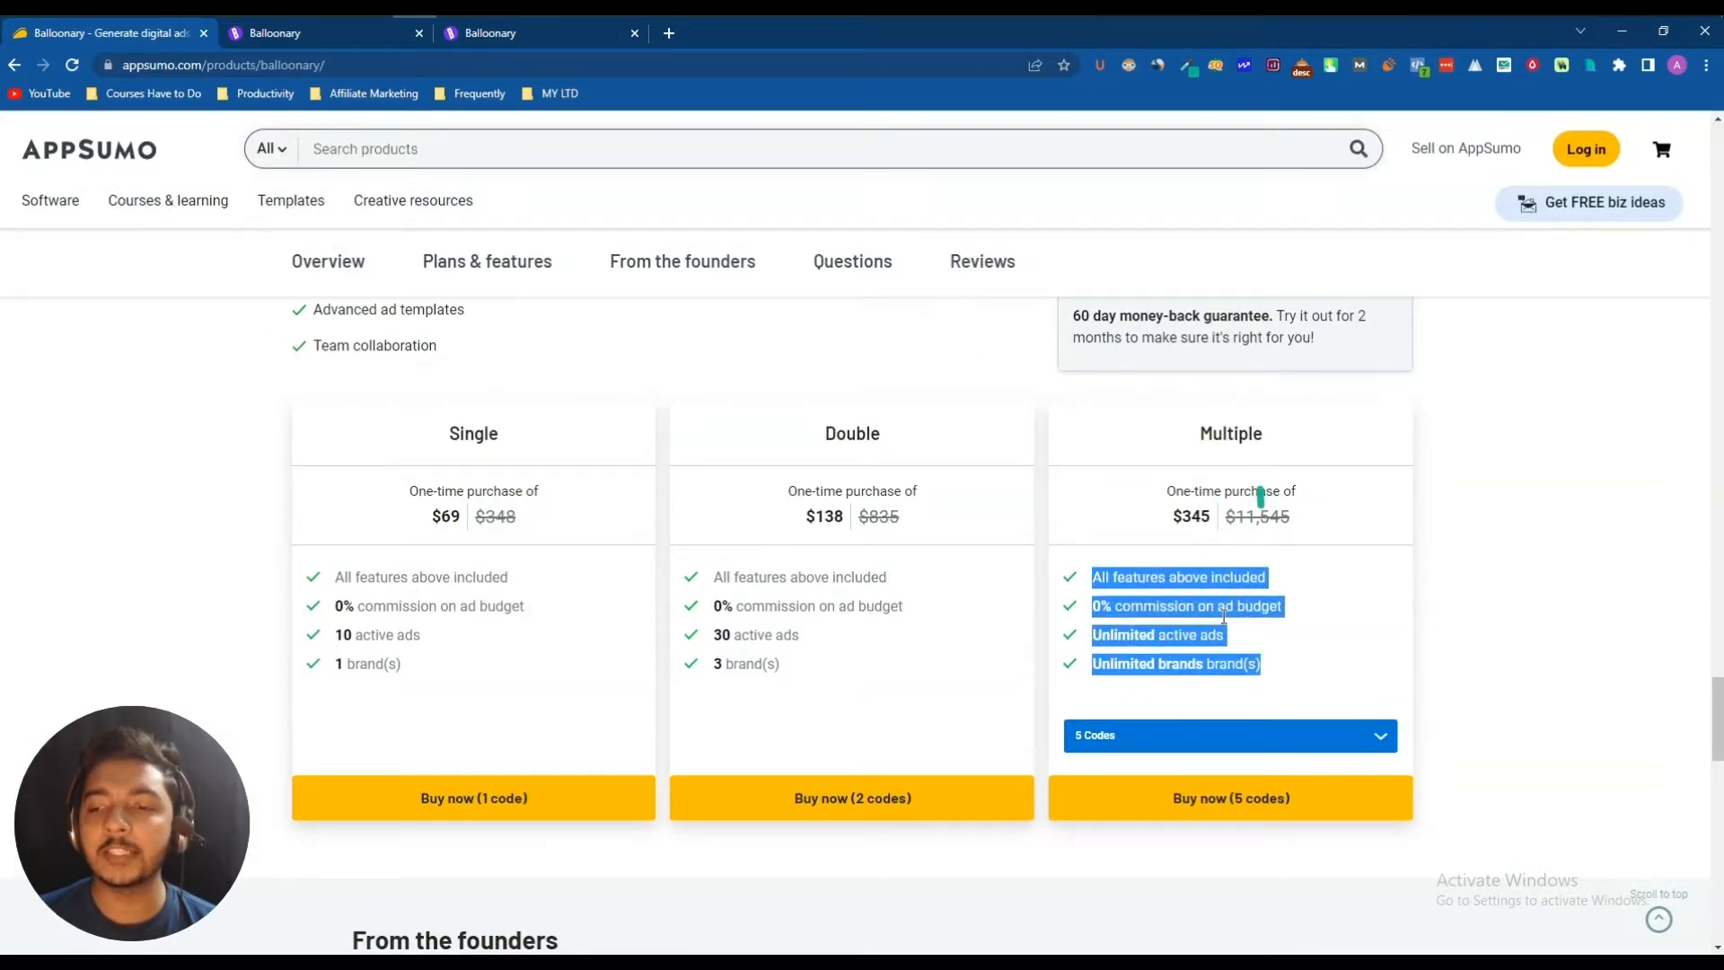
{"action": "left_click", "coordinate": [1155, 742]}
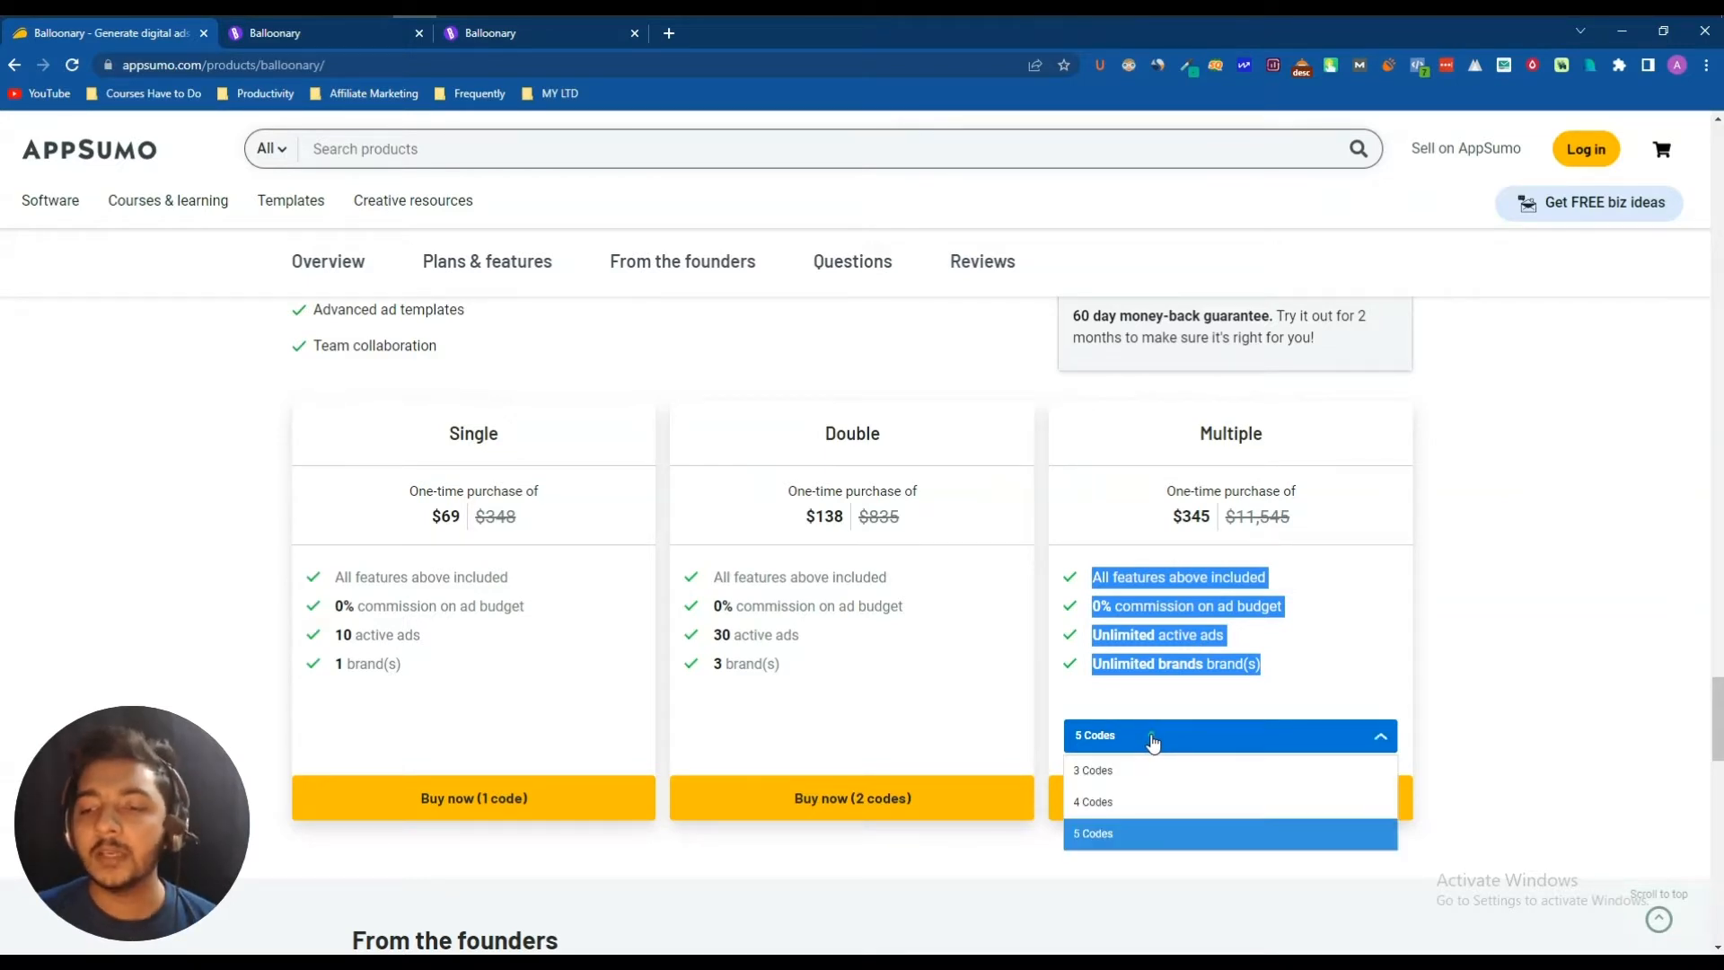
{"action": "left_click", "coordinate": [1120, 805]}
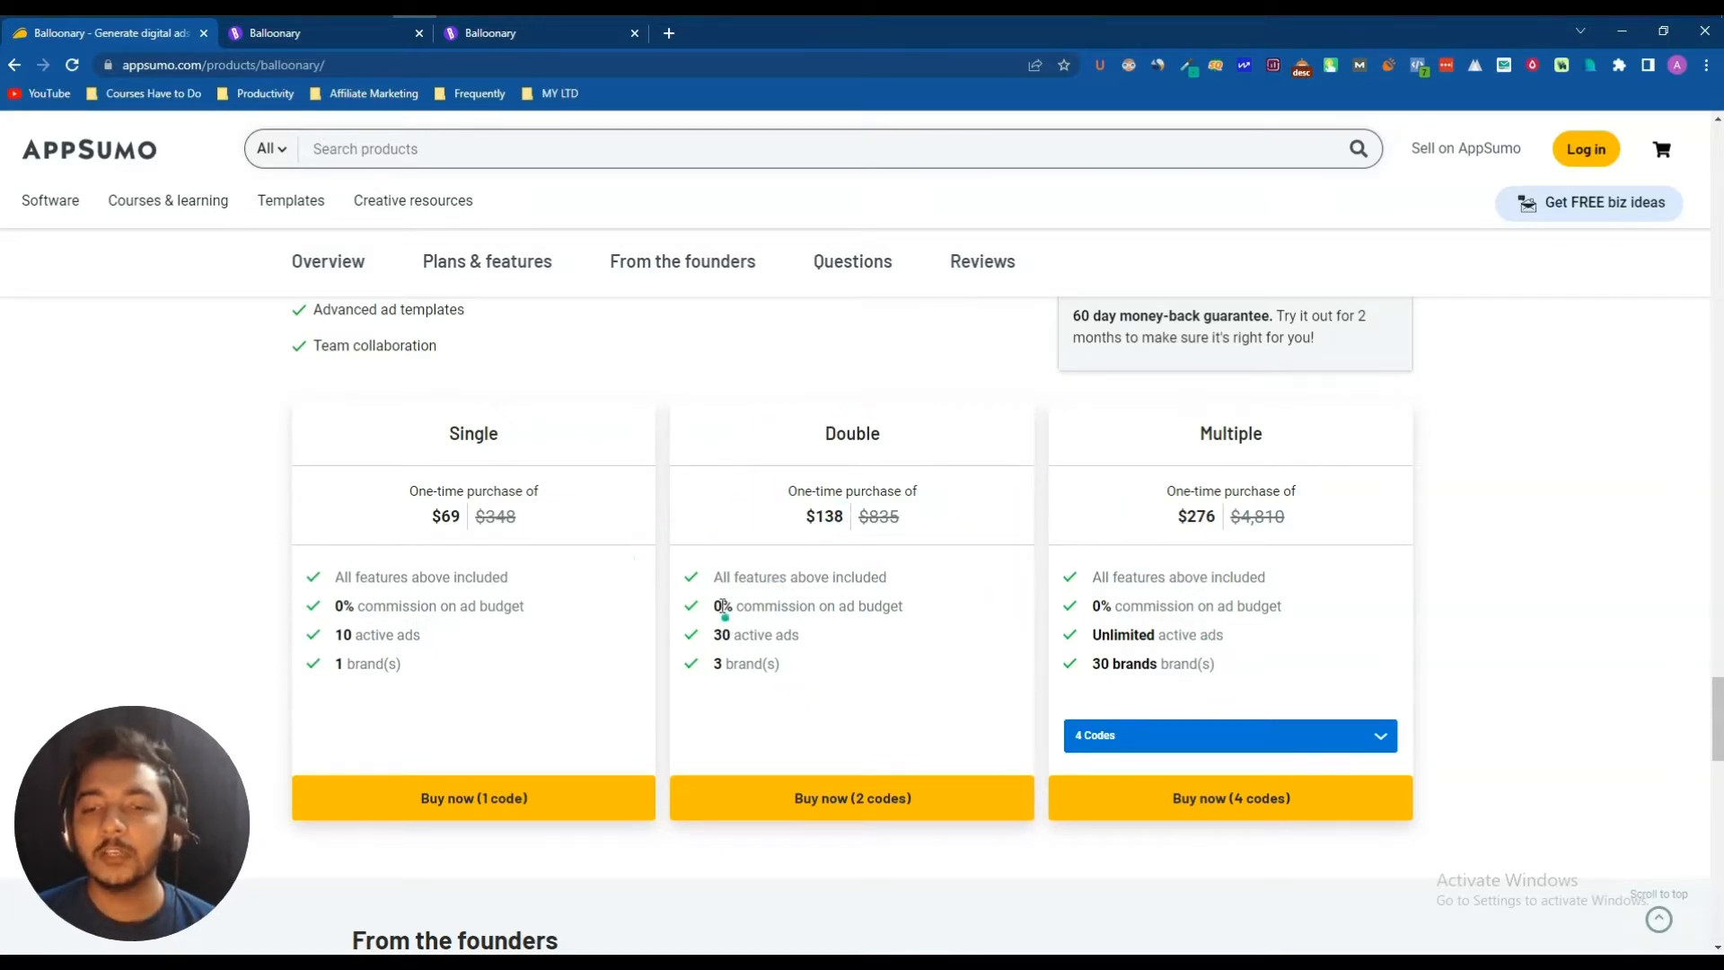
Review the ad budget commission terms of the Double and Single plans and return to the start of the deal page.
{"action": "left_click_drag", "start_coordinate": [716, 610], "coordinate": [923, 613]}
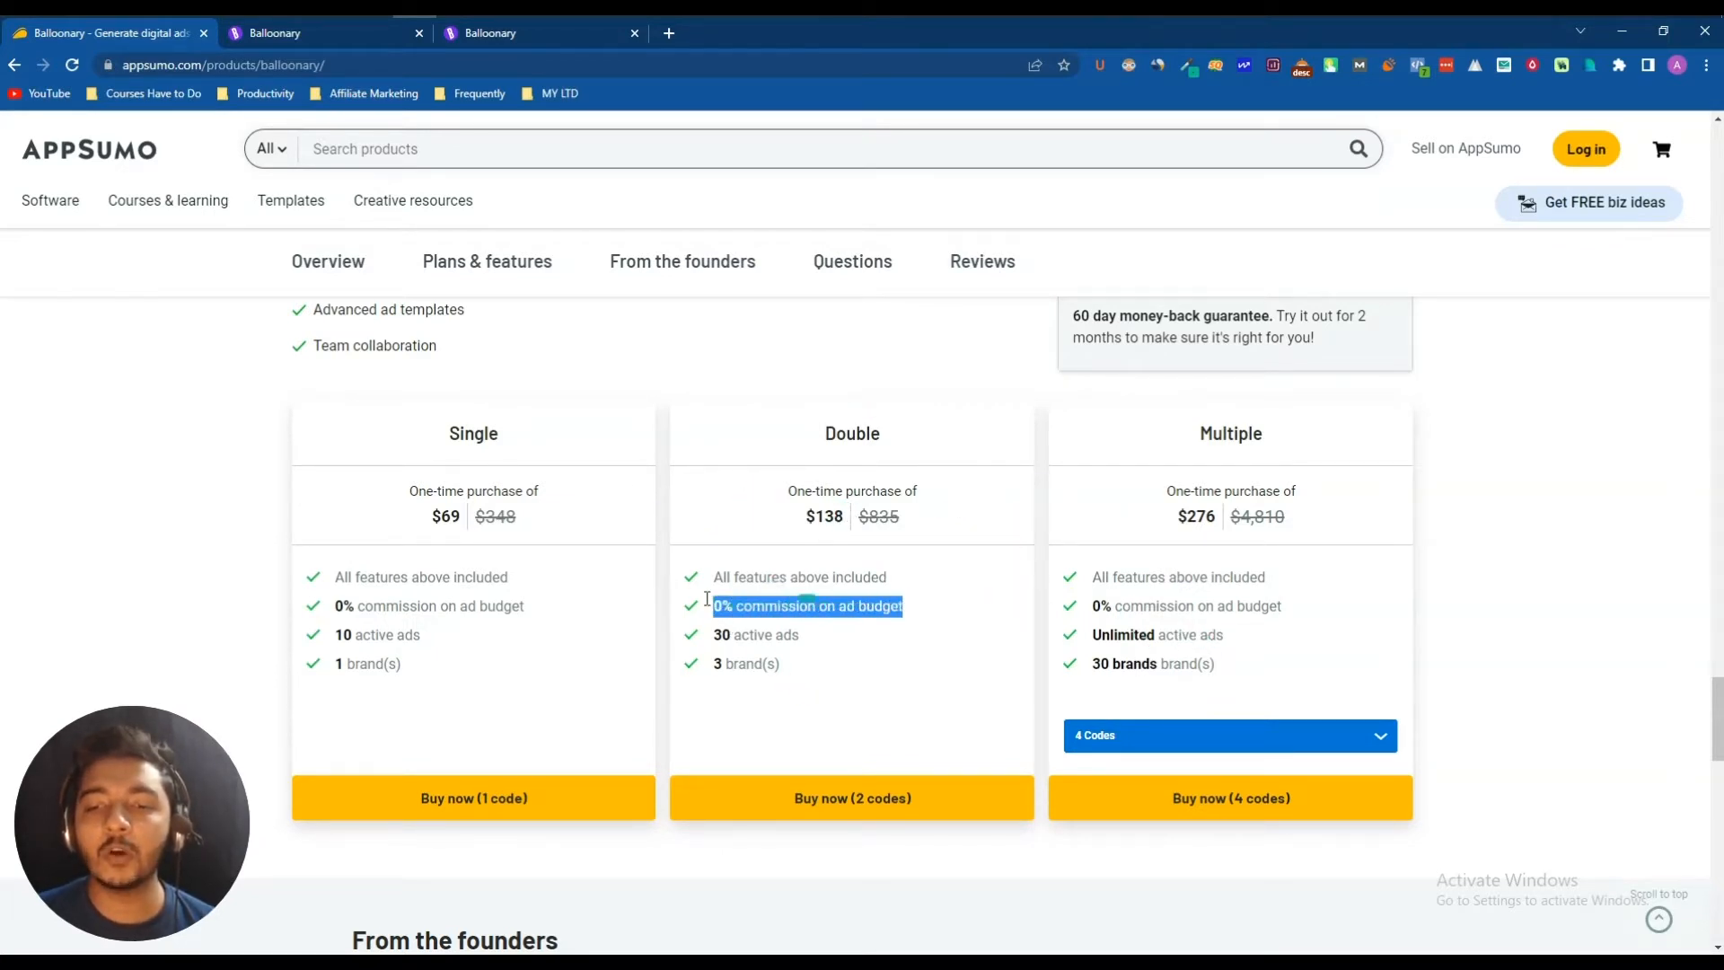
{"action": "left_click_drag", "start_coordinate": [350, 606], "coordinate": [562, 604]}
{"action": "left_click", "coordinate": [563, 604]}
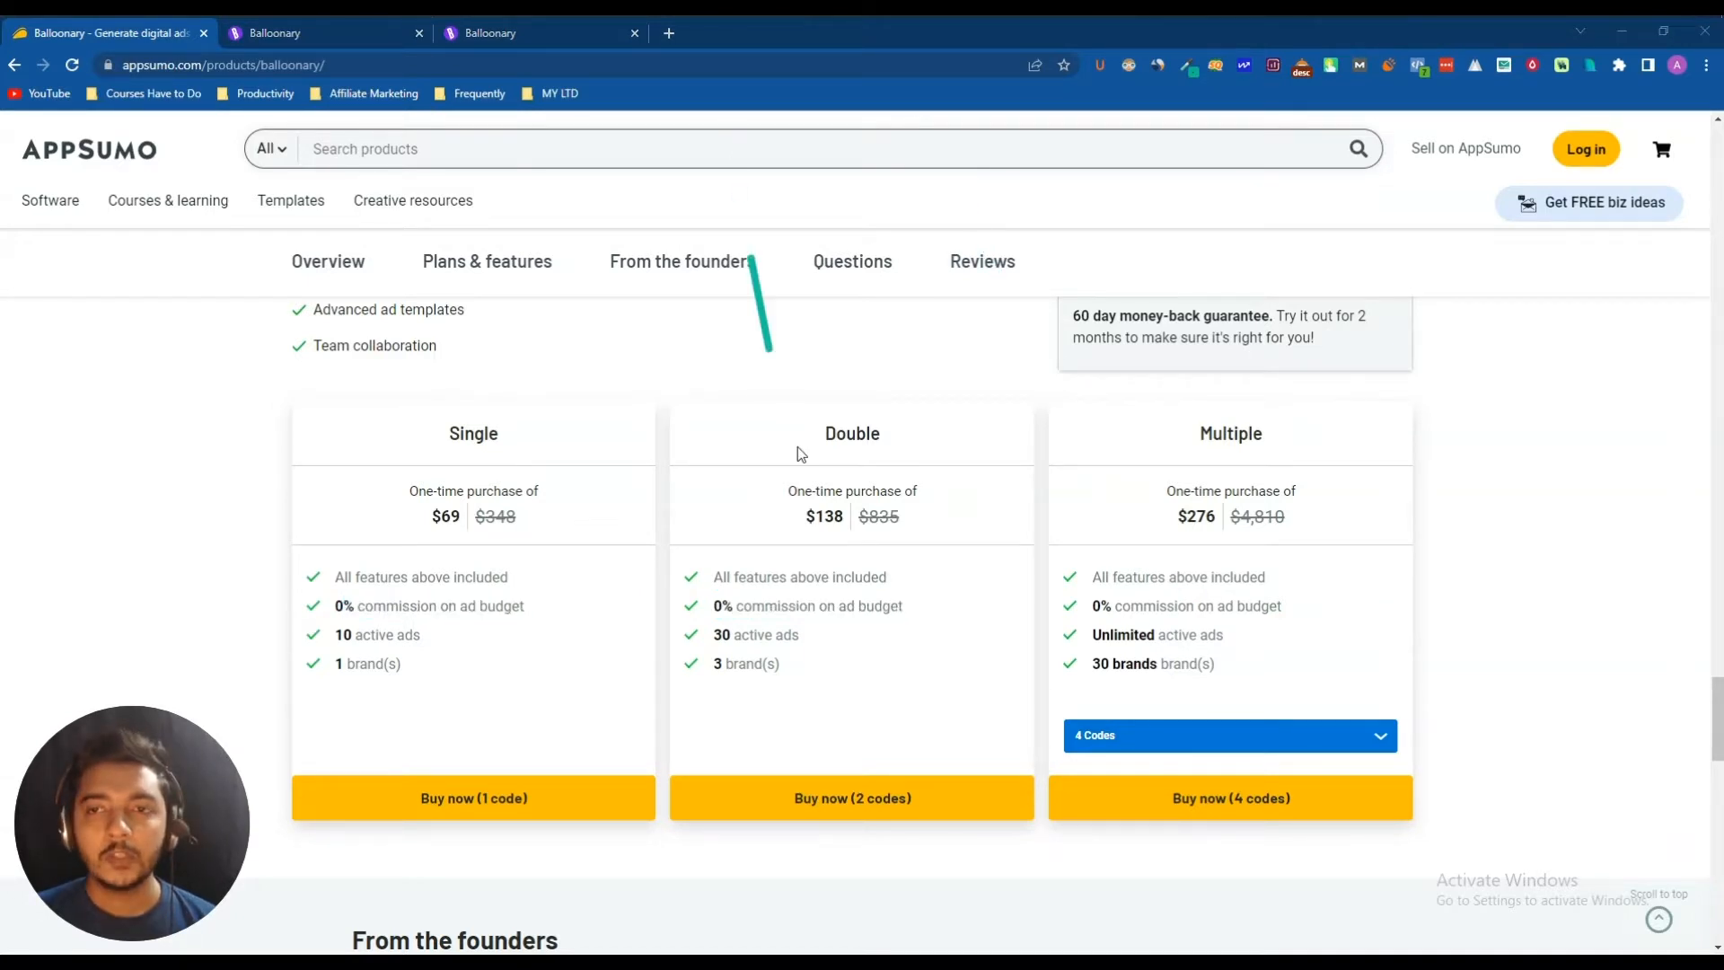
{"action": "scroll", "coordinate": [811, 628], "scroll_direction": "up", "scroll_amount": 15}
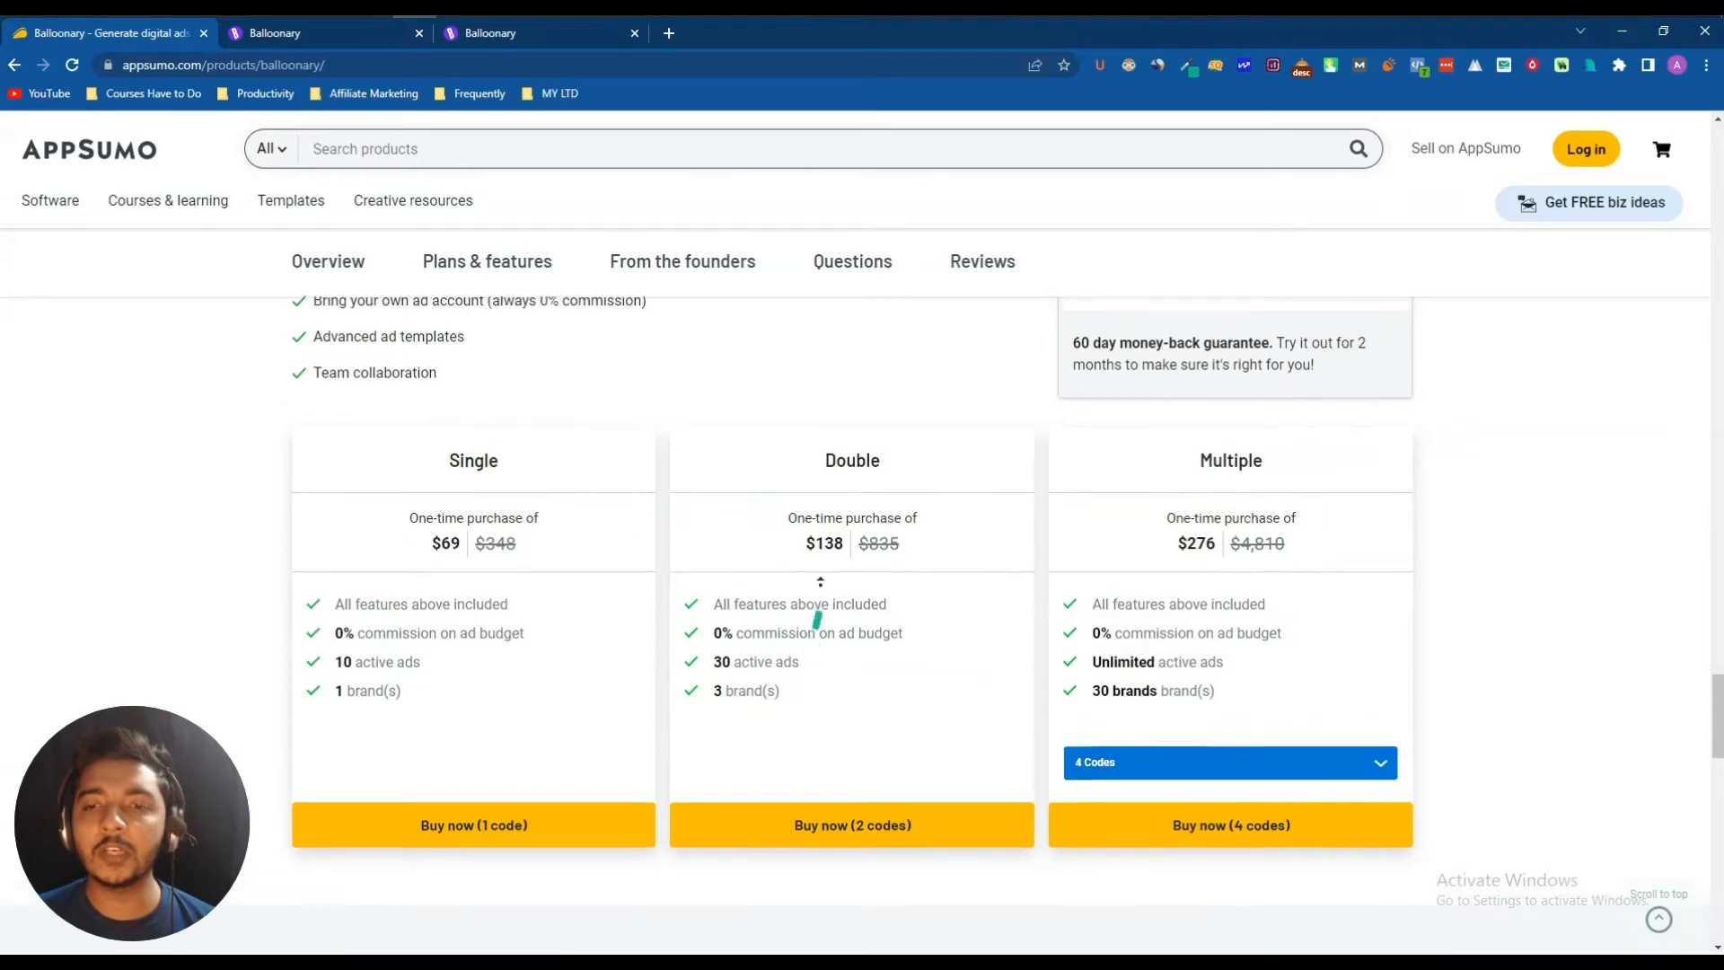
{"action": "scroll", "coordinate": [800, 447], "scroll_direction": "up", "scroll_amount": 5}
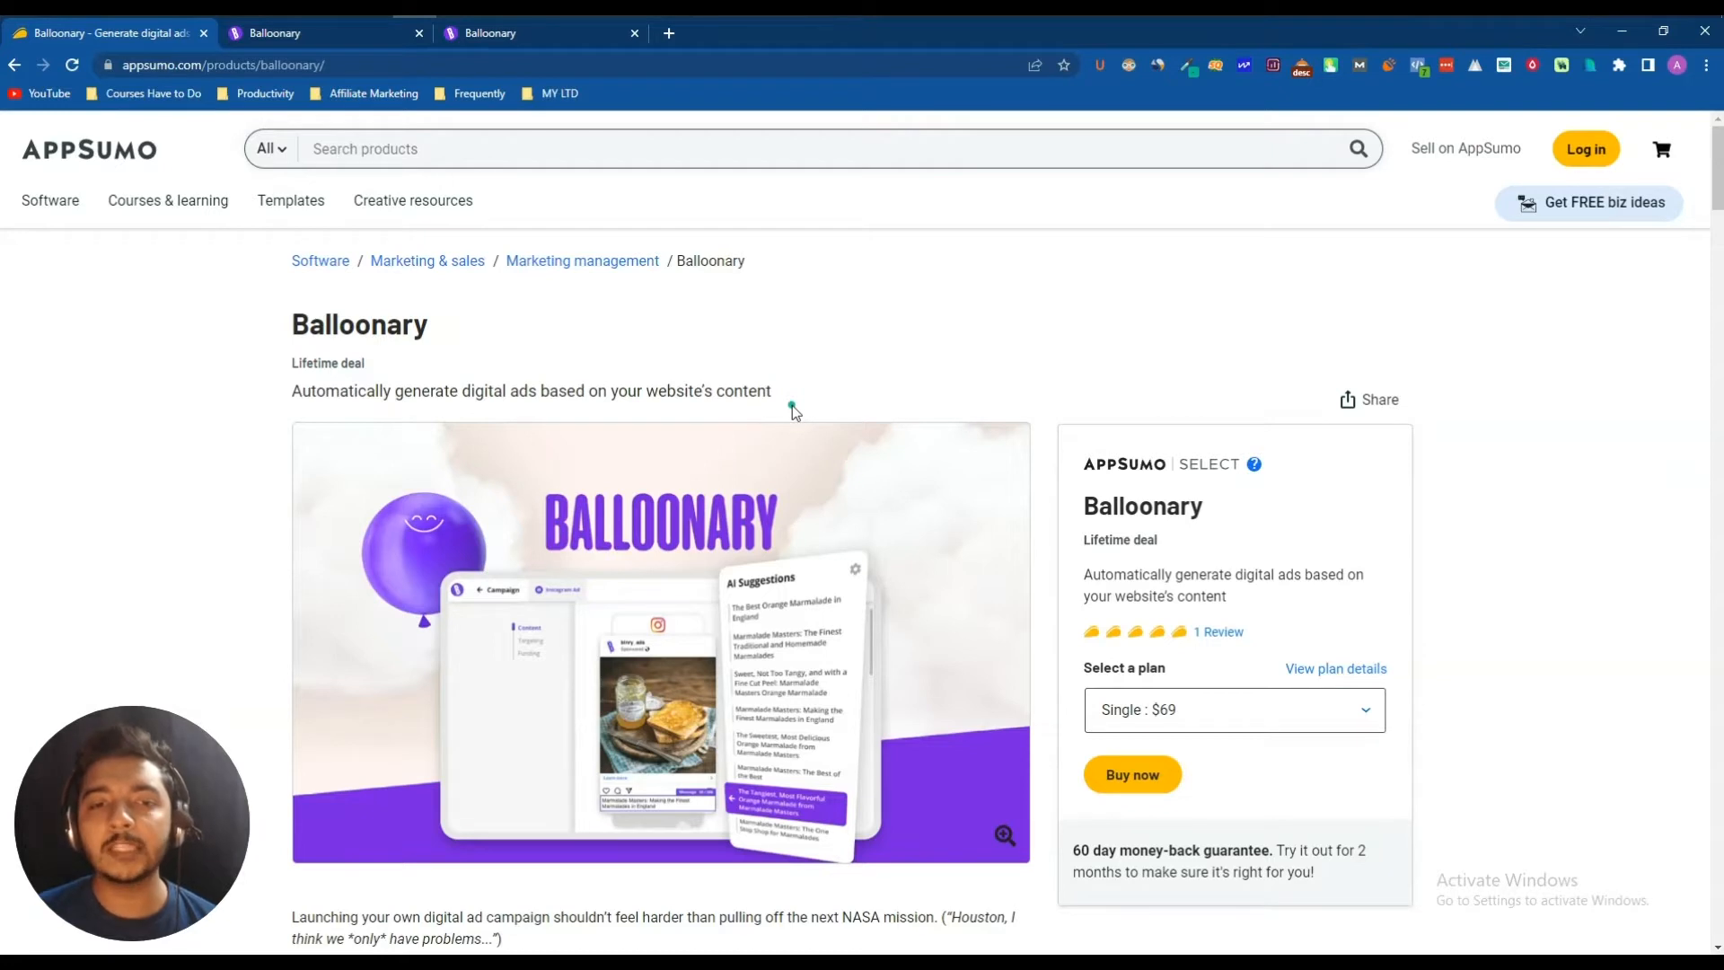
Switch to the Balloonary app, view the Google and Facebook account connections, and return to the campaign list.
{"action": "left_click", "coordinate": [287, 33]}
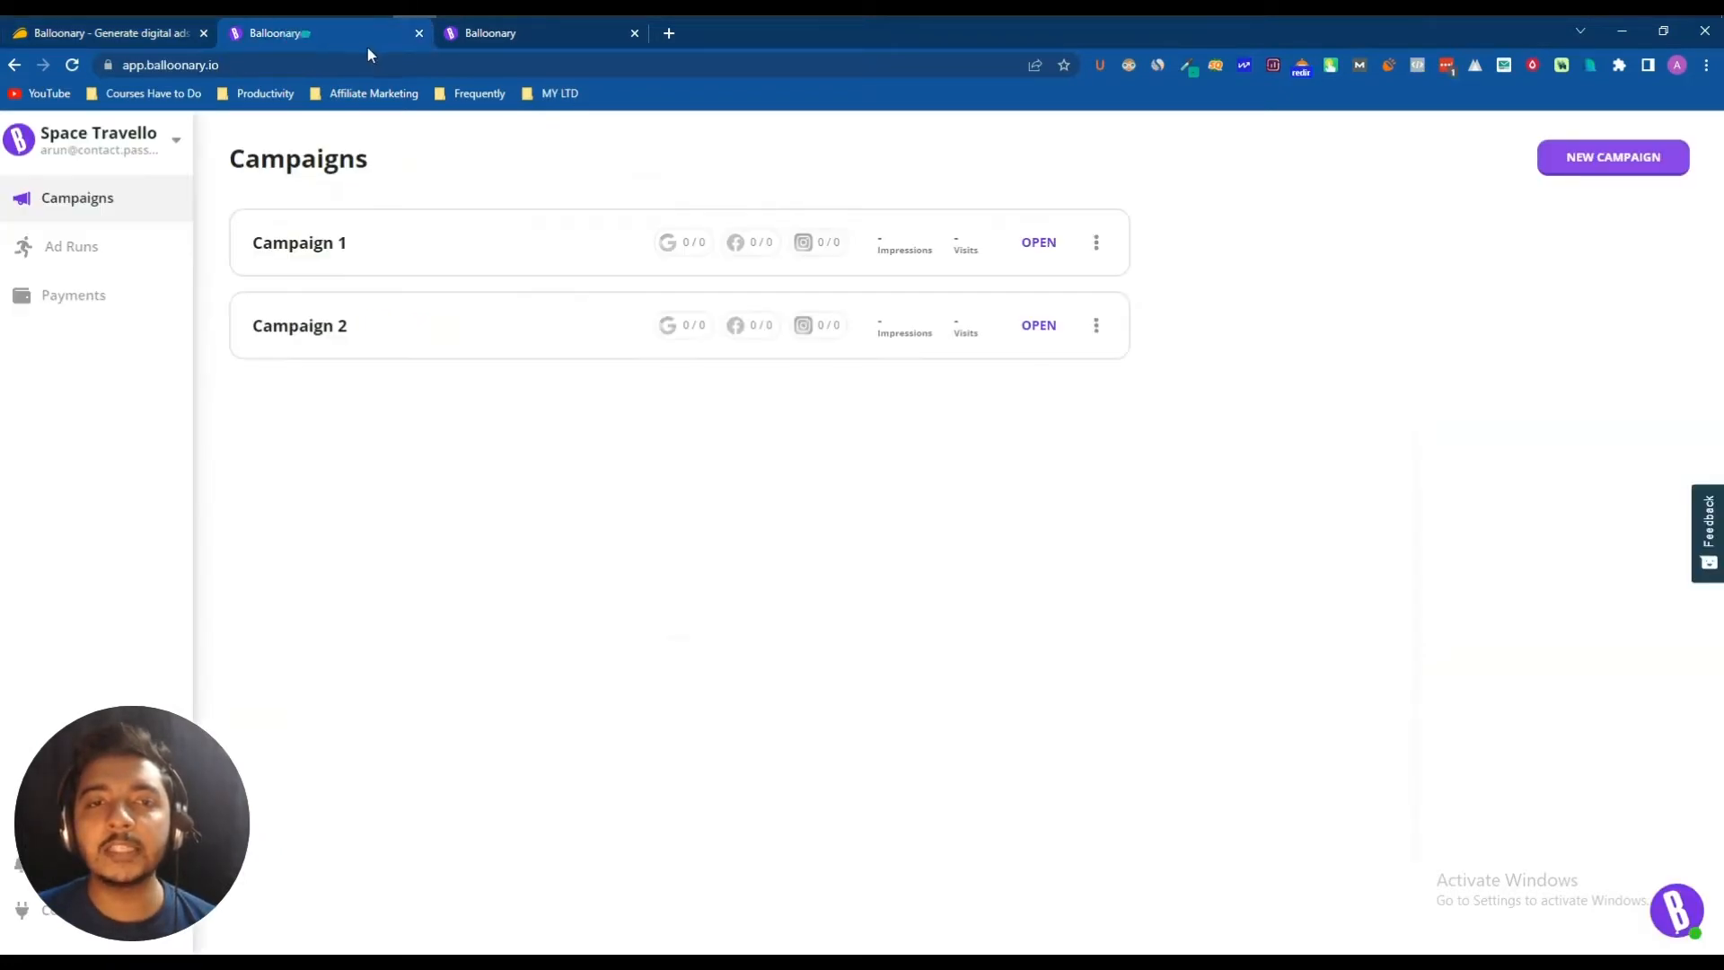
{"action": "left_click_drag", "start_coordinate": [186, 807], "coordinate": [1560, 666]}
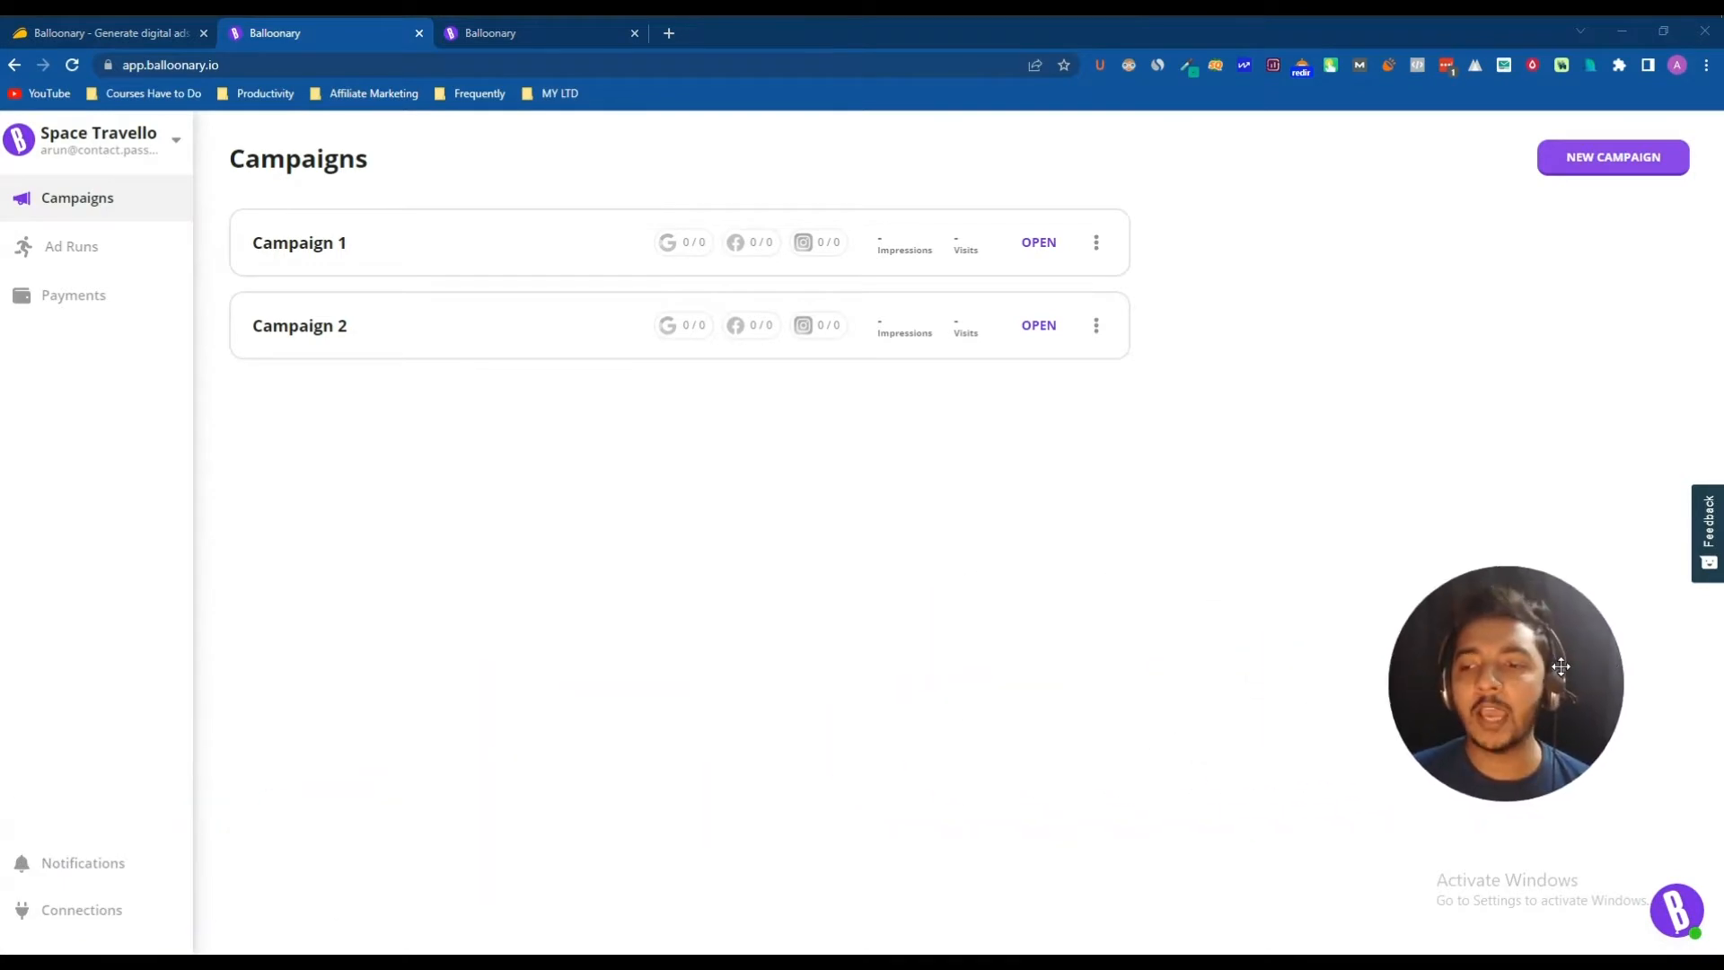
{"action": "left_click", "coordinate": [75, 914]}
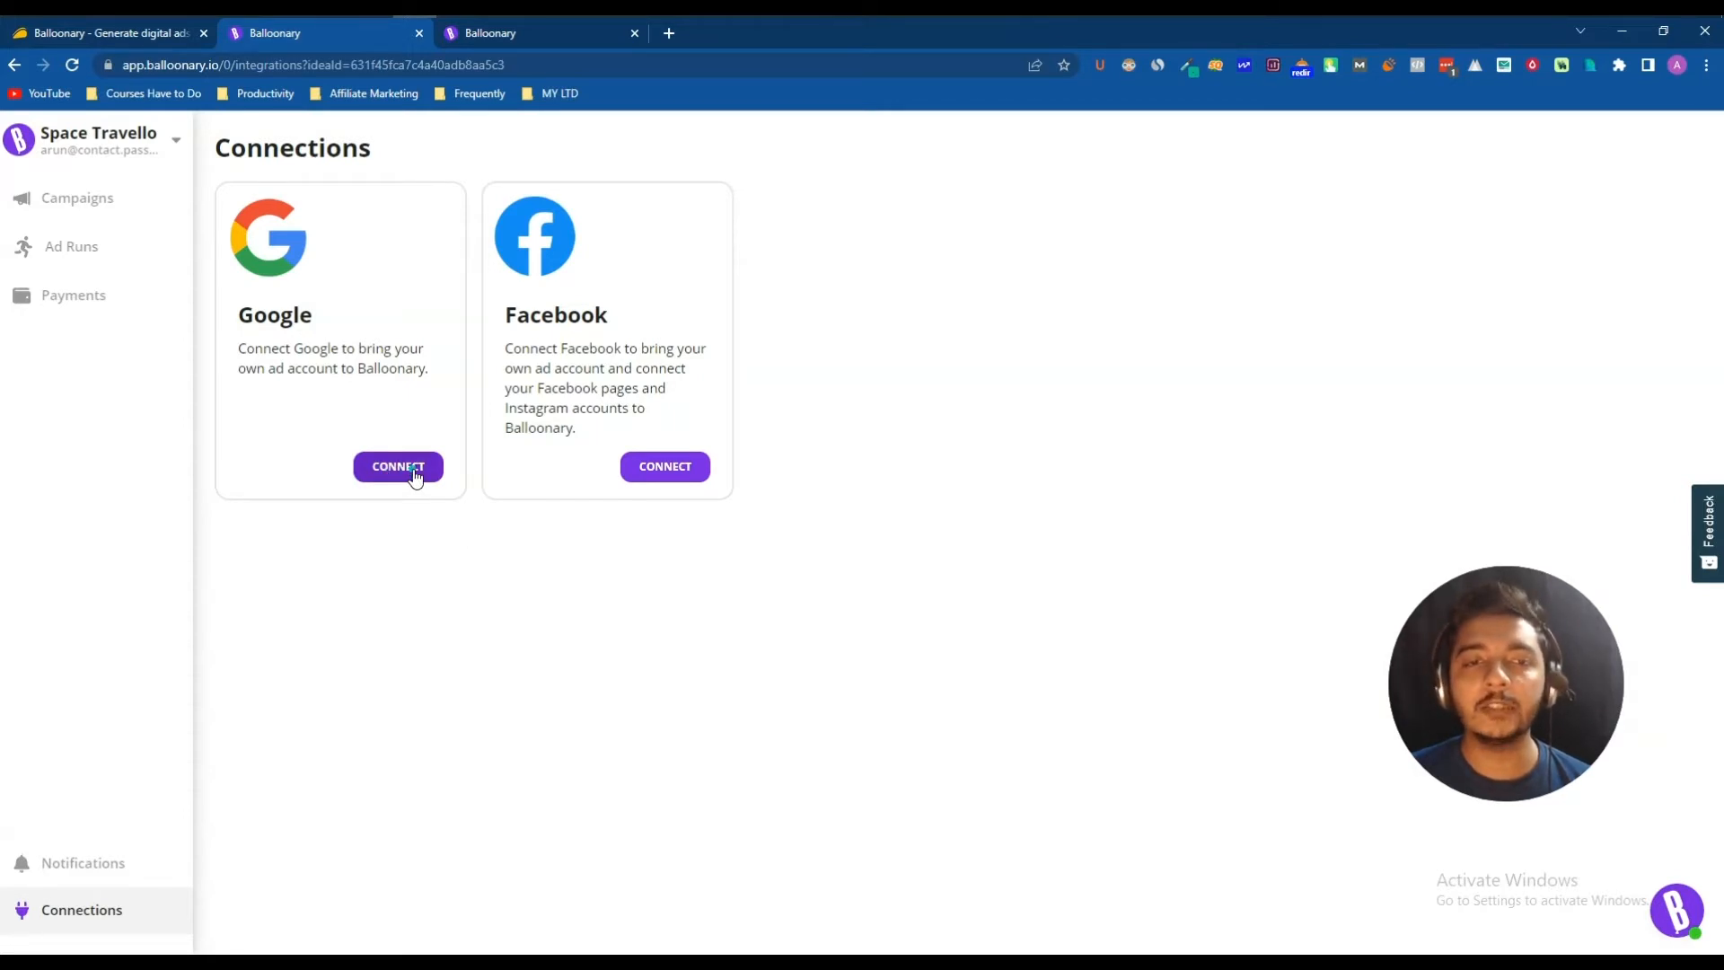
{"action": "left_click", "coordinate": [109, 200]}
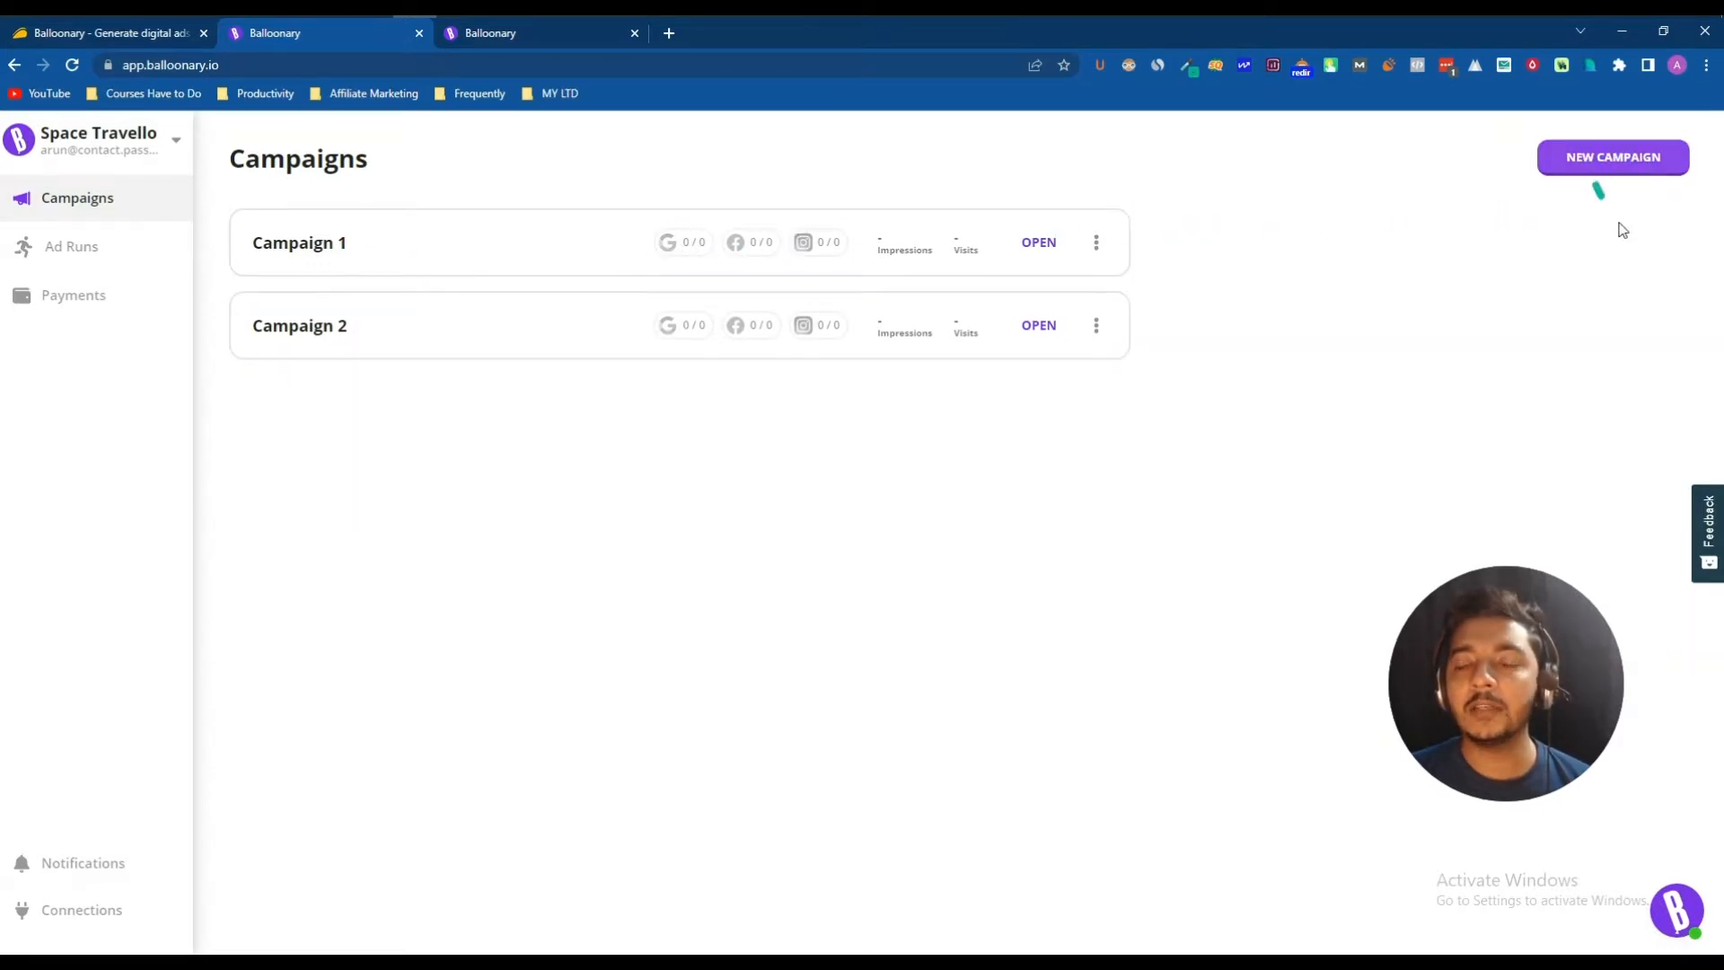
{"action": "left_click", "coordinate": [1605, 167]}
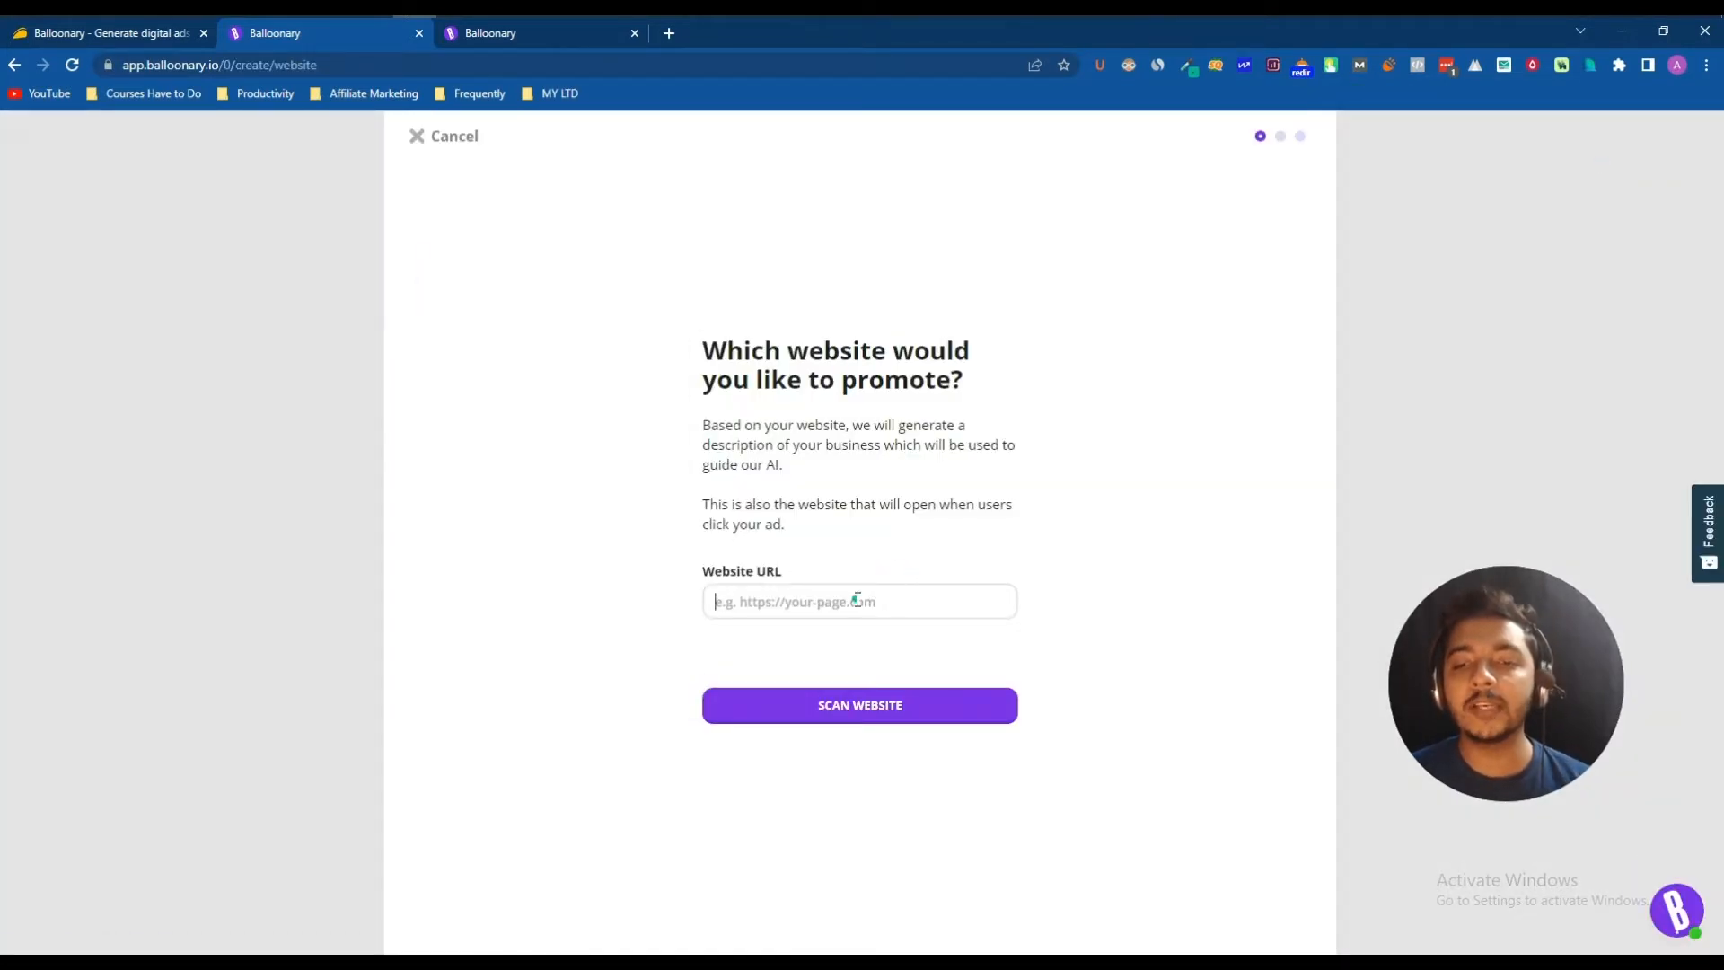
{"action": "left_click", "coordinate": [857, 599]}
{"action": "type", "text": "https://spacetravello.com"}
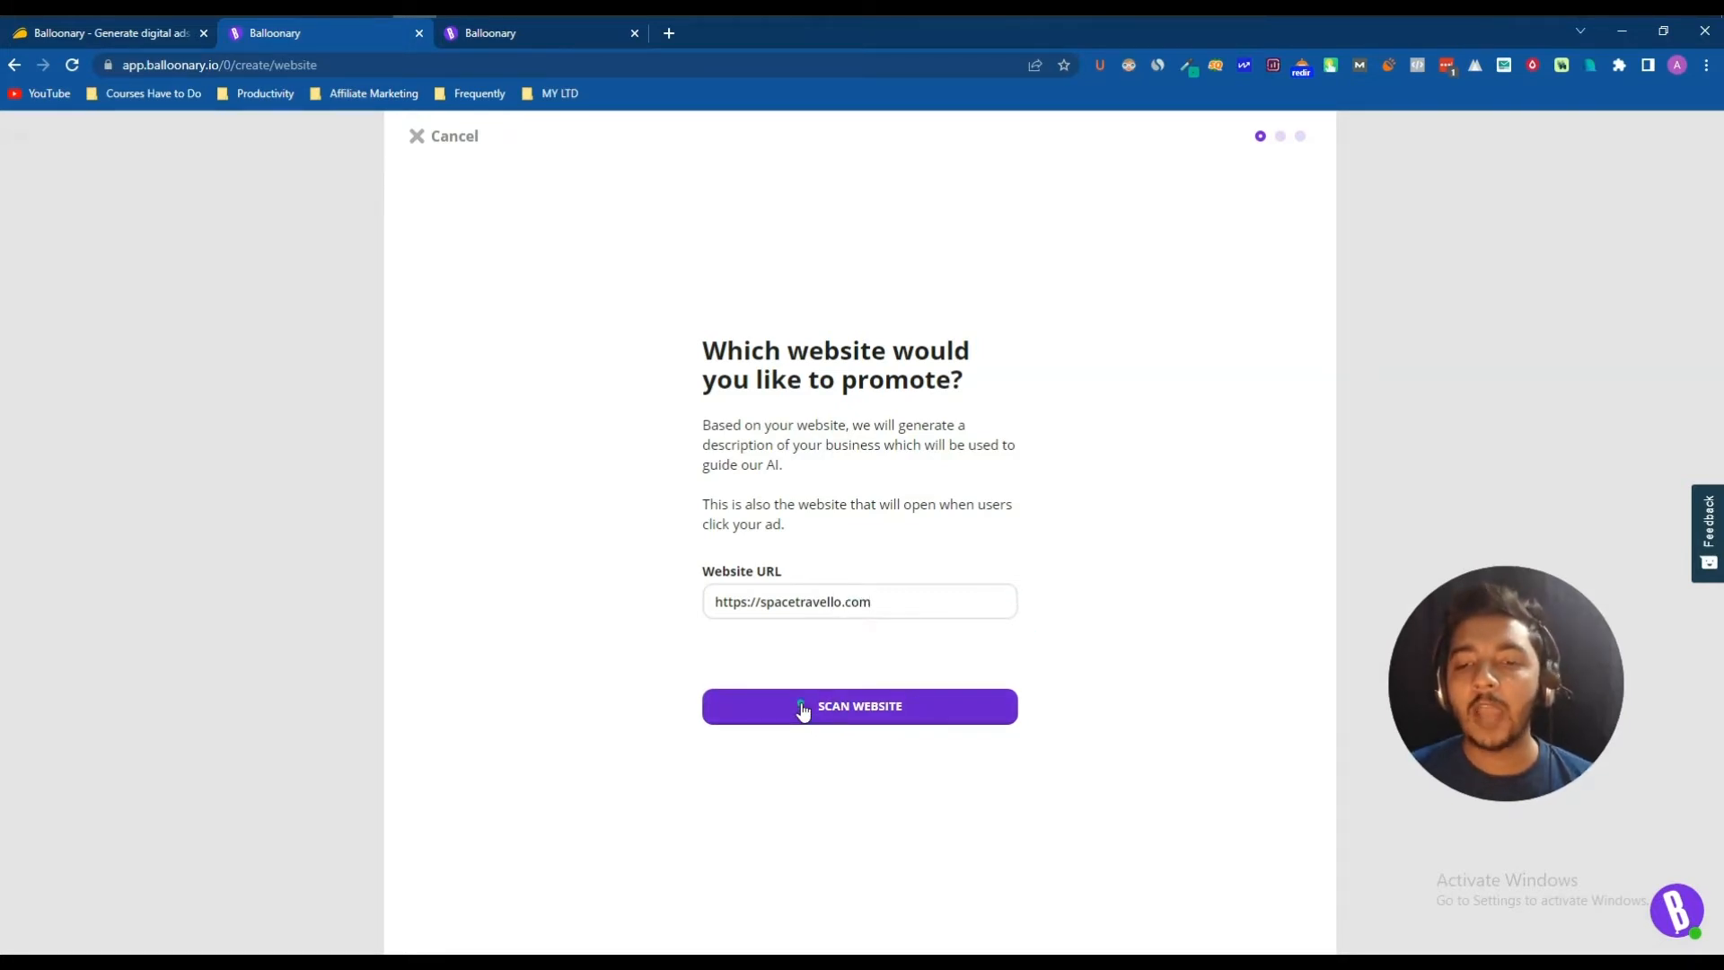
{"action": "left_click", "coordinate": [838, 712]}
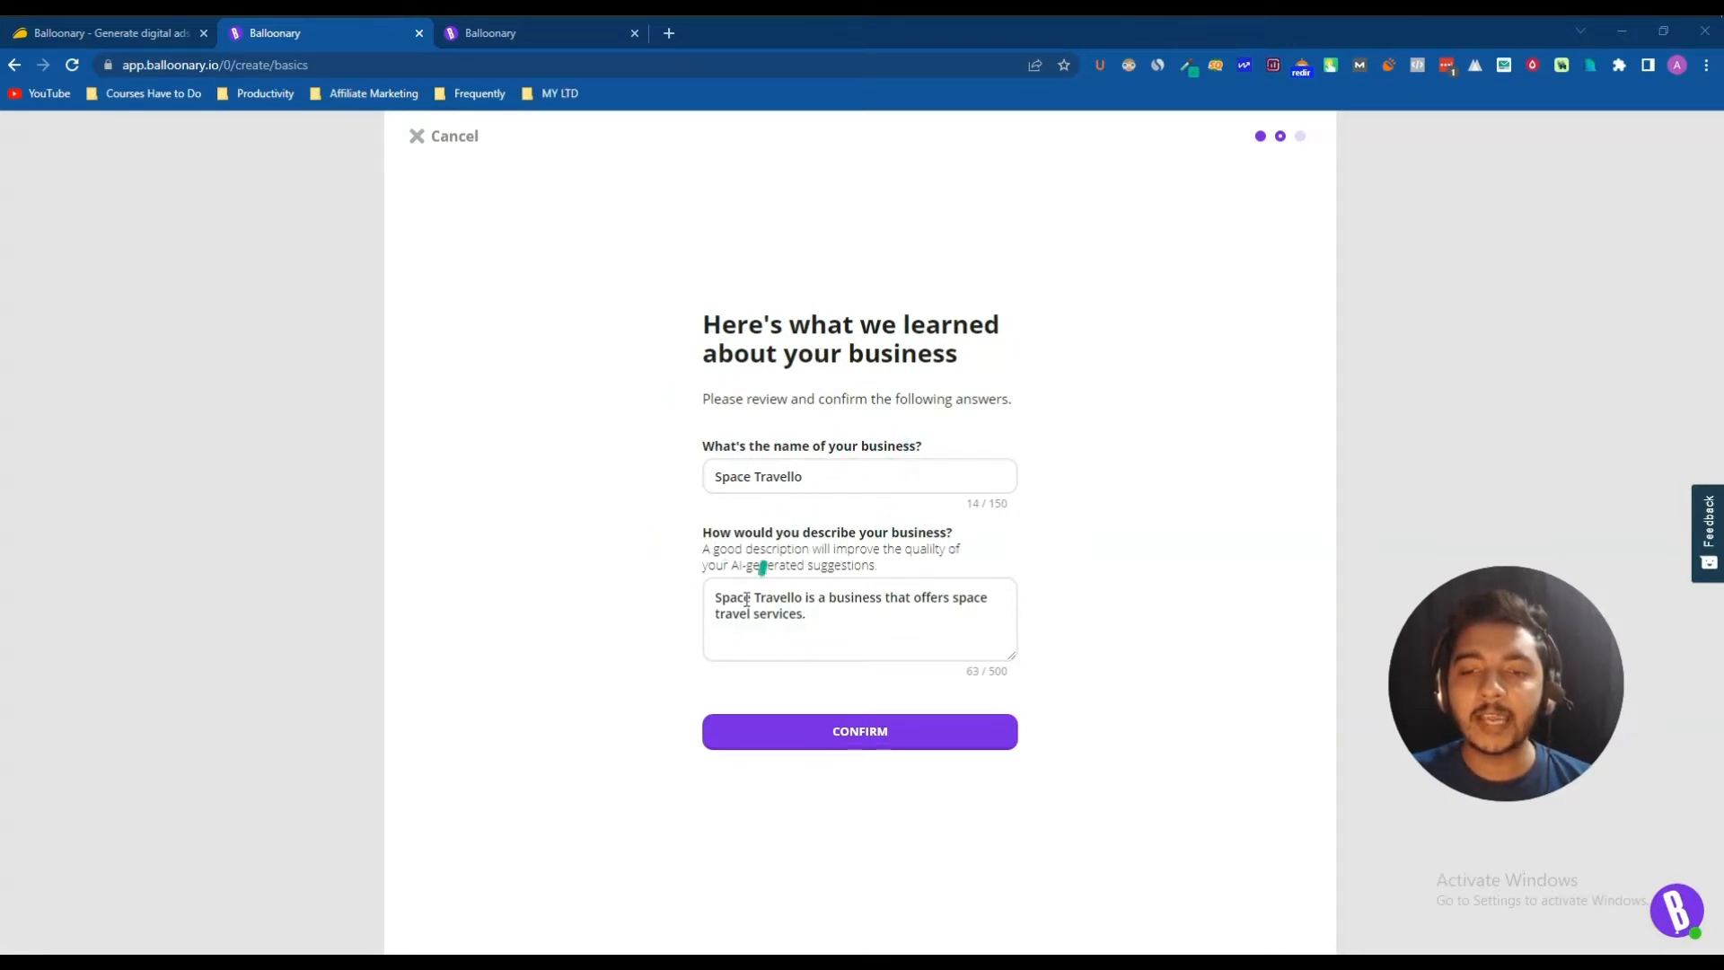
Review the generated business name and description for Space Travello and confirm them.
{"action": "left_click_drag", "start_coordinate": [719, 599], "coordinate": [858, 611]}
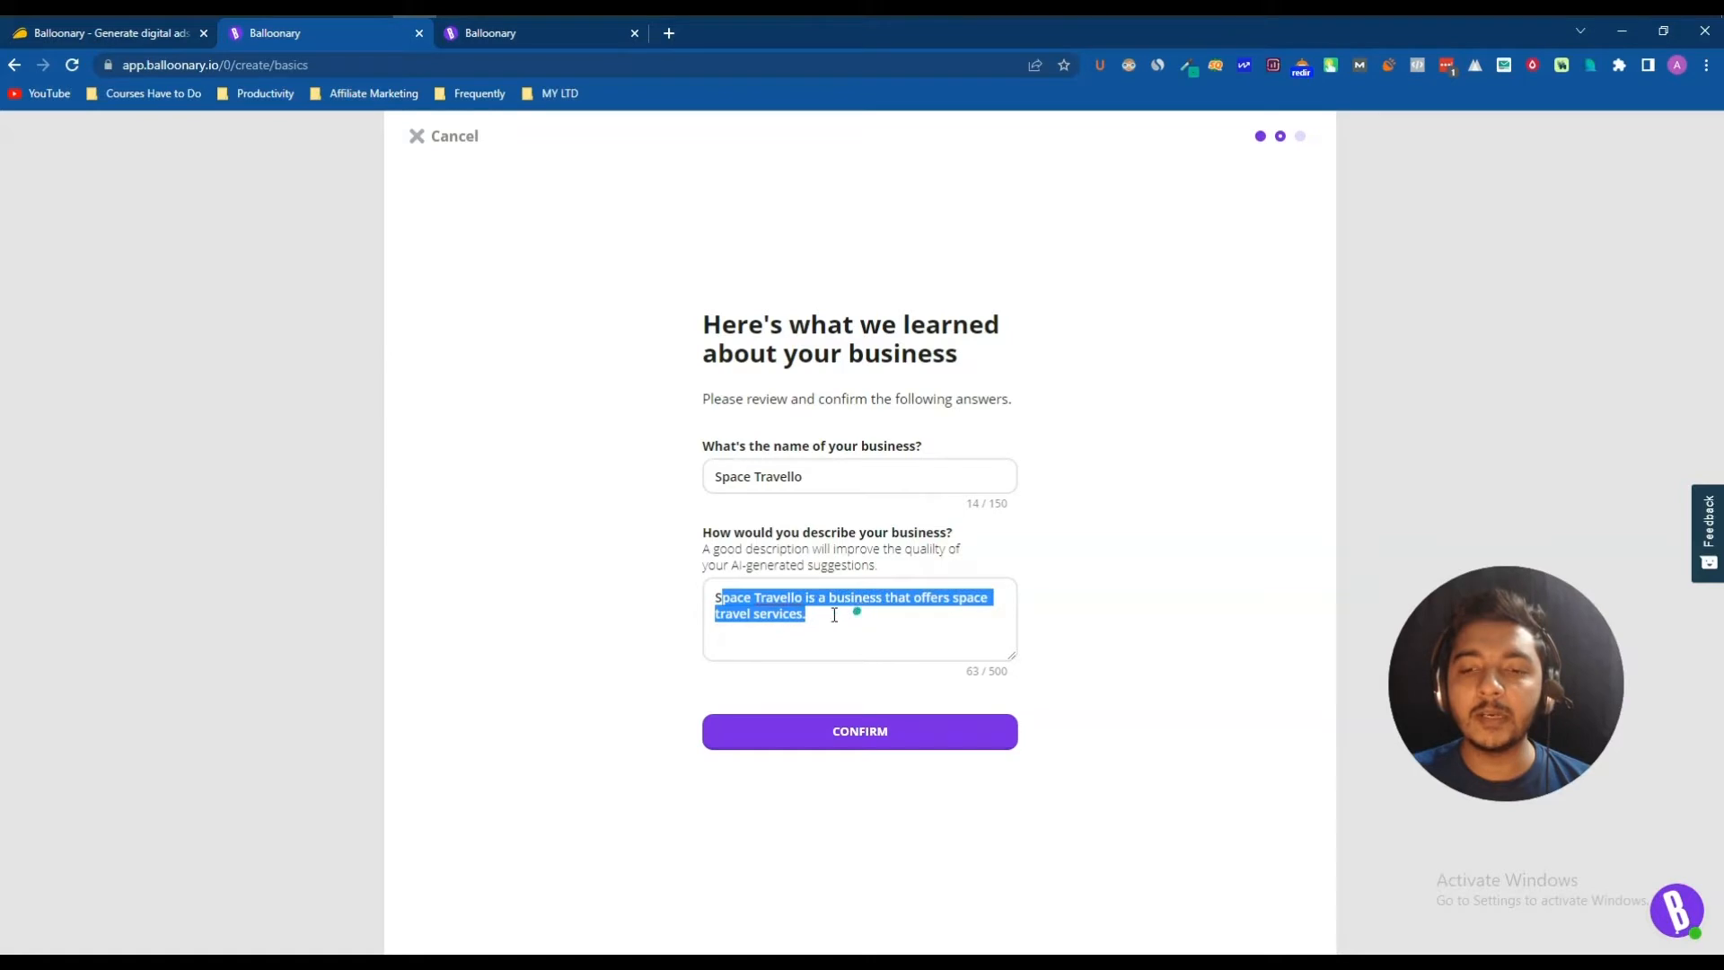
{"action": "left_click", "coordinate": [834, 615]}
{"action": "left_click_drag", "start_coordinate": [722, 474], "coordinate": [826, 478]}
{"action": "left_click", "coordinate": [826, 478]}
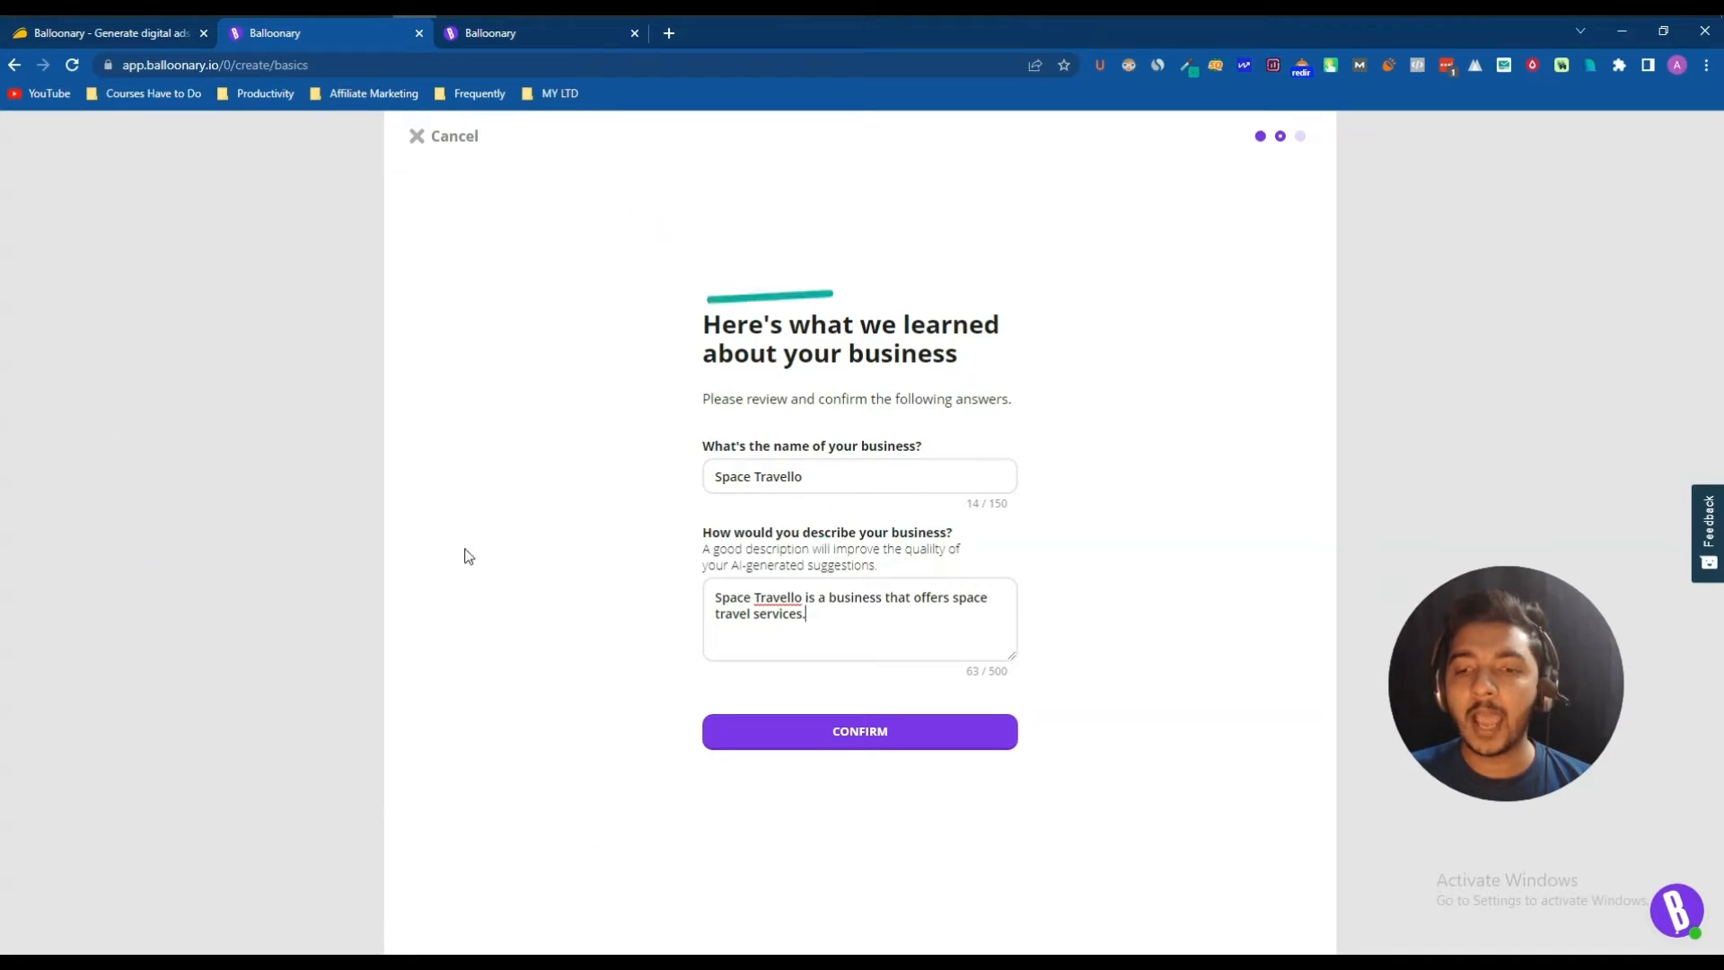
{"action": "left_click", "coordinate": [871, 750]}
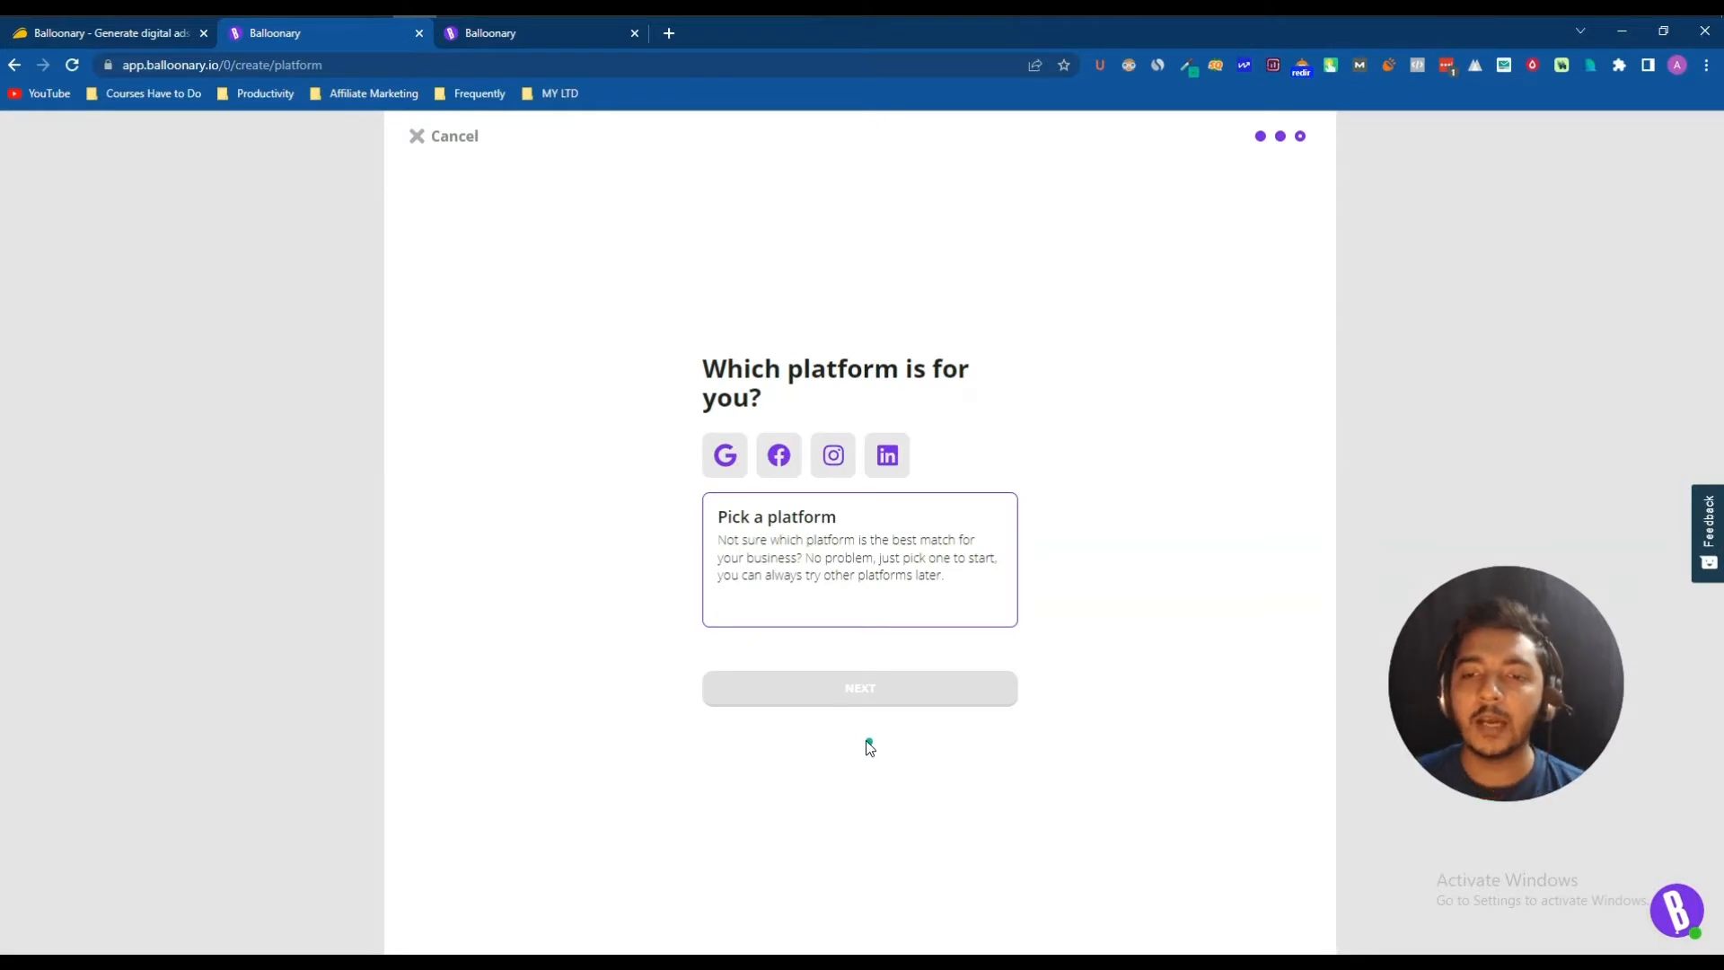
Compare the Google, Facebook, Instagram and LinkedIn ad platforms and choose Google Ads for the campaign.
{"action": "left_click", "coordinate": [732, 465]}
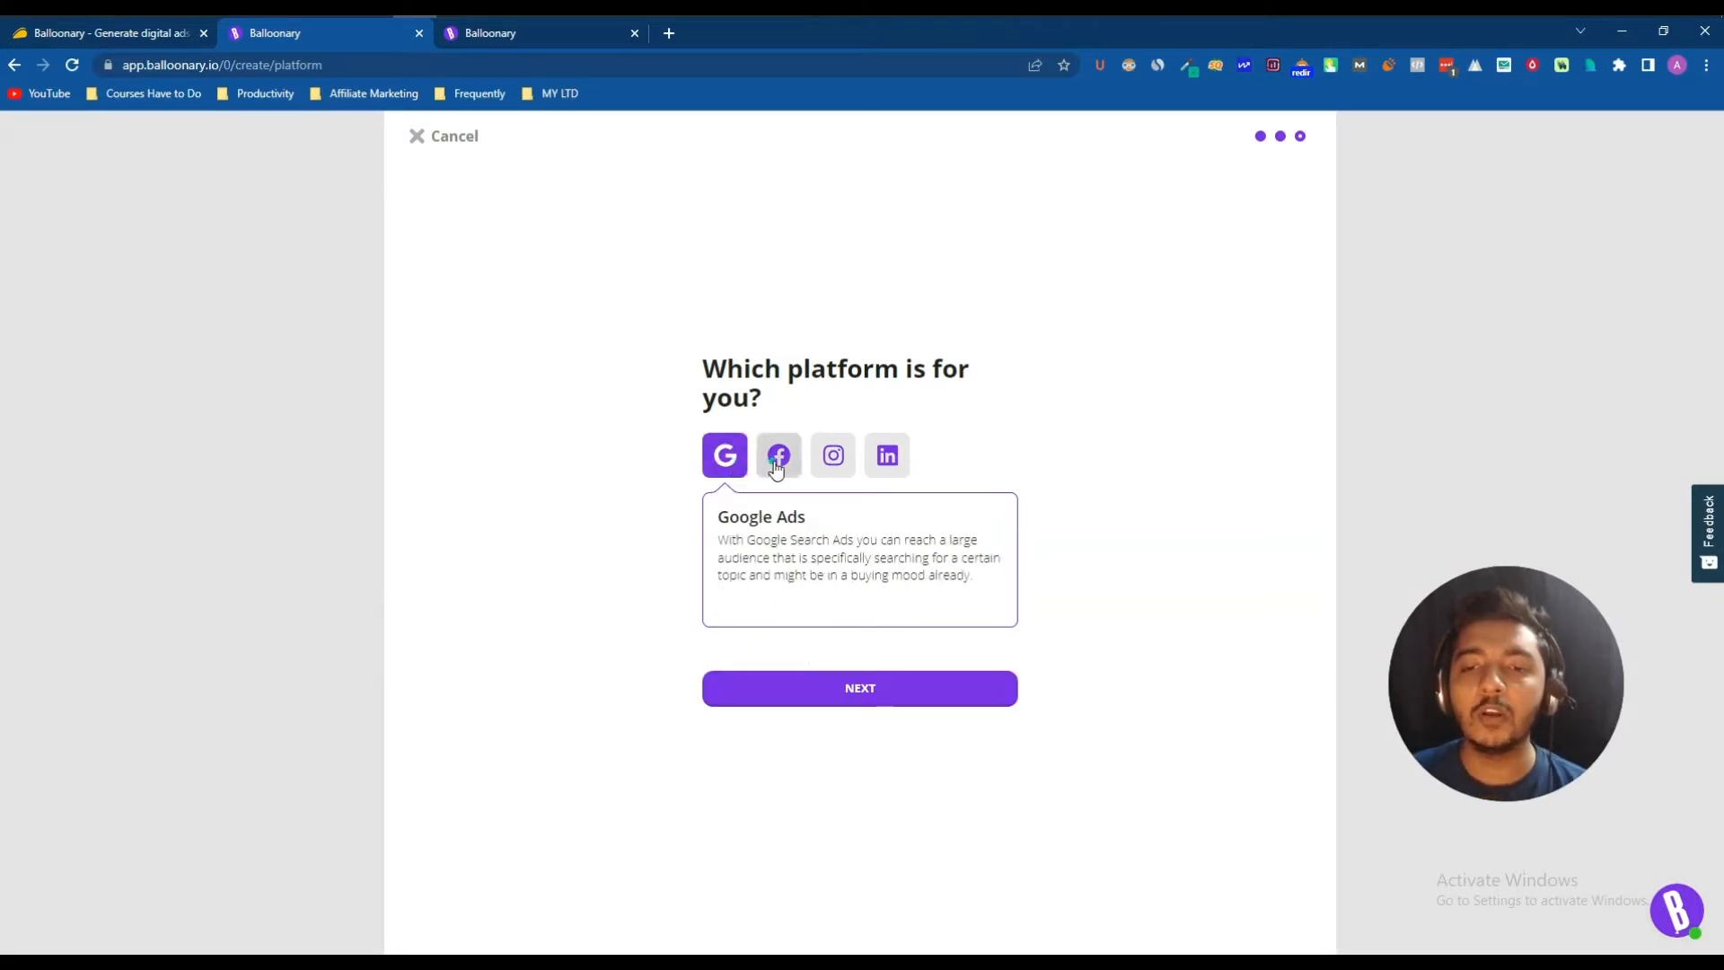
{"action": "left_click", "coordinate": [777, 462]}
{"action": "left_click", "coordinate": [827, 475]}
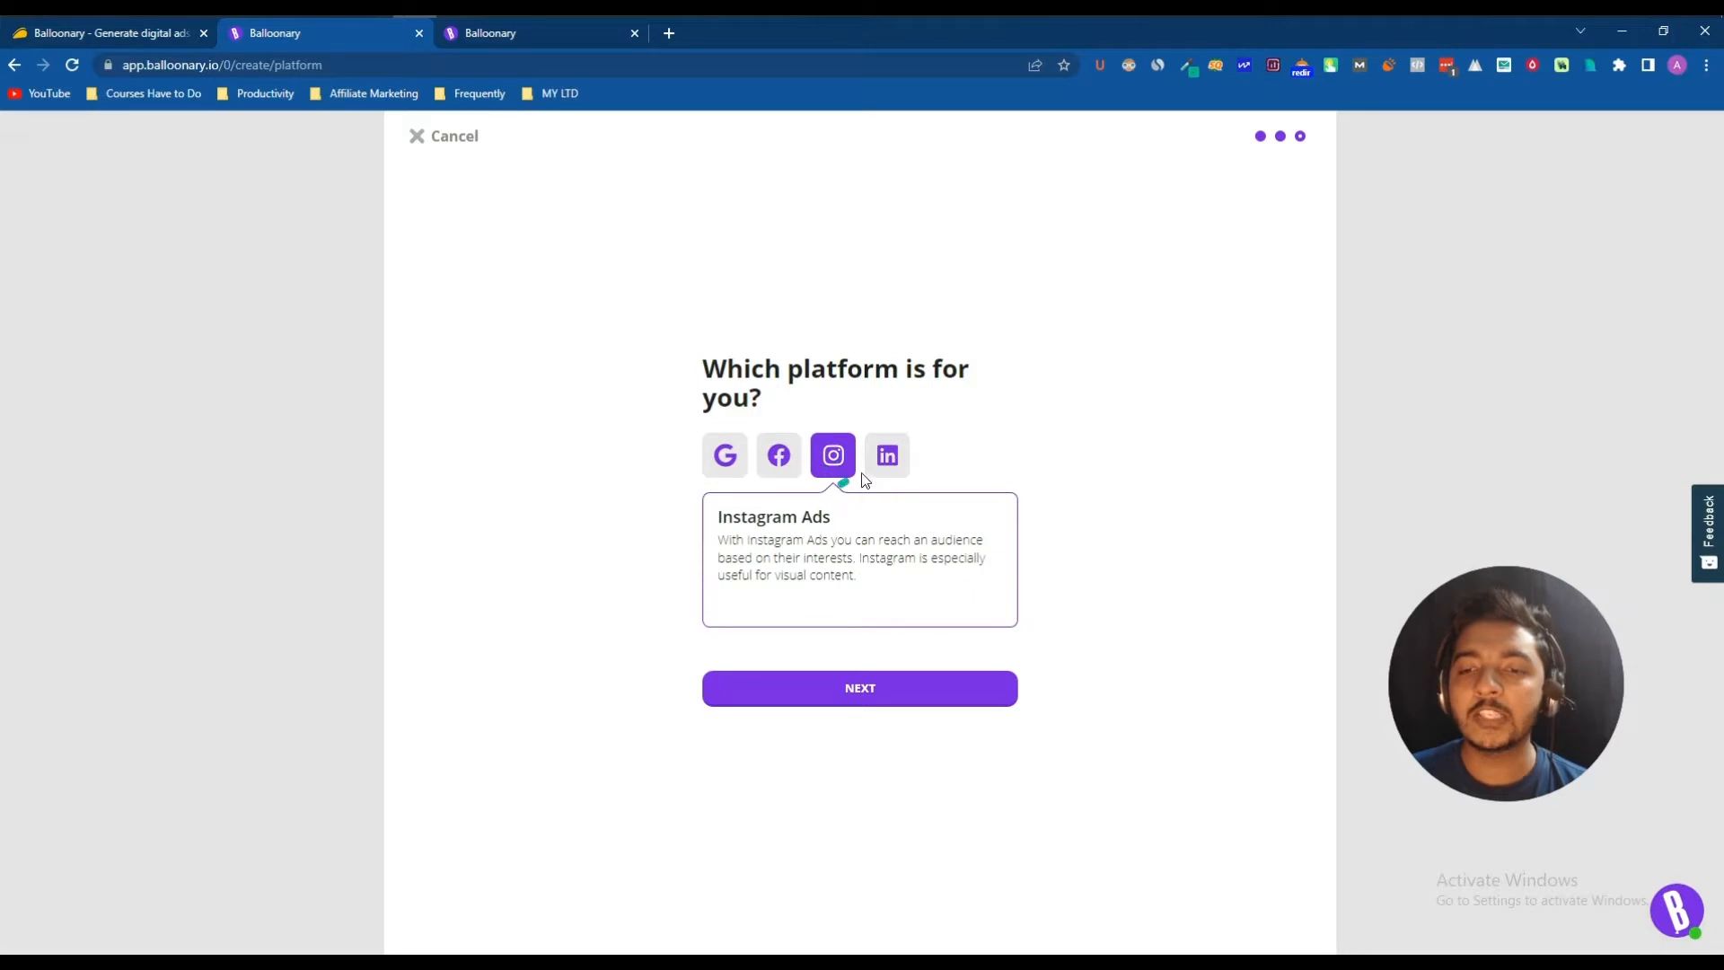
{"action": "left_click", "coordinate": [885, 460]}
{"action": "left_click", "coordinate": [841, 679]}
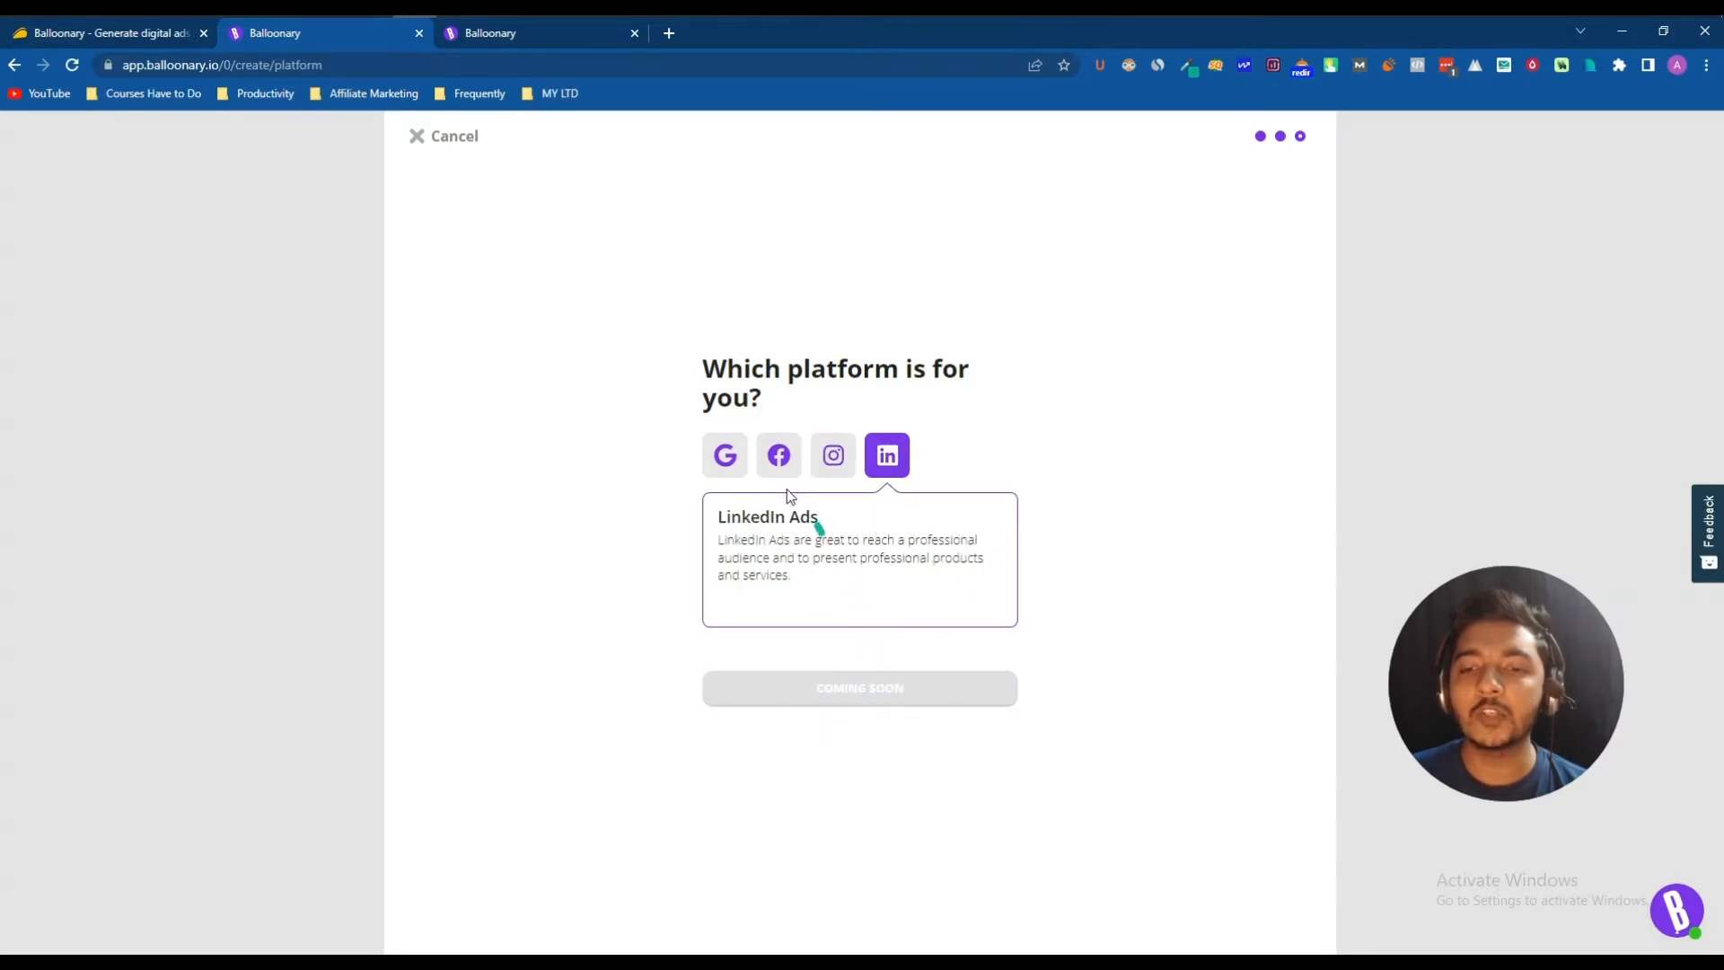
{"action": "left_click", "coordinate": [724, 460]}
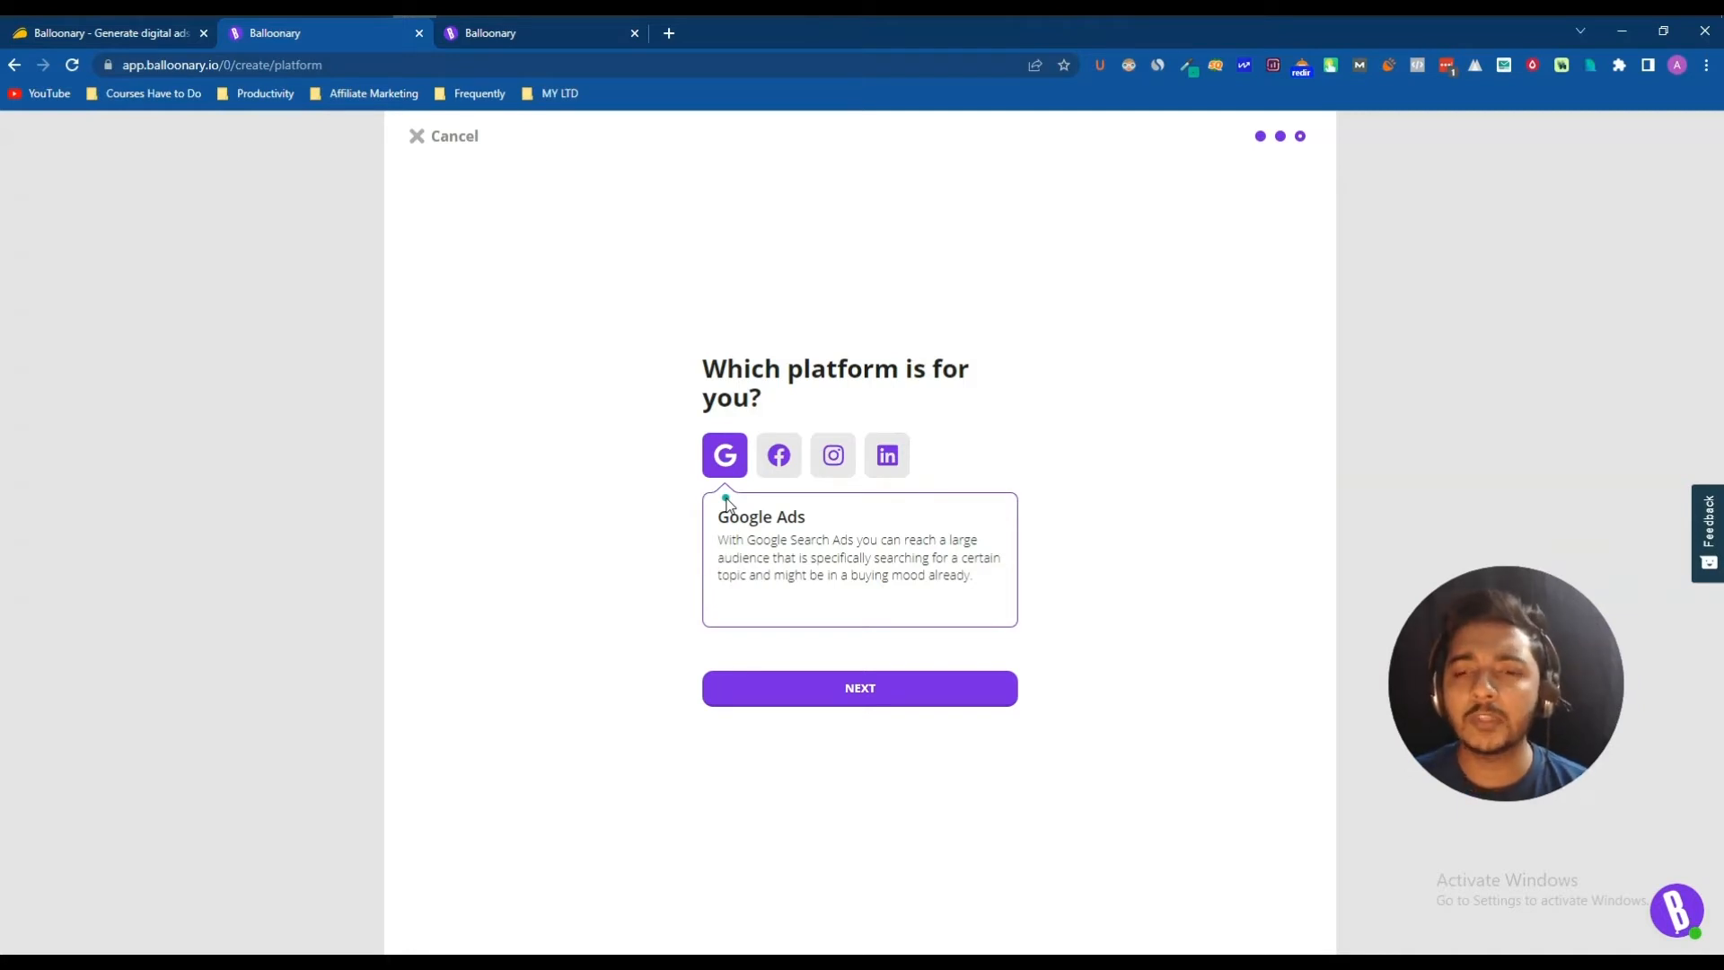
{"action": "left_click", "coordinate": [783, 462]}
{"action": "left_click", "coordinate": [830, 459]}
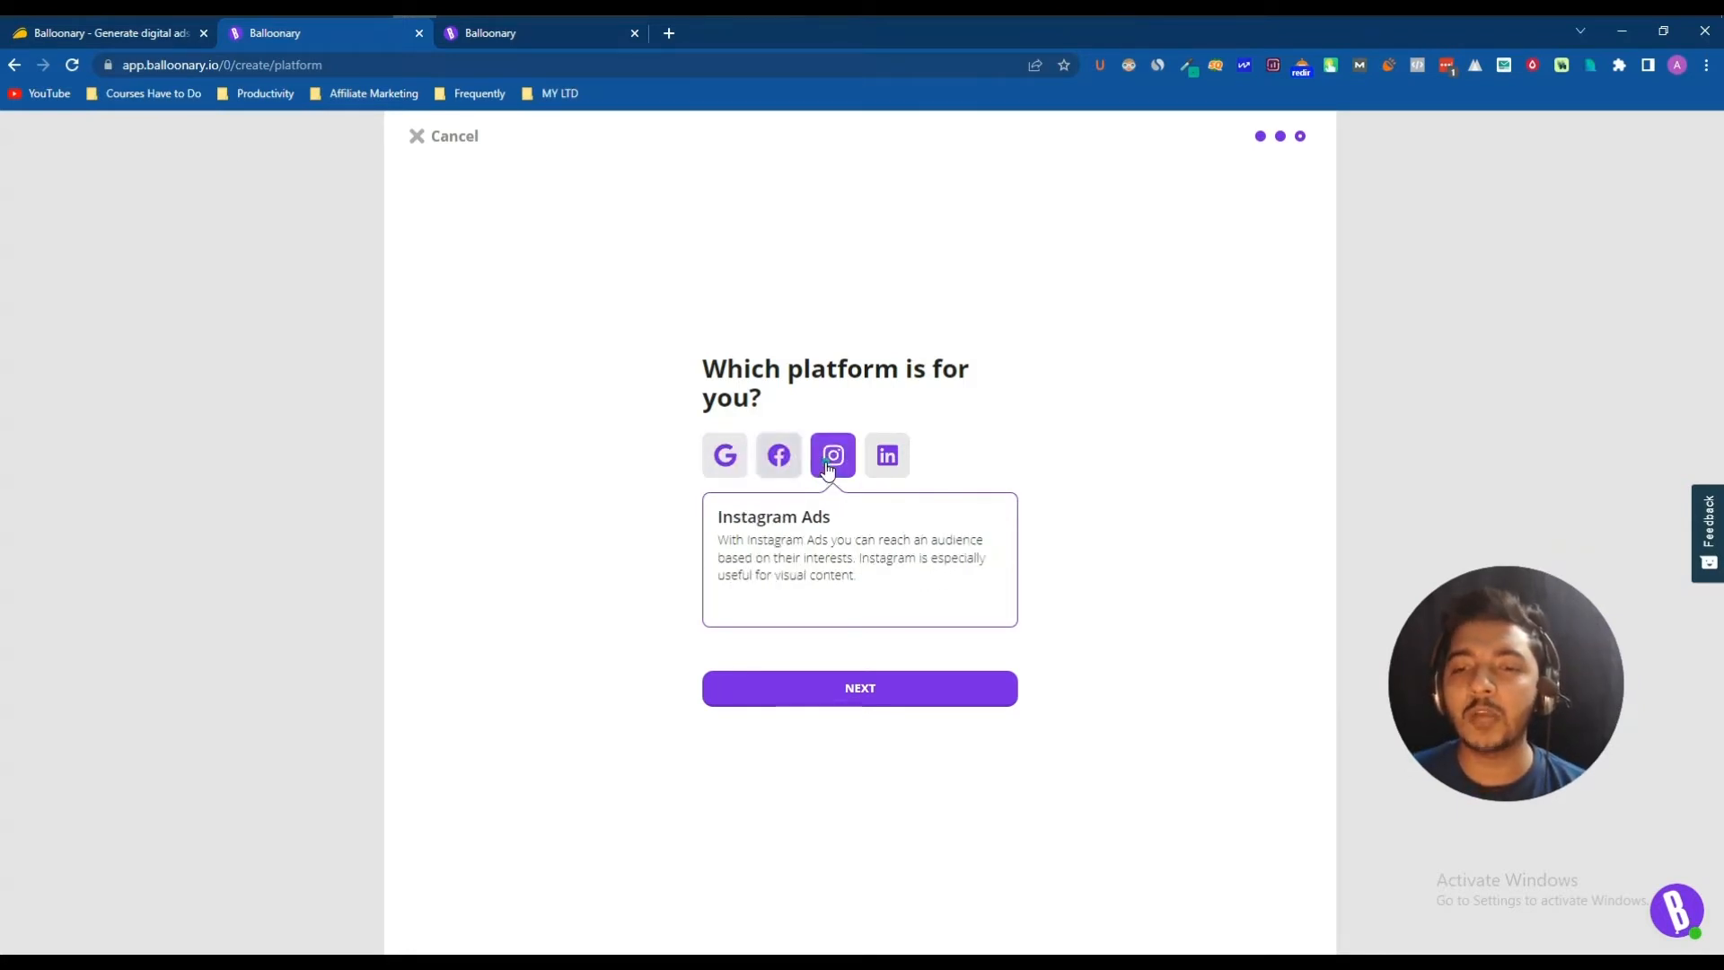
{"action": "left_click", "coordinate": [723, 465]}
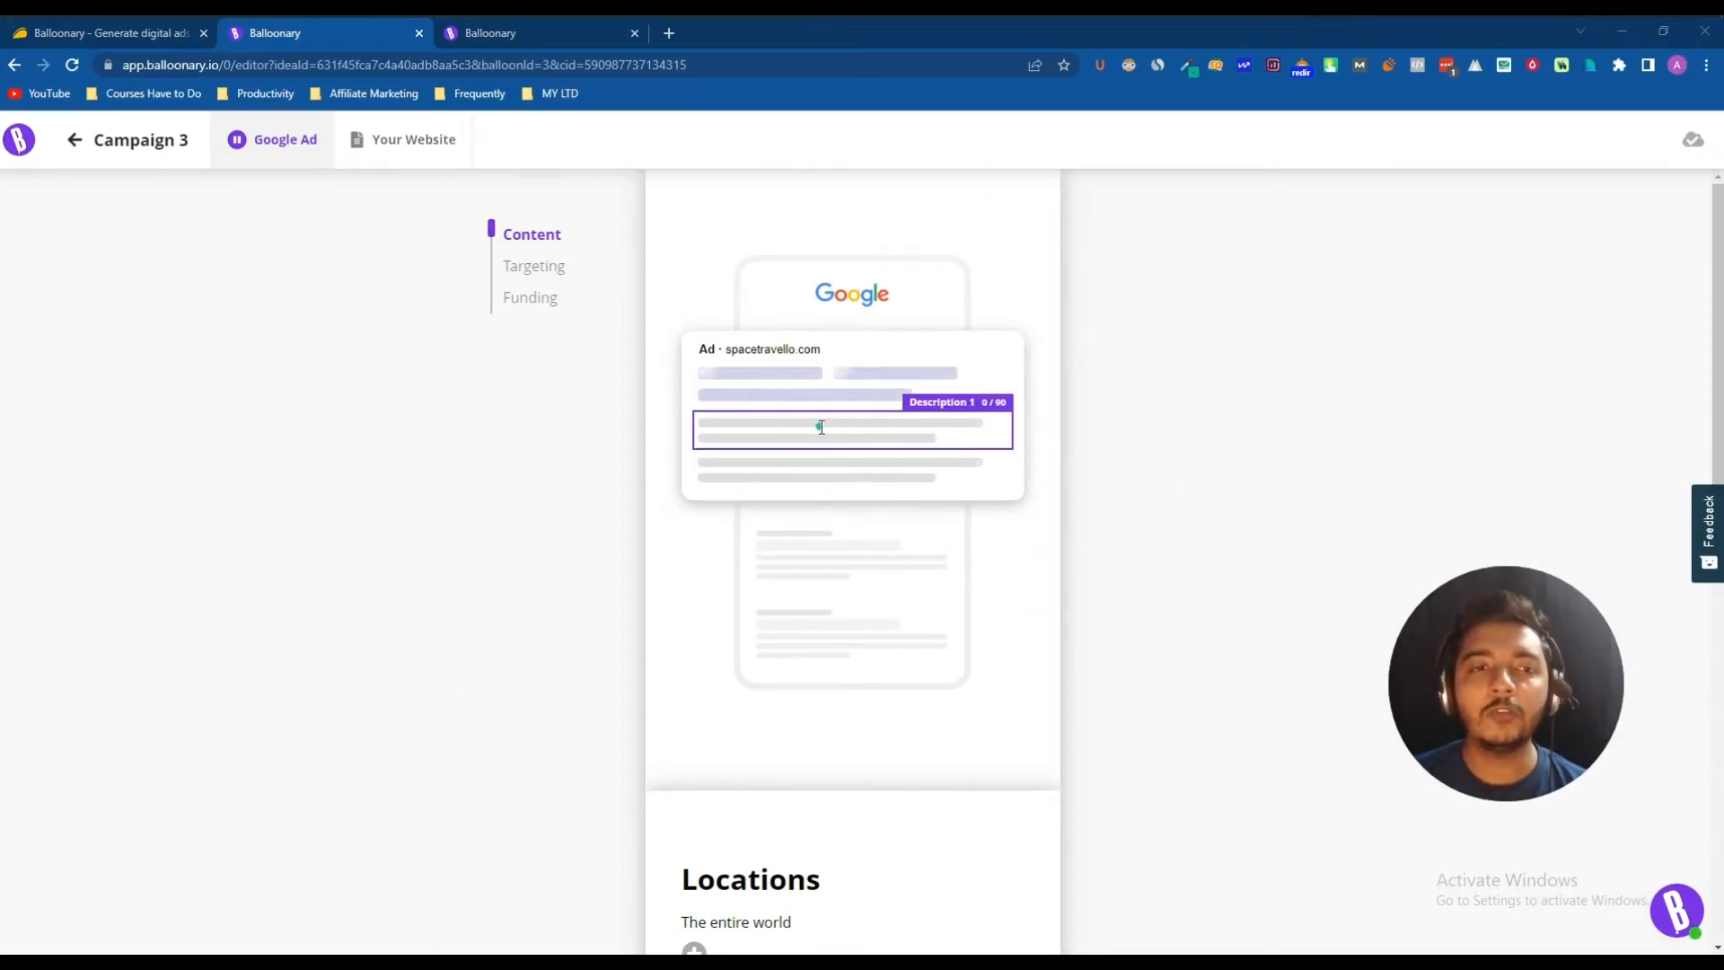
Try to get AI suggestions for the empty headlines and descriptions of the Google ad.
{"action": "left_click", "coordinate": [779, 383]}
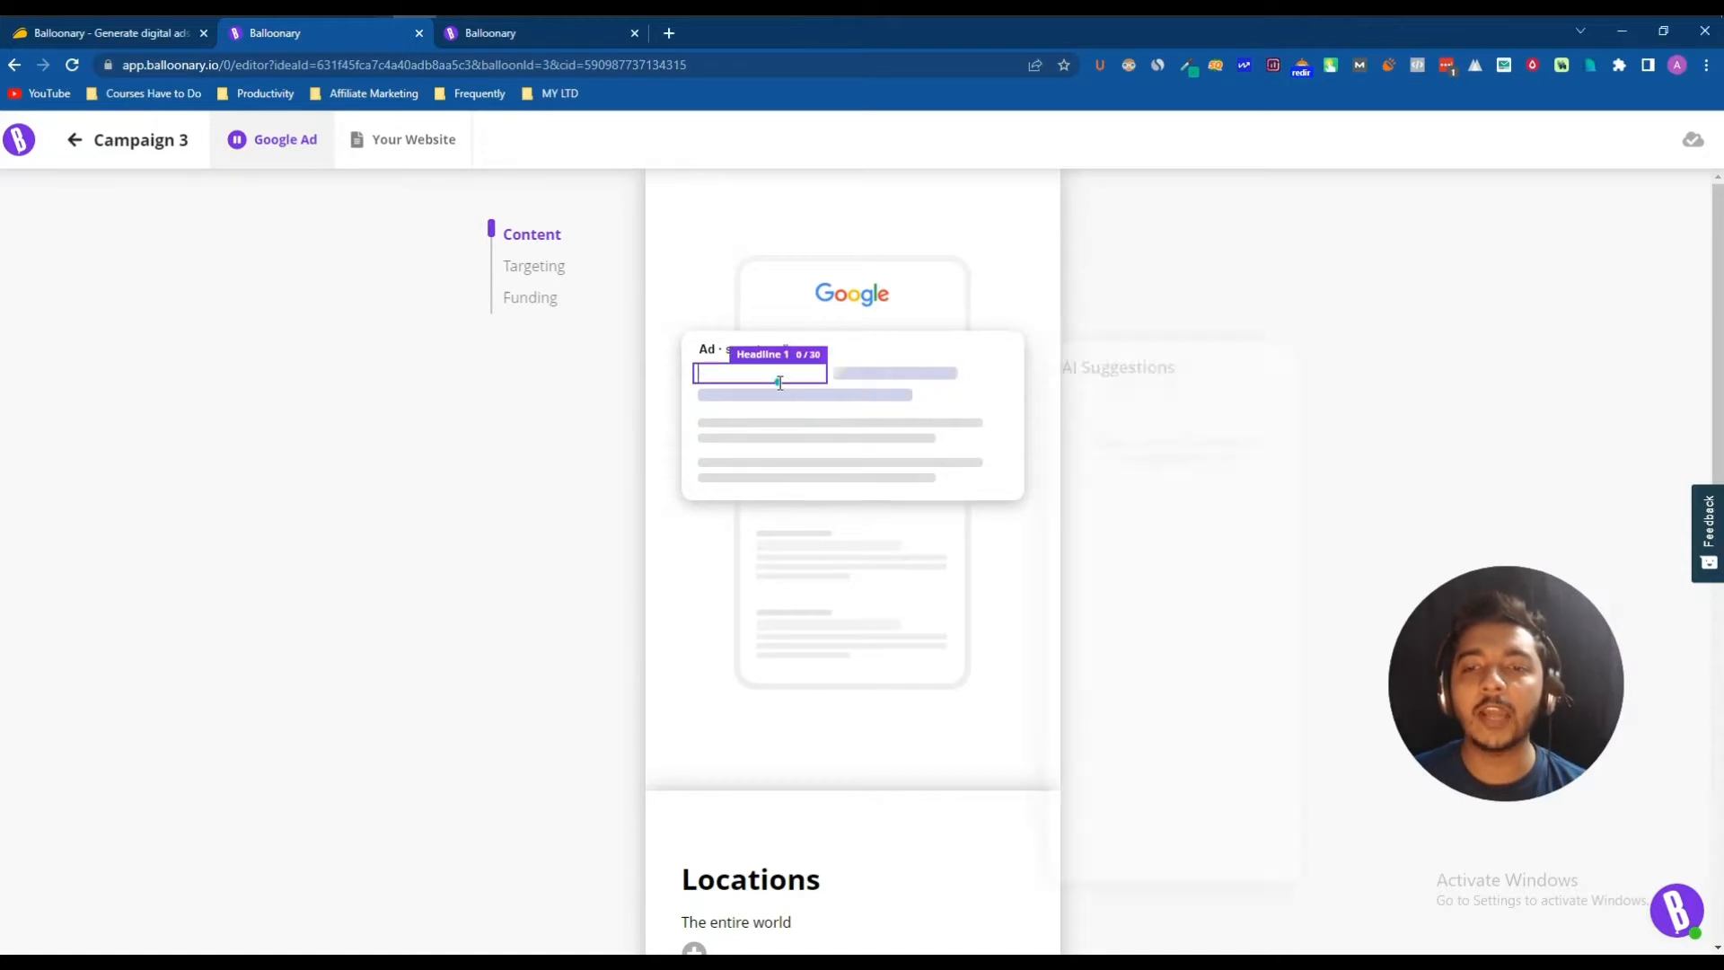
{"action": "left_click", "coordinate": [761, 419]}
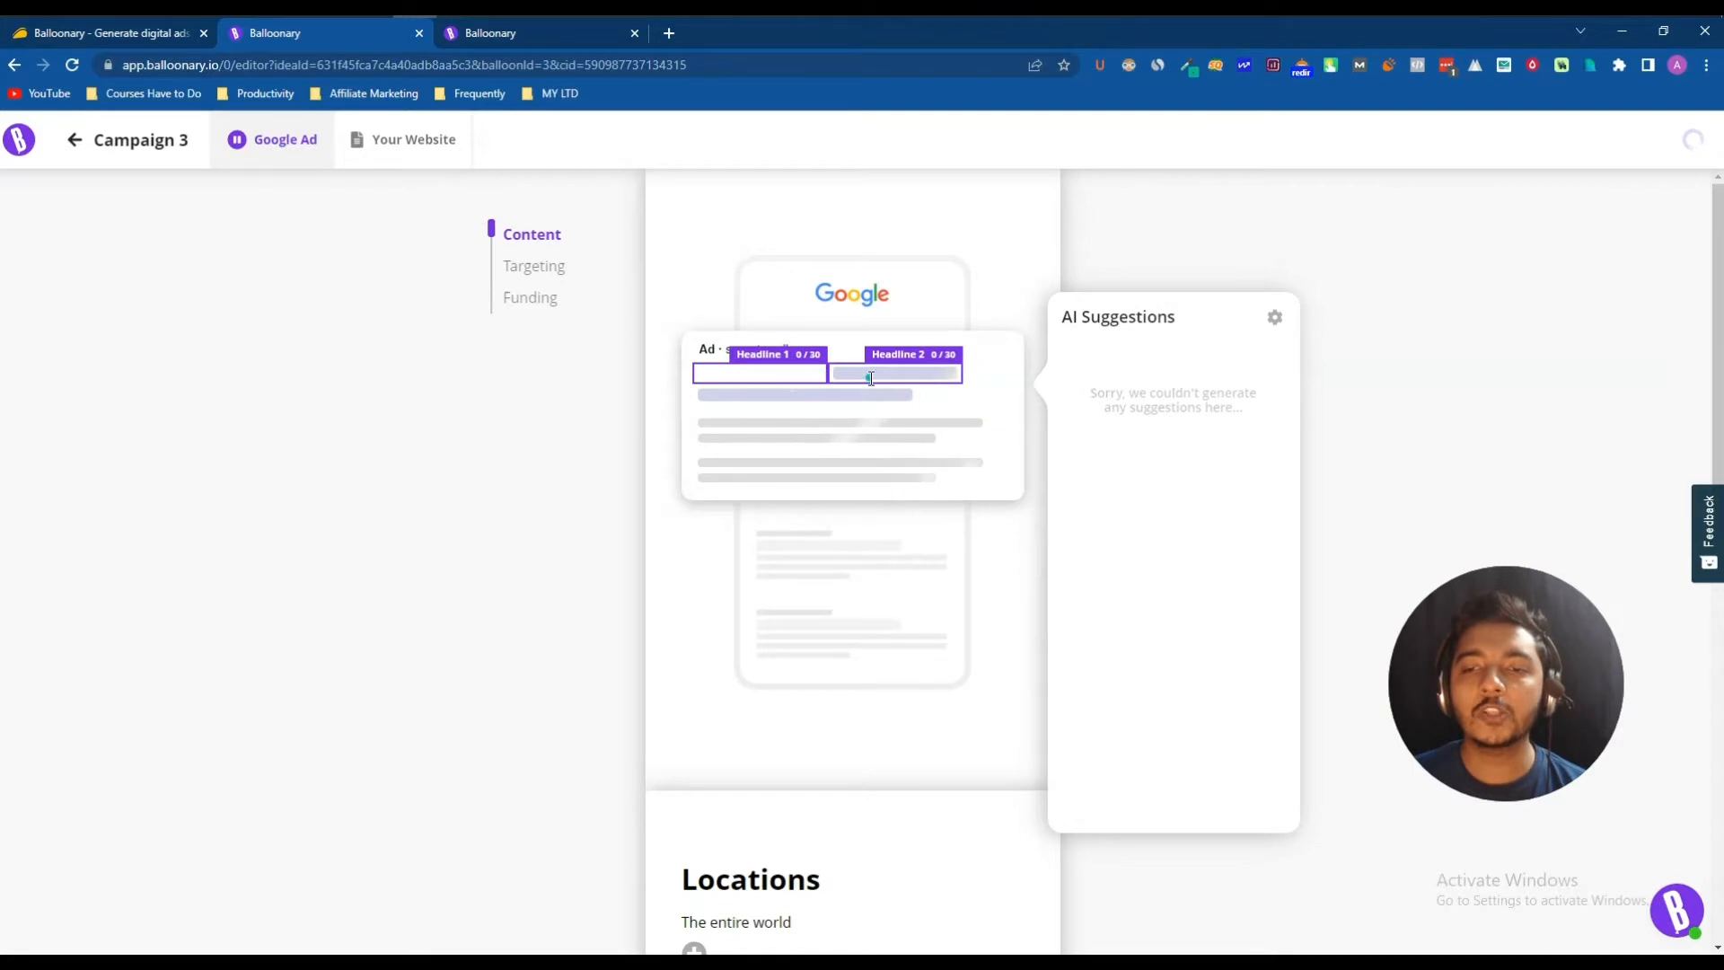
{"action": "left_click", "coordinate": [787, 474]}
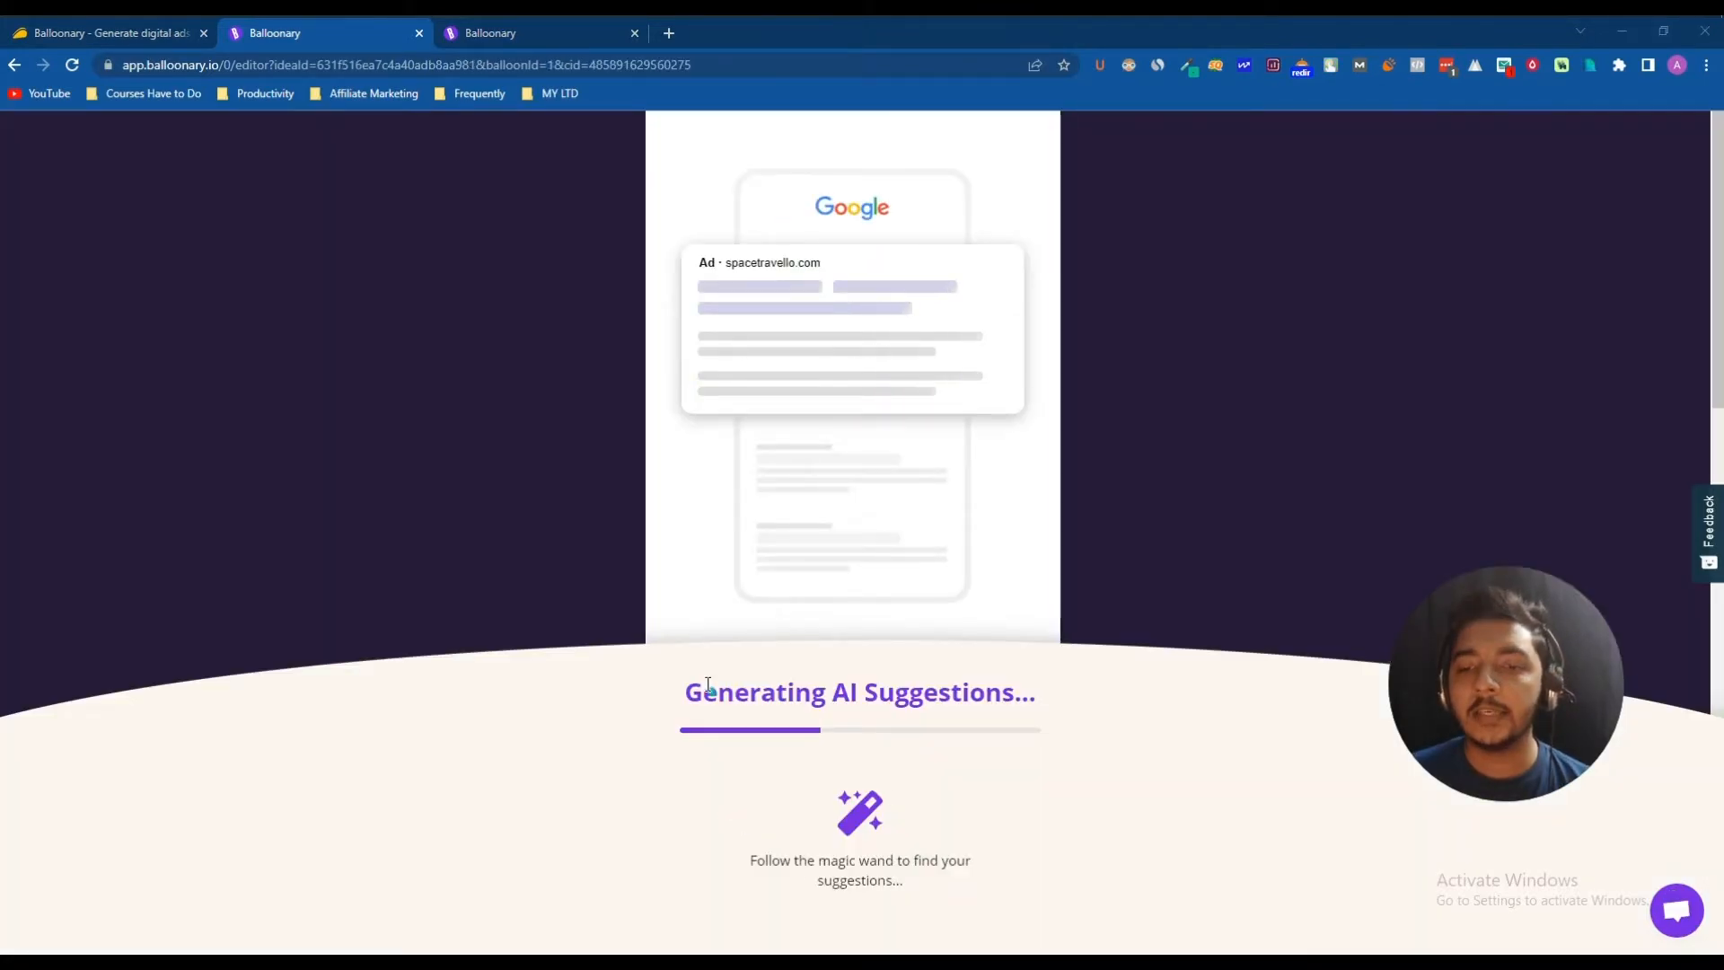
{"action": "left_click_drag", "start_coordinate": [685, 691], "coordinate": [1021, 684]}
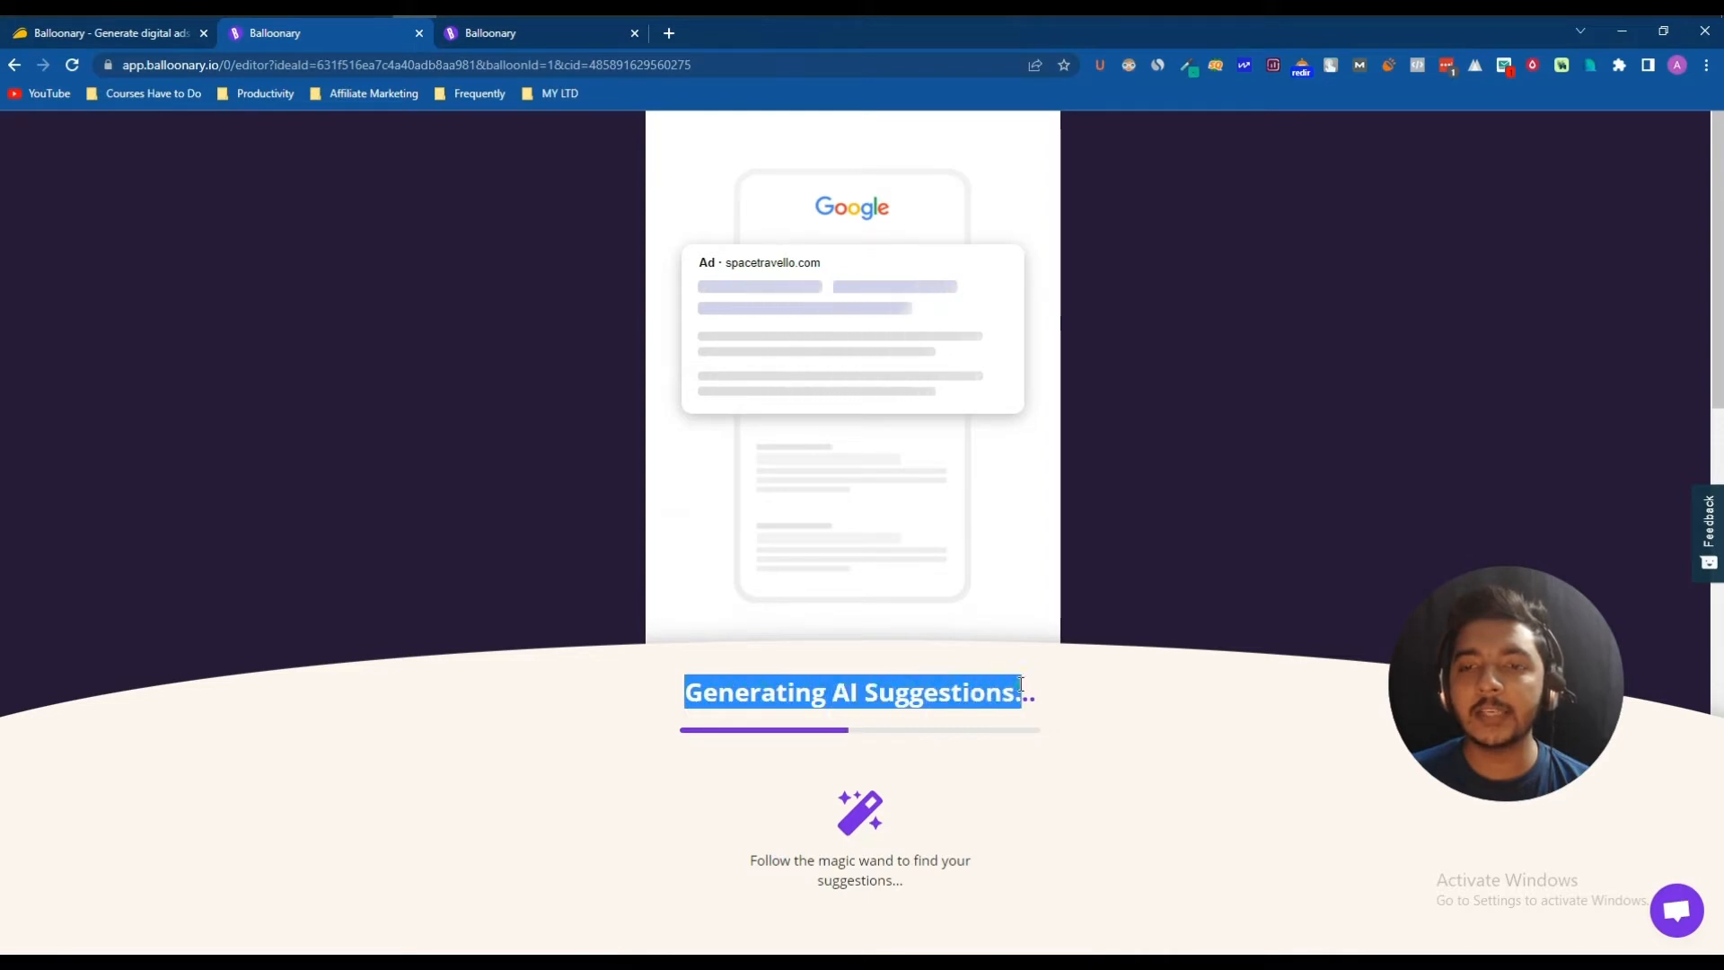
{"action": "left_click", "coordinate": [1021, 685]}
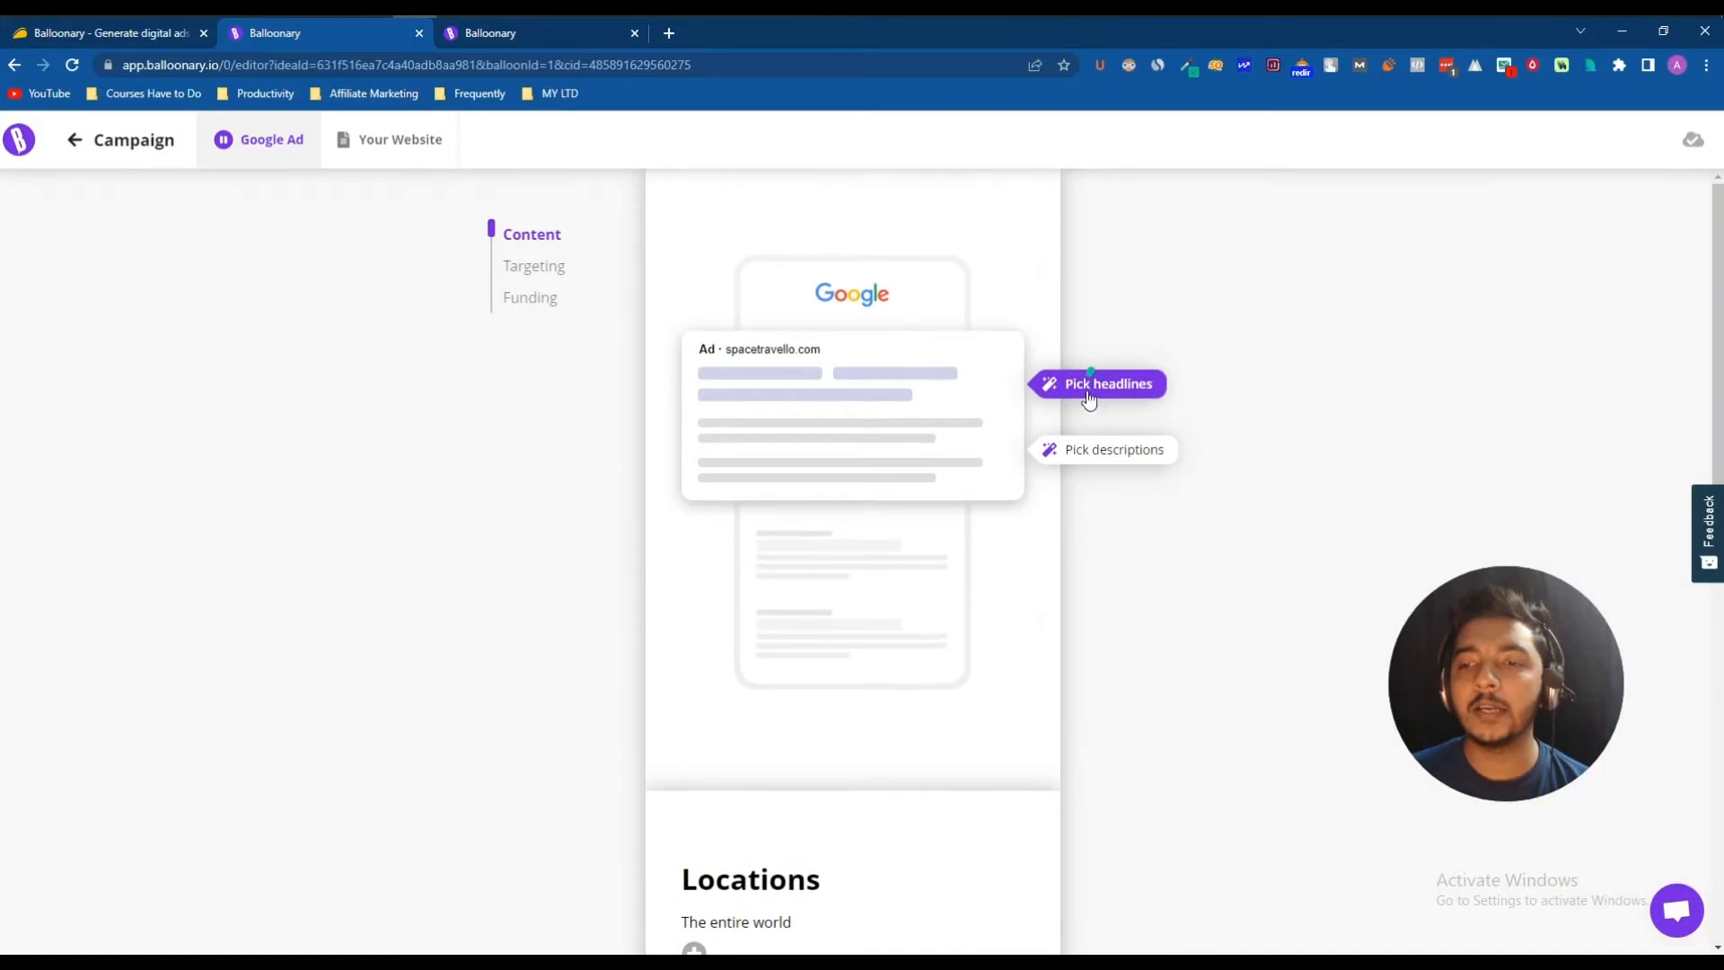
Fill Headline 1 with the AI suggestion "Explore the universe" and Headline 2 with "Incredible space adventures".
{"action": "left_click", "coordinate": [771, 375]}
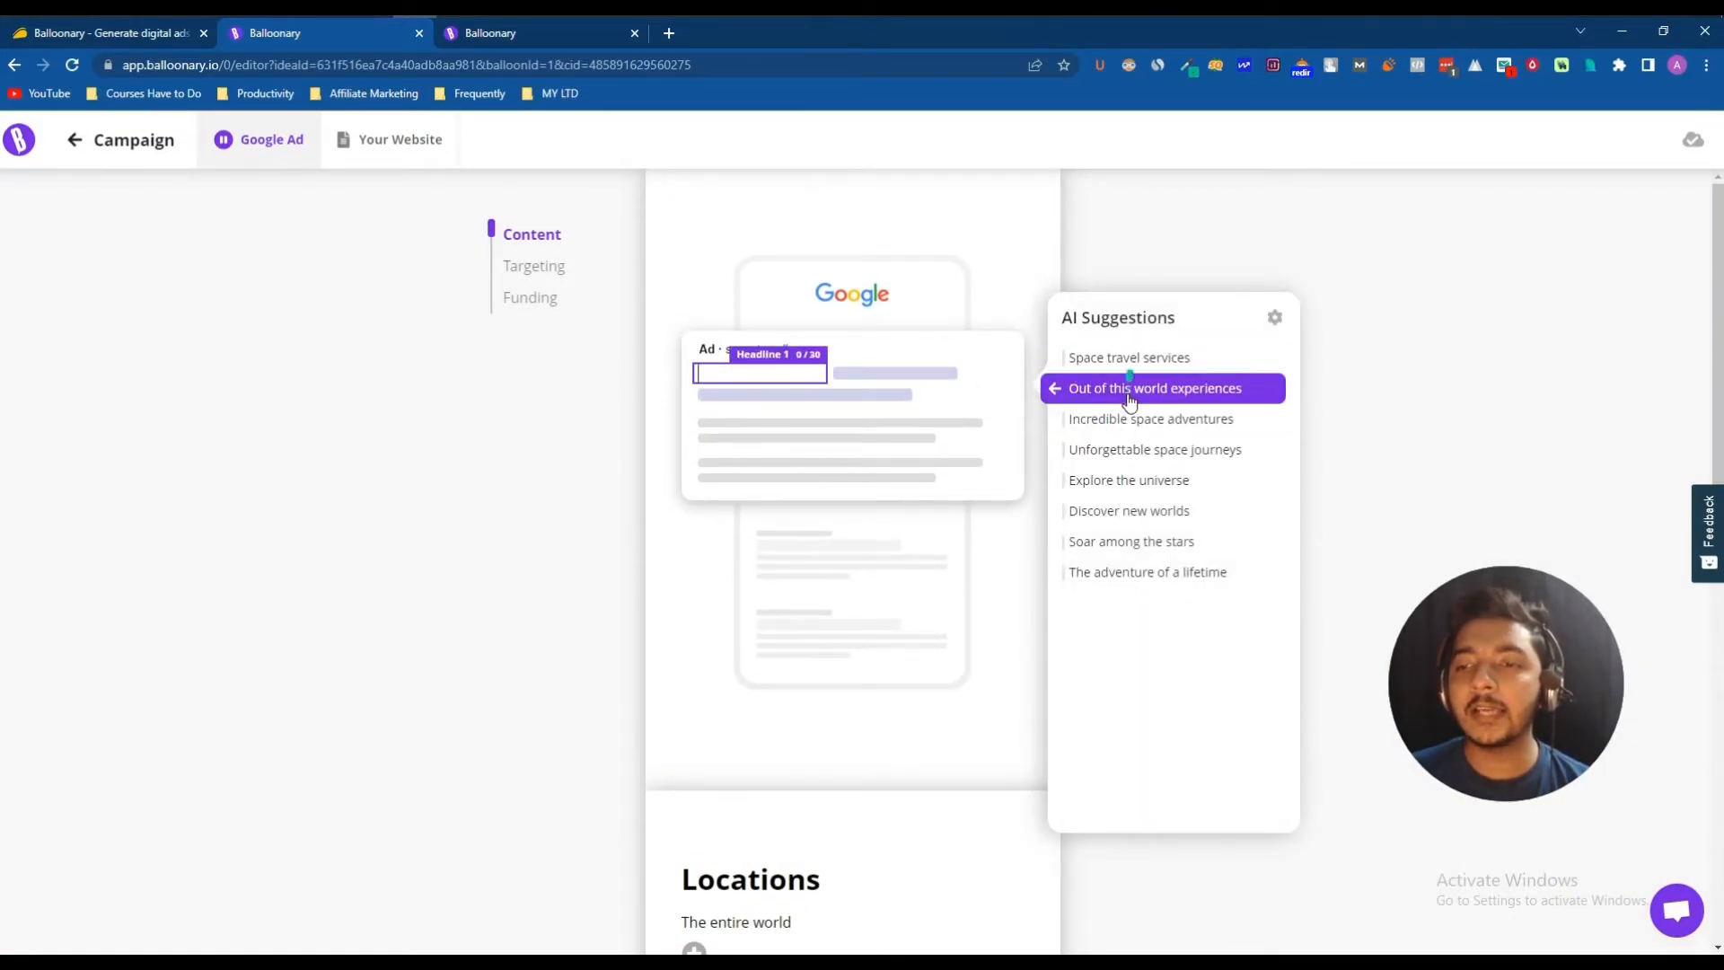
{"action": "left_click", "coordinate": [1122, 487]}
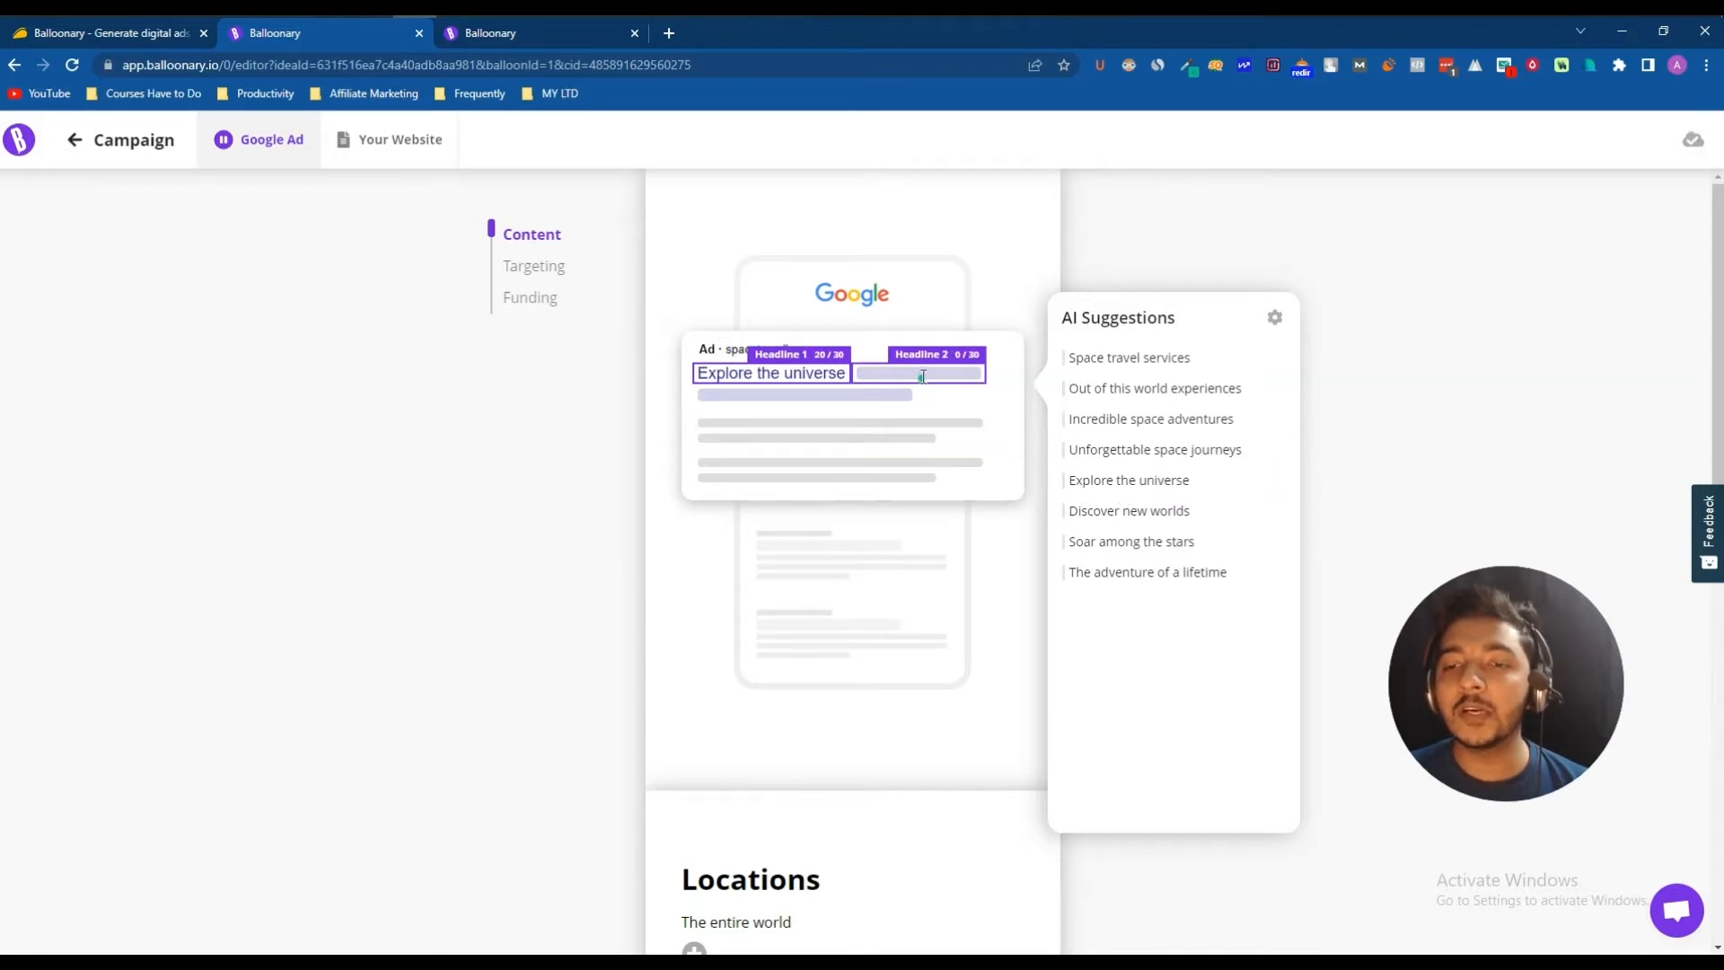
{"action": "left_click", "coordinate": [1133, 434]}
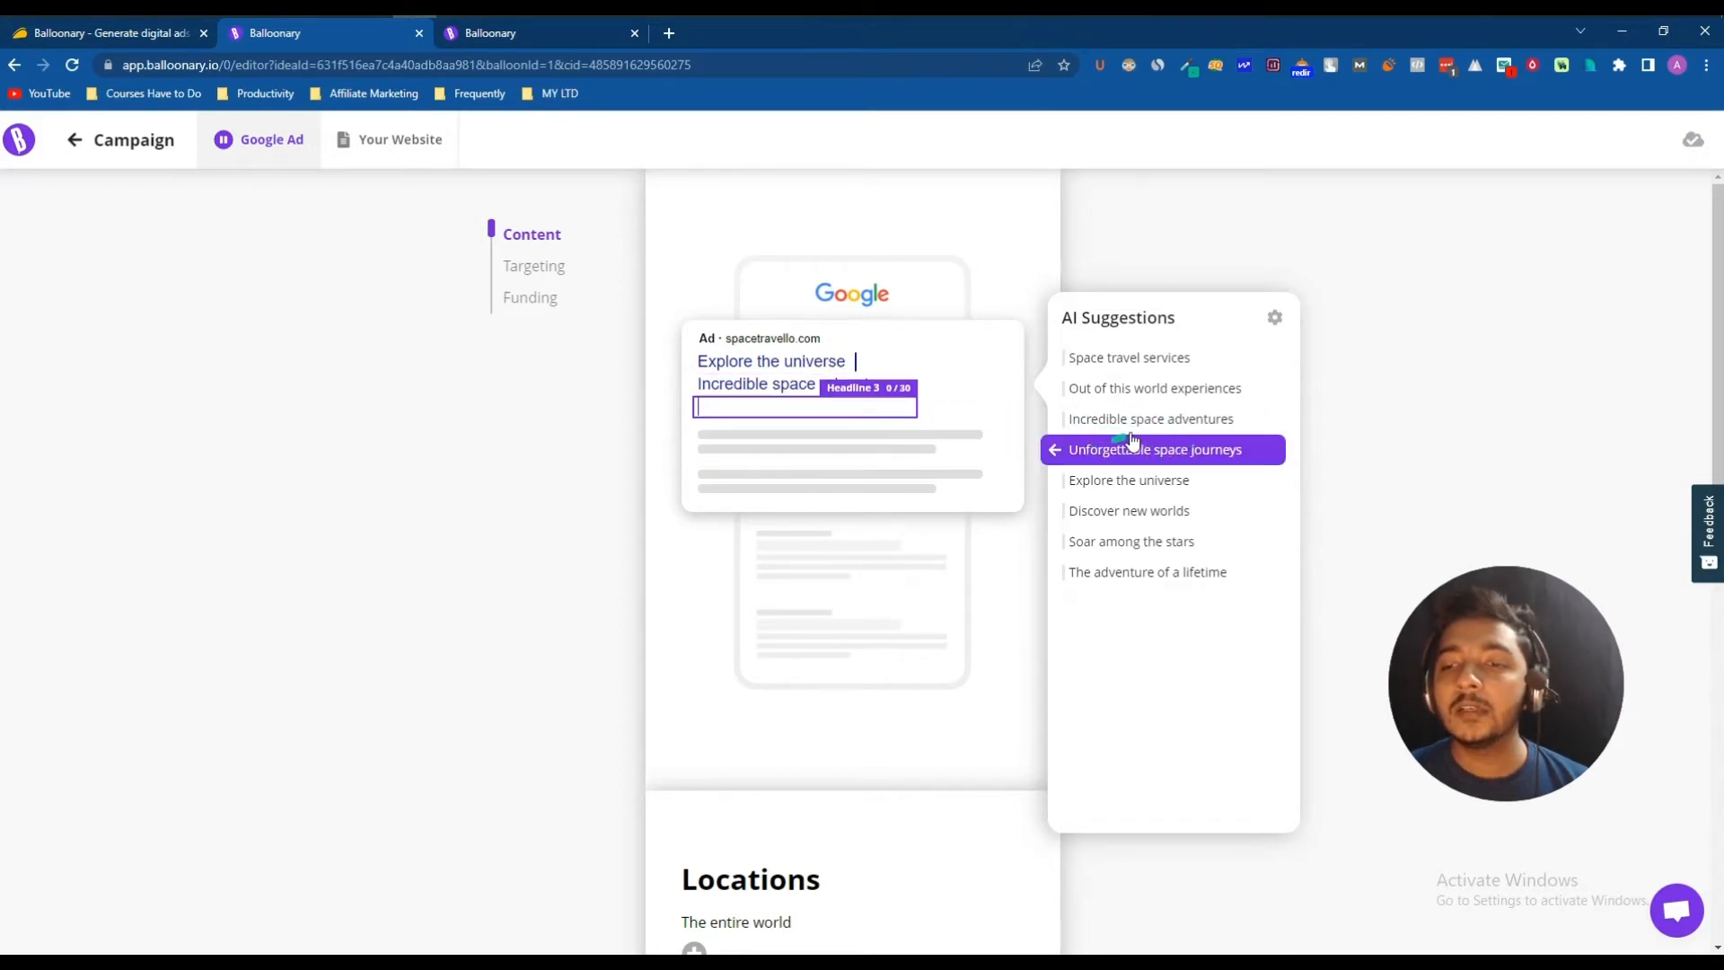
Fill Headline 3 with "Soar among the stars" and the two descriptions with the "best customer service" and "best place to go" suggestions.
{"action": "left_click", "coordinate": [1132, 542]}
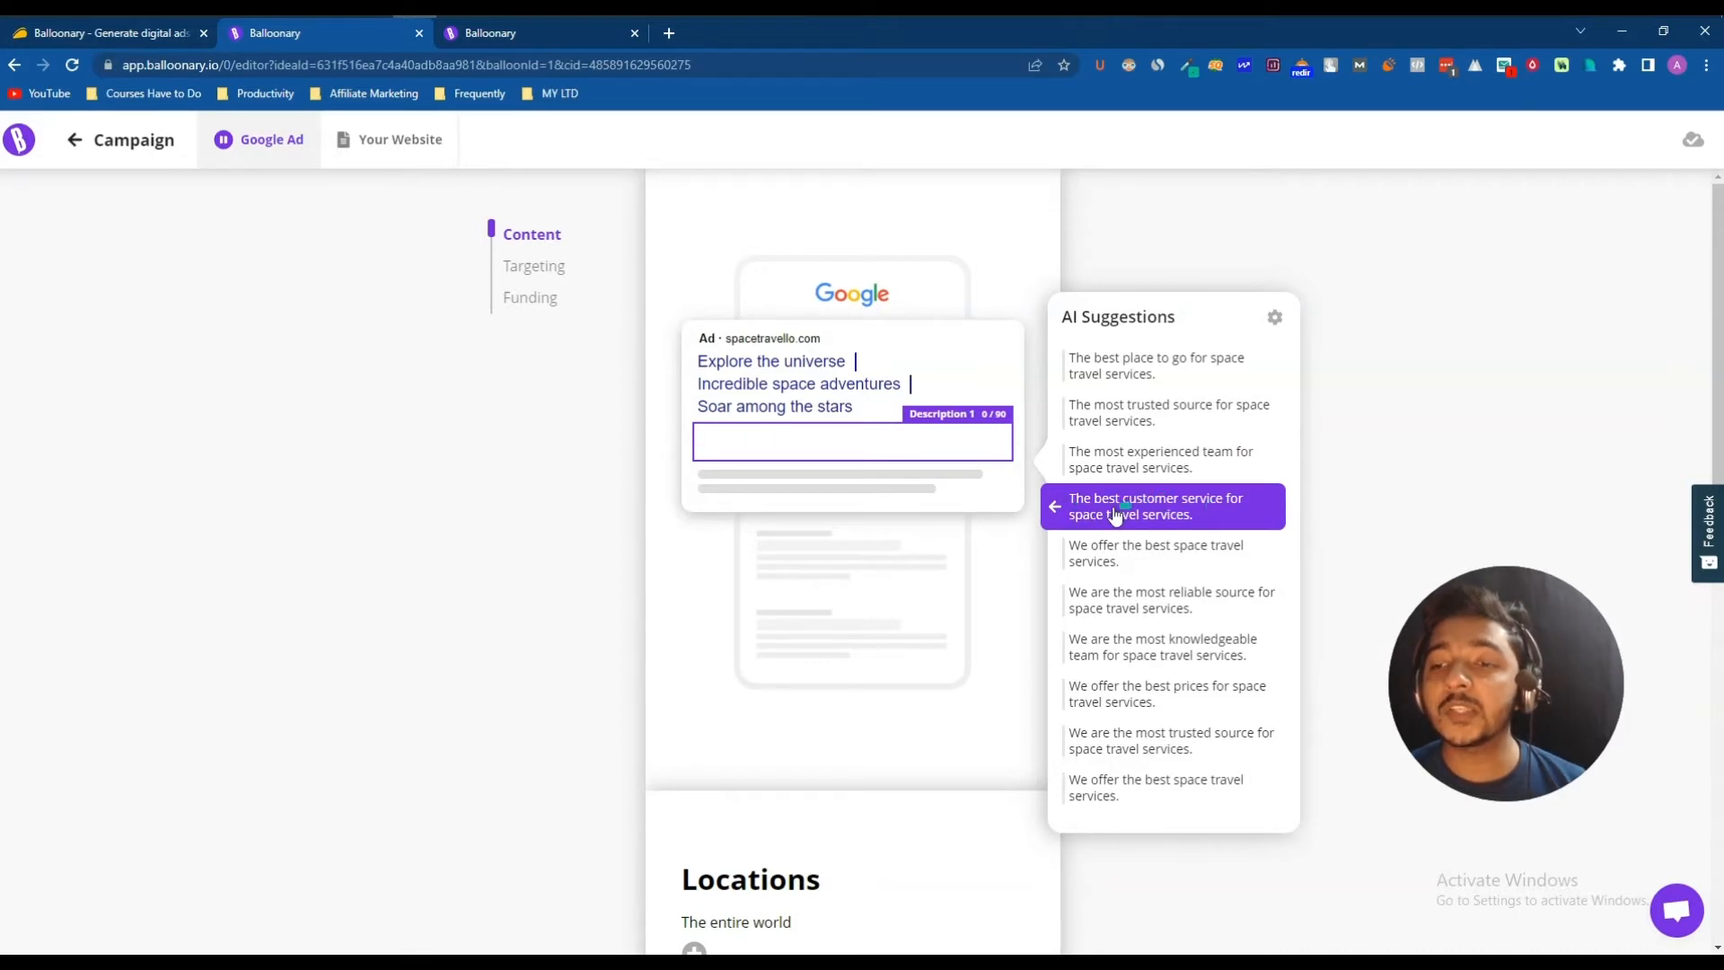
{"action": "left_click", "coordinate": [1172, 514]}
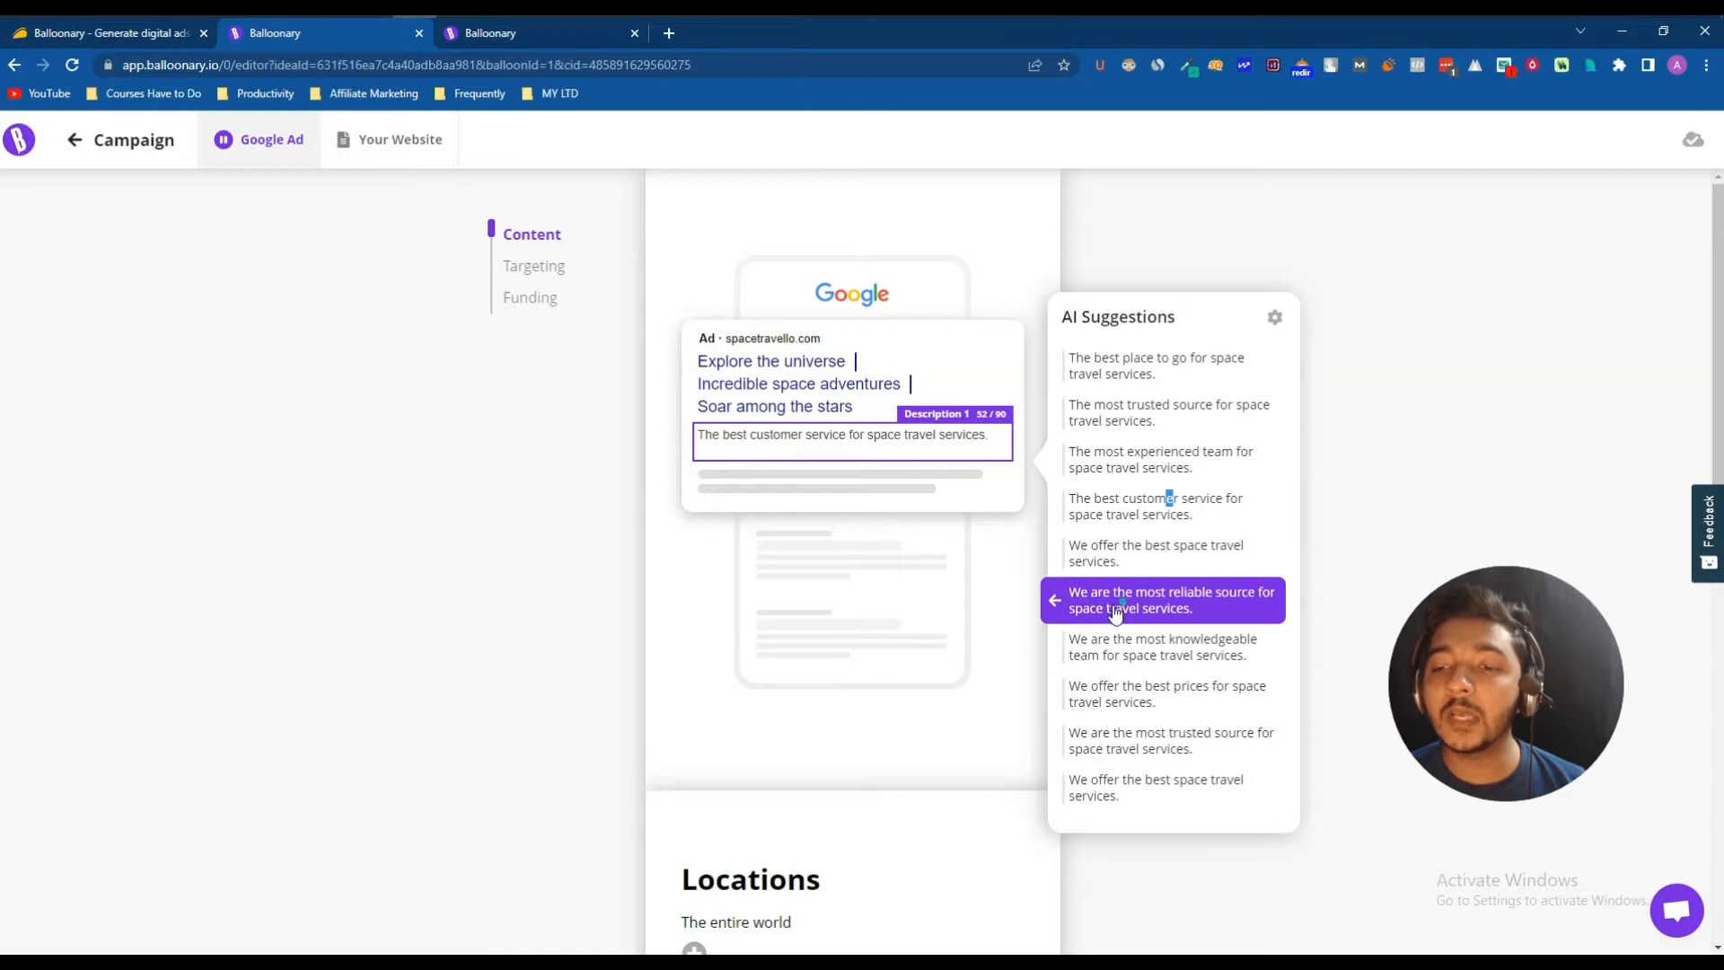
{"action": "left_click", "coordinate": [881, 485]}
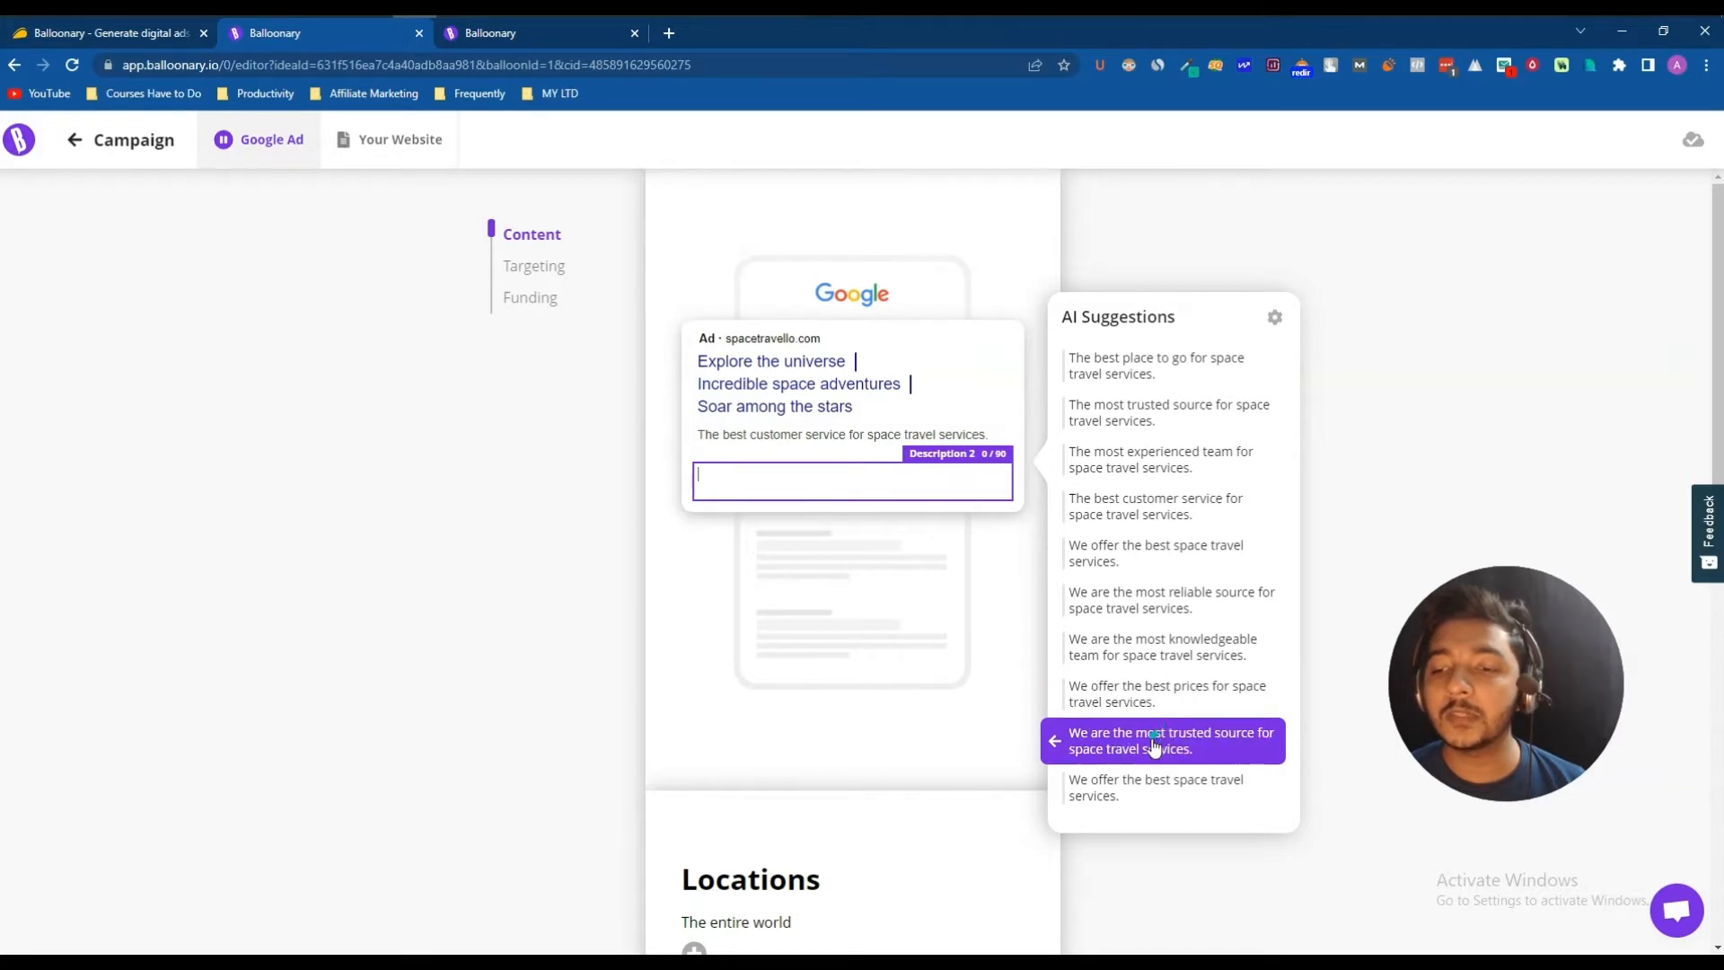
{"action": "left_click", "coordinate": [1118, 377]}
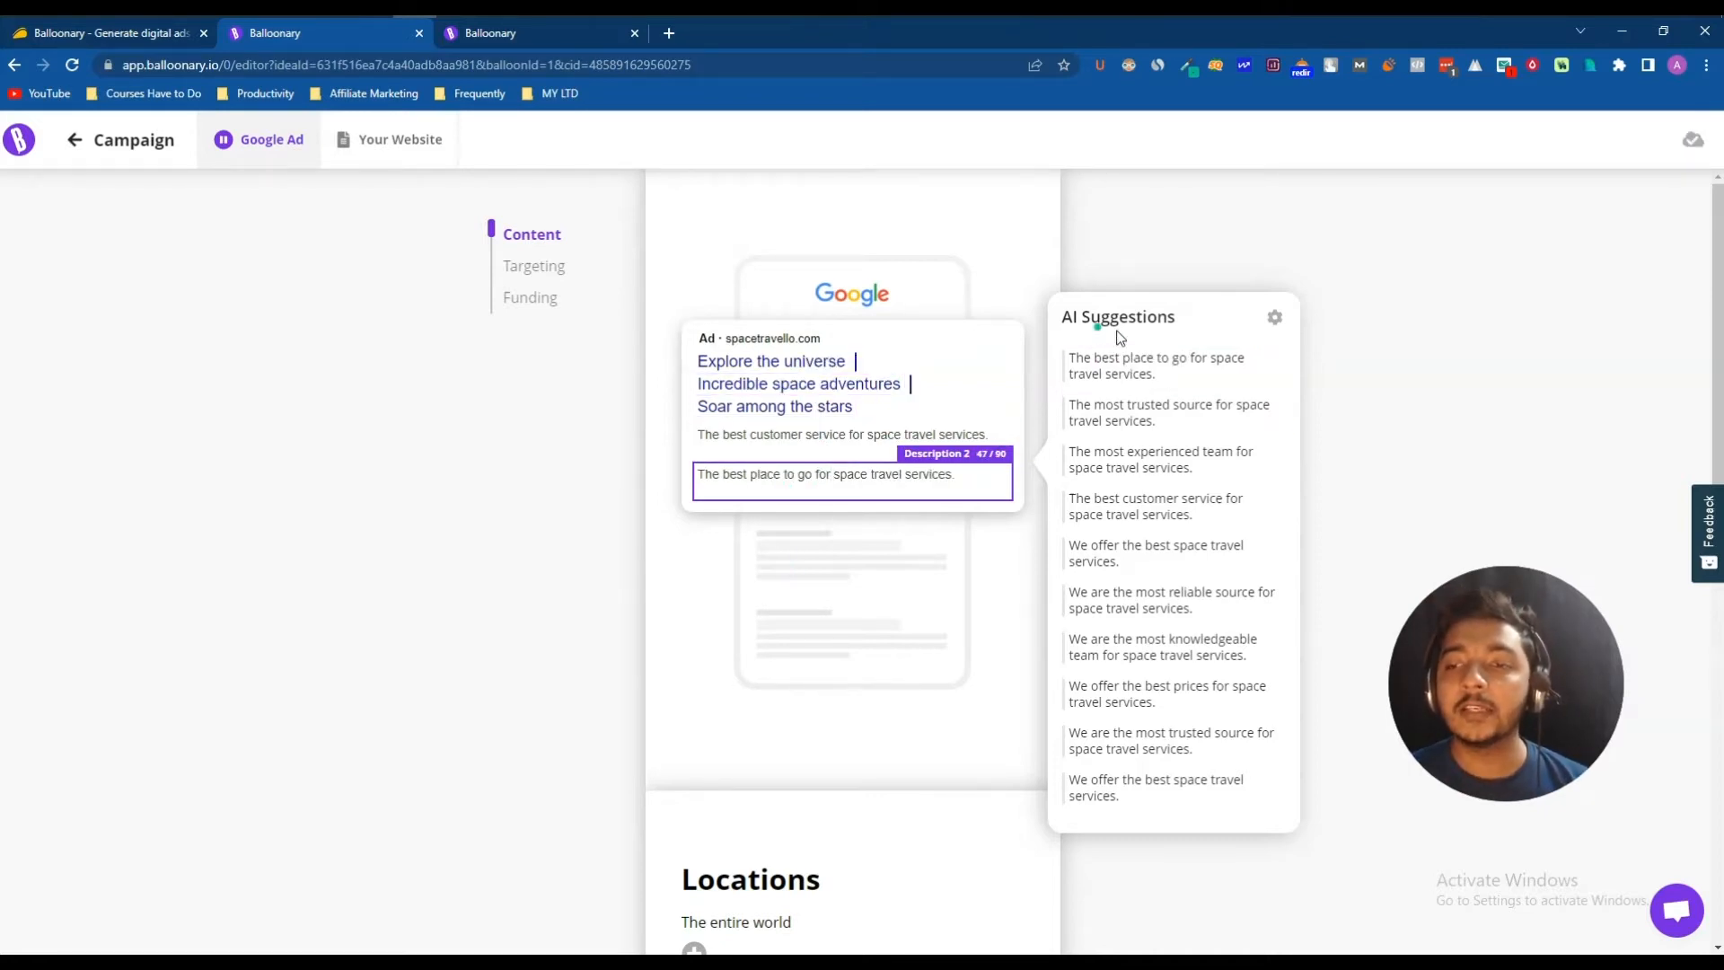
{"action": "left_click", "coordinate": [815, 412]}
{"action": "triple_click", "coordinate": [815, 412]}
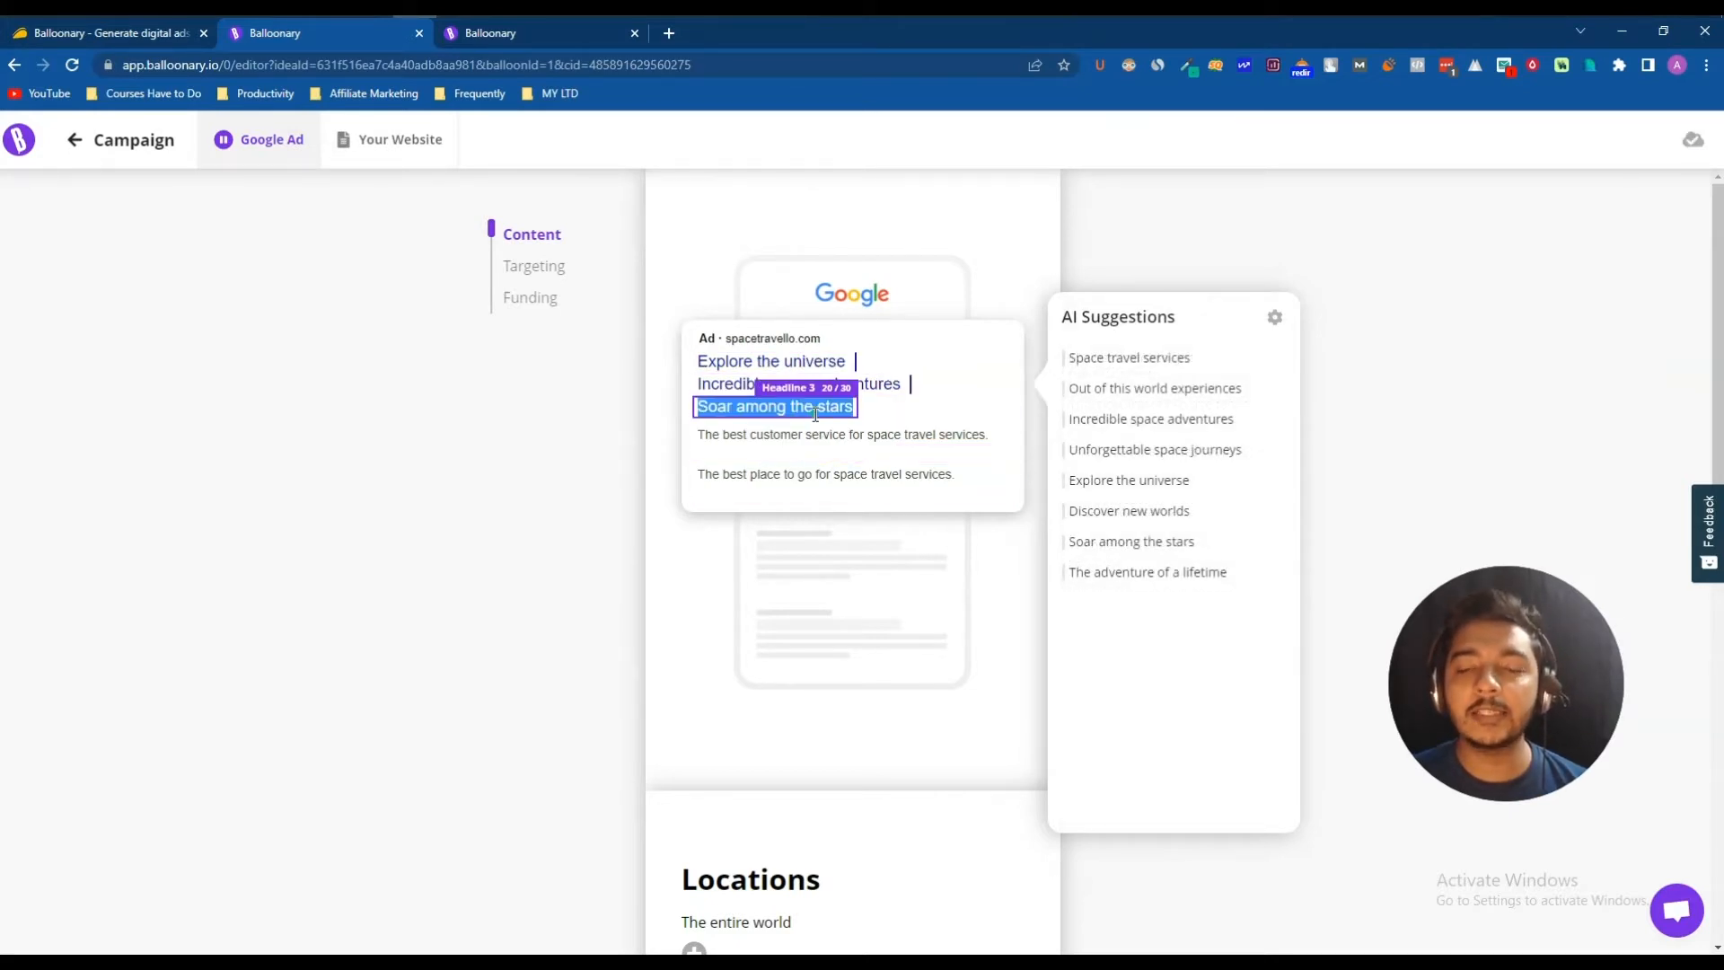
{"action": "left_click", "coordinate": [816, 411]}
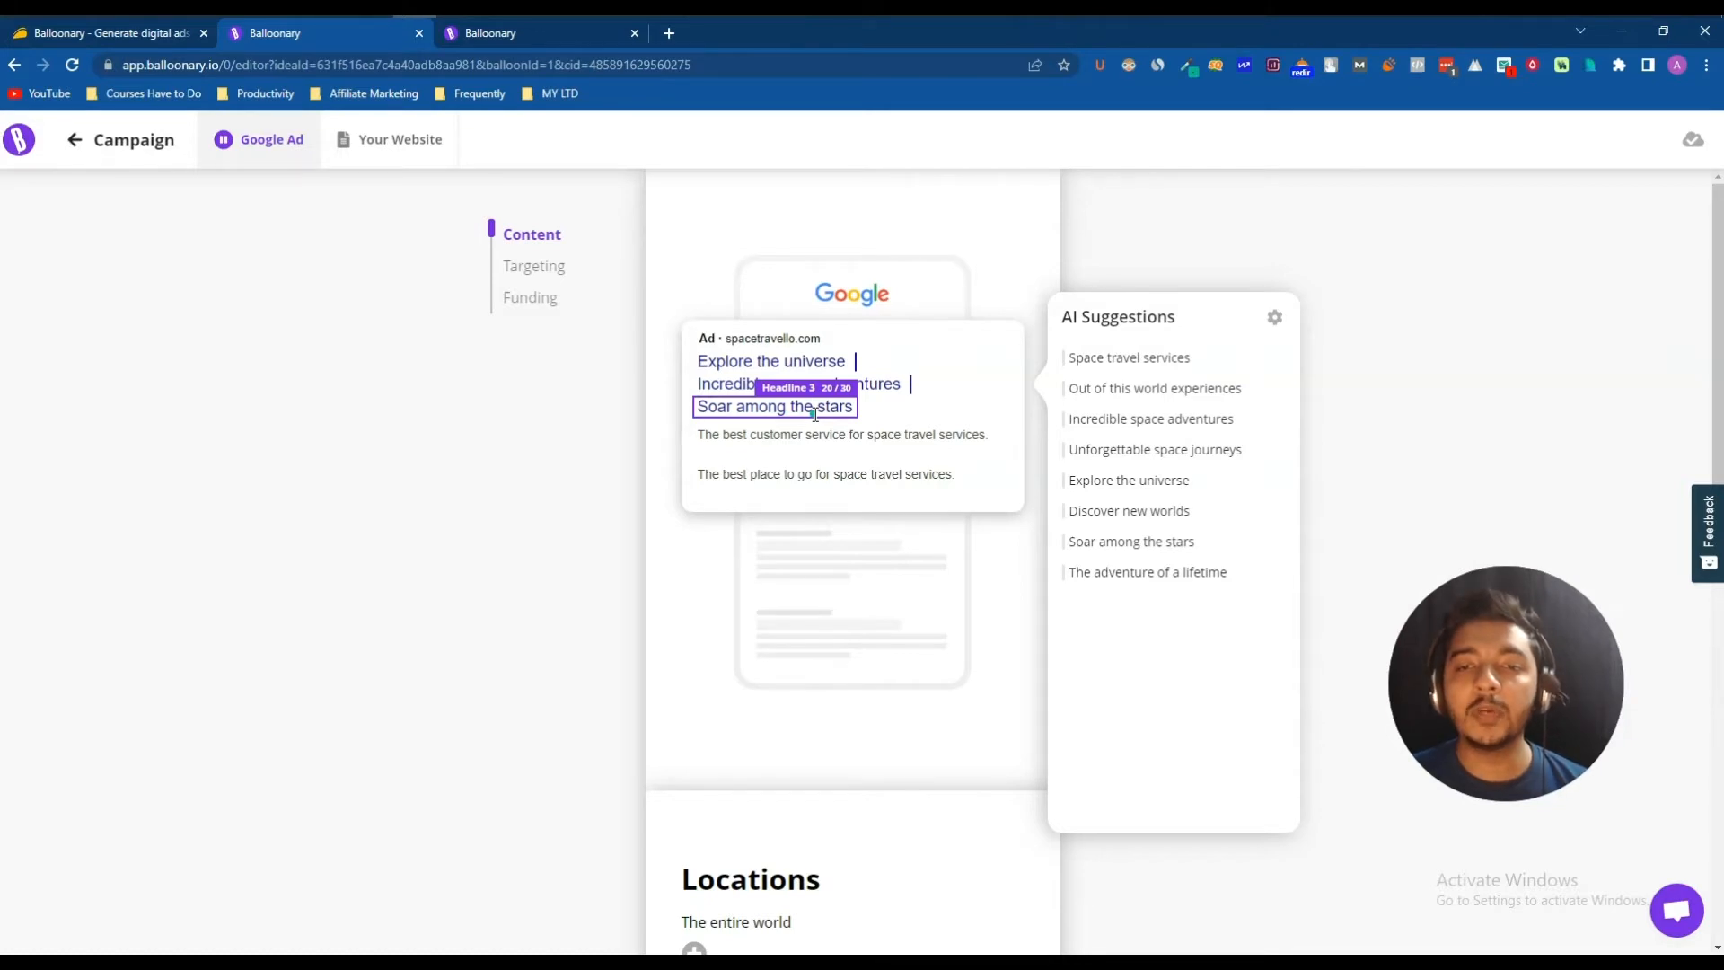
Add Germany and United States from the example locations to the ad's targeting.
{"action": "left_click", "coordinate": [532, 267]}
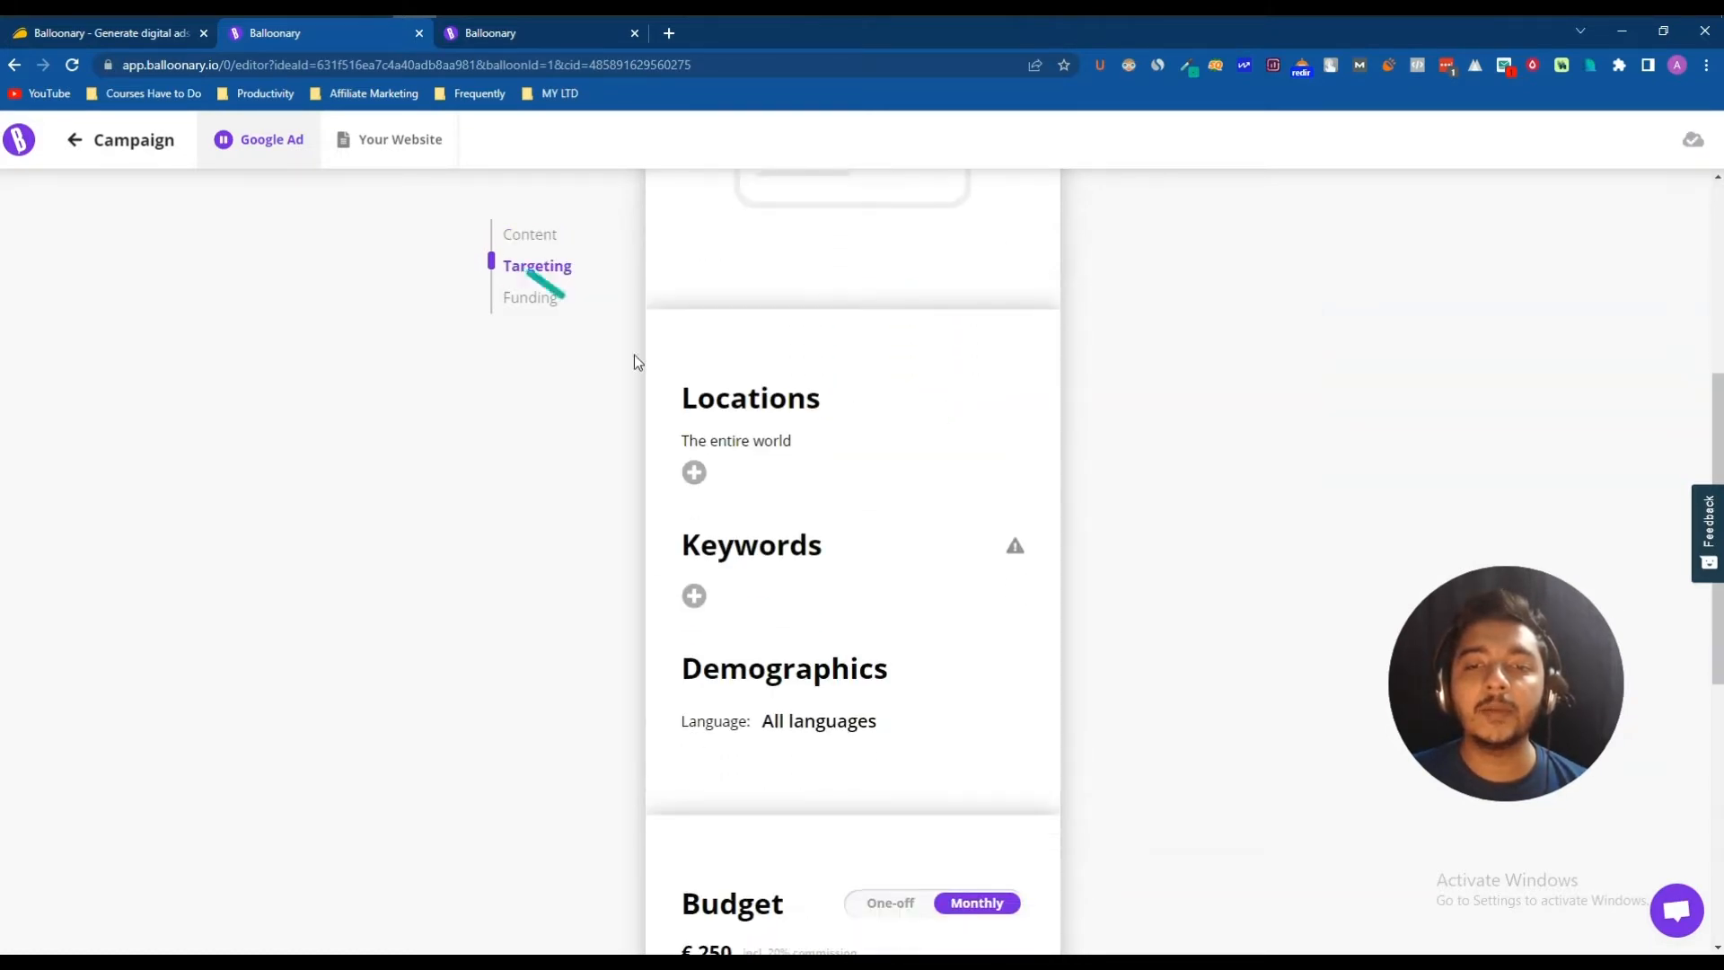
{"action": "left_click", "coordinate": [694, 473]}
{"action": "left_click", "coordinate": [456, 318]}
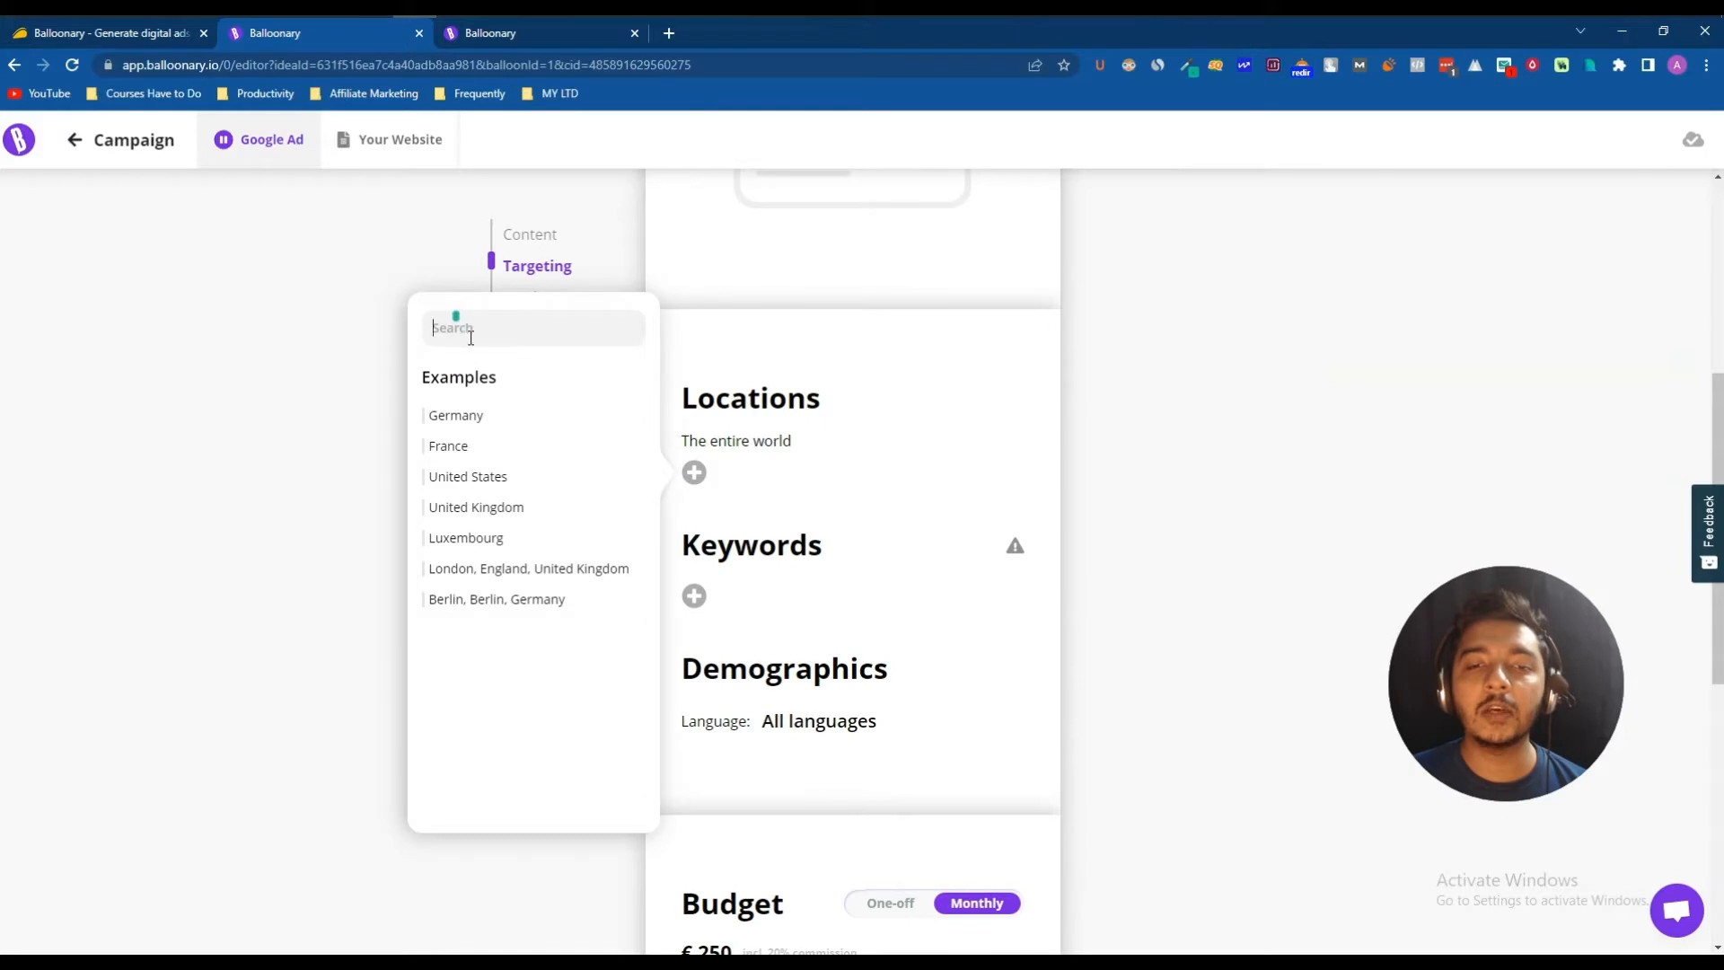
{"action": "left_click", "coordinate": [470, 414]}
{"action": "left_click", "coordinate": [468, 476]}
Search the locations for "new york" and add New York state, New York NY, New York County and Syracuse NY.
{"action": "left_click", "coordinate": [503, 333]}
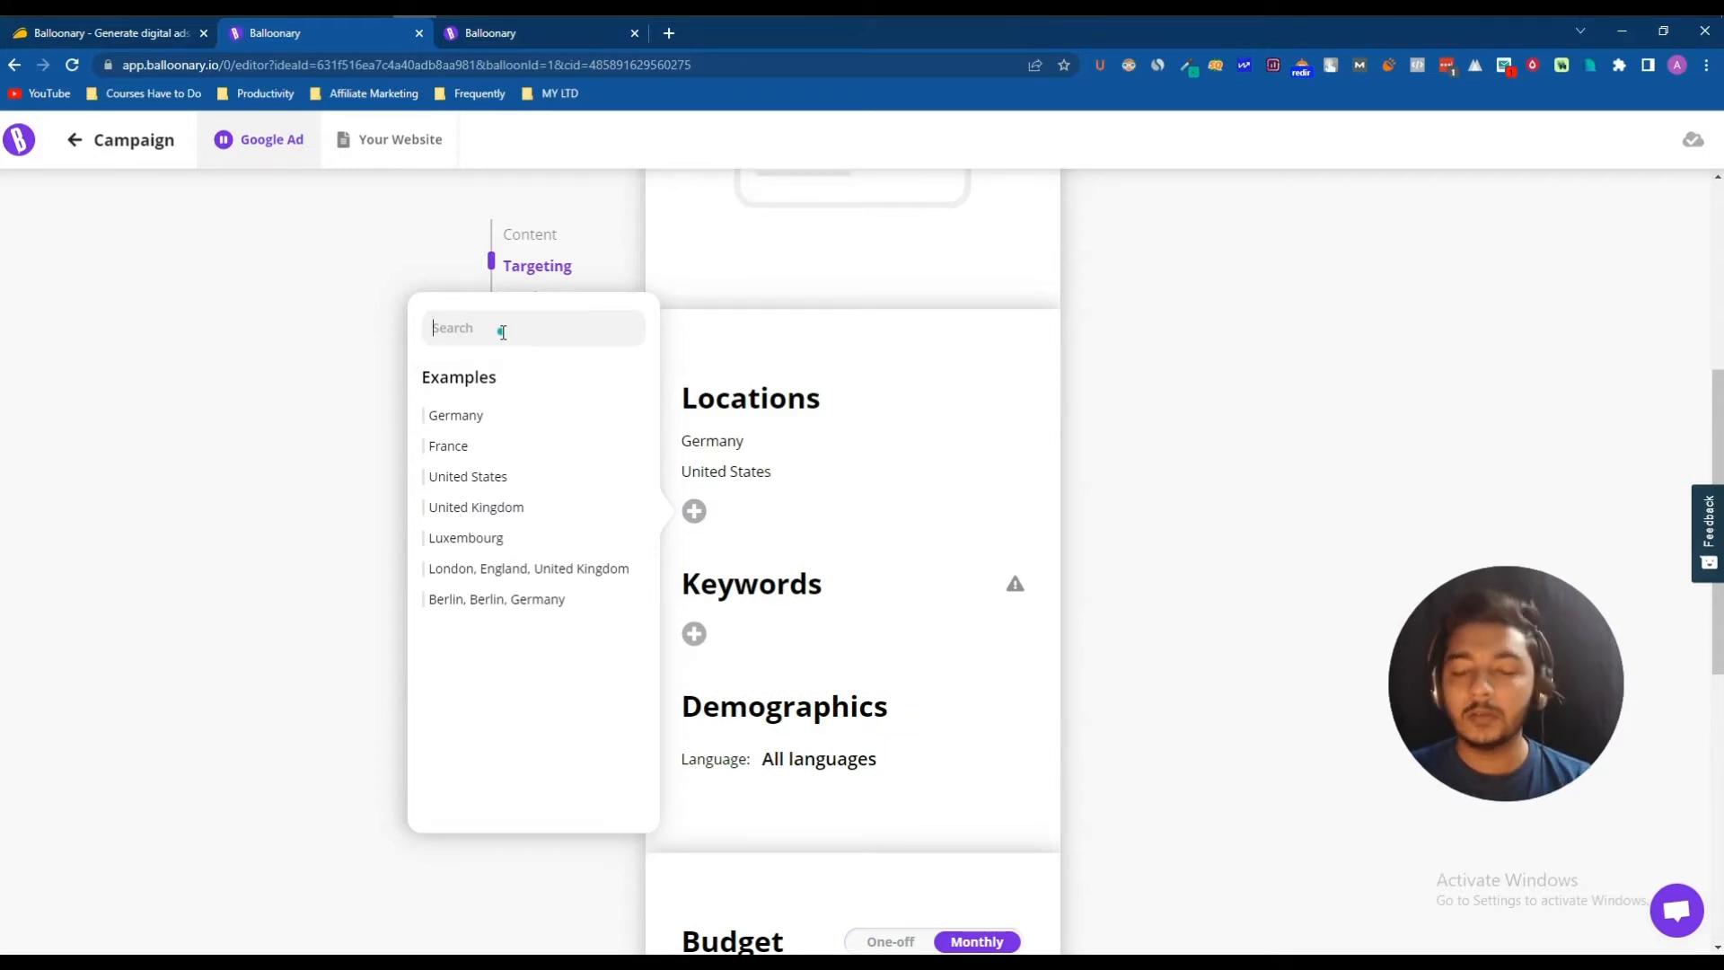
{"action": "type", "text": "new york"}
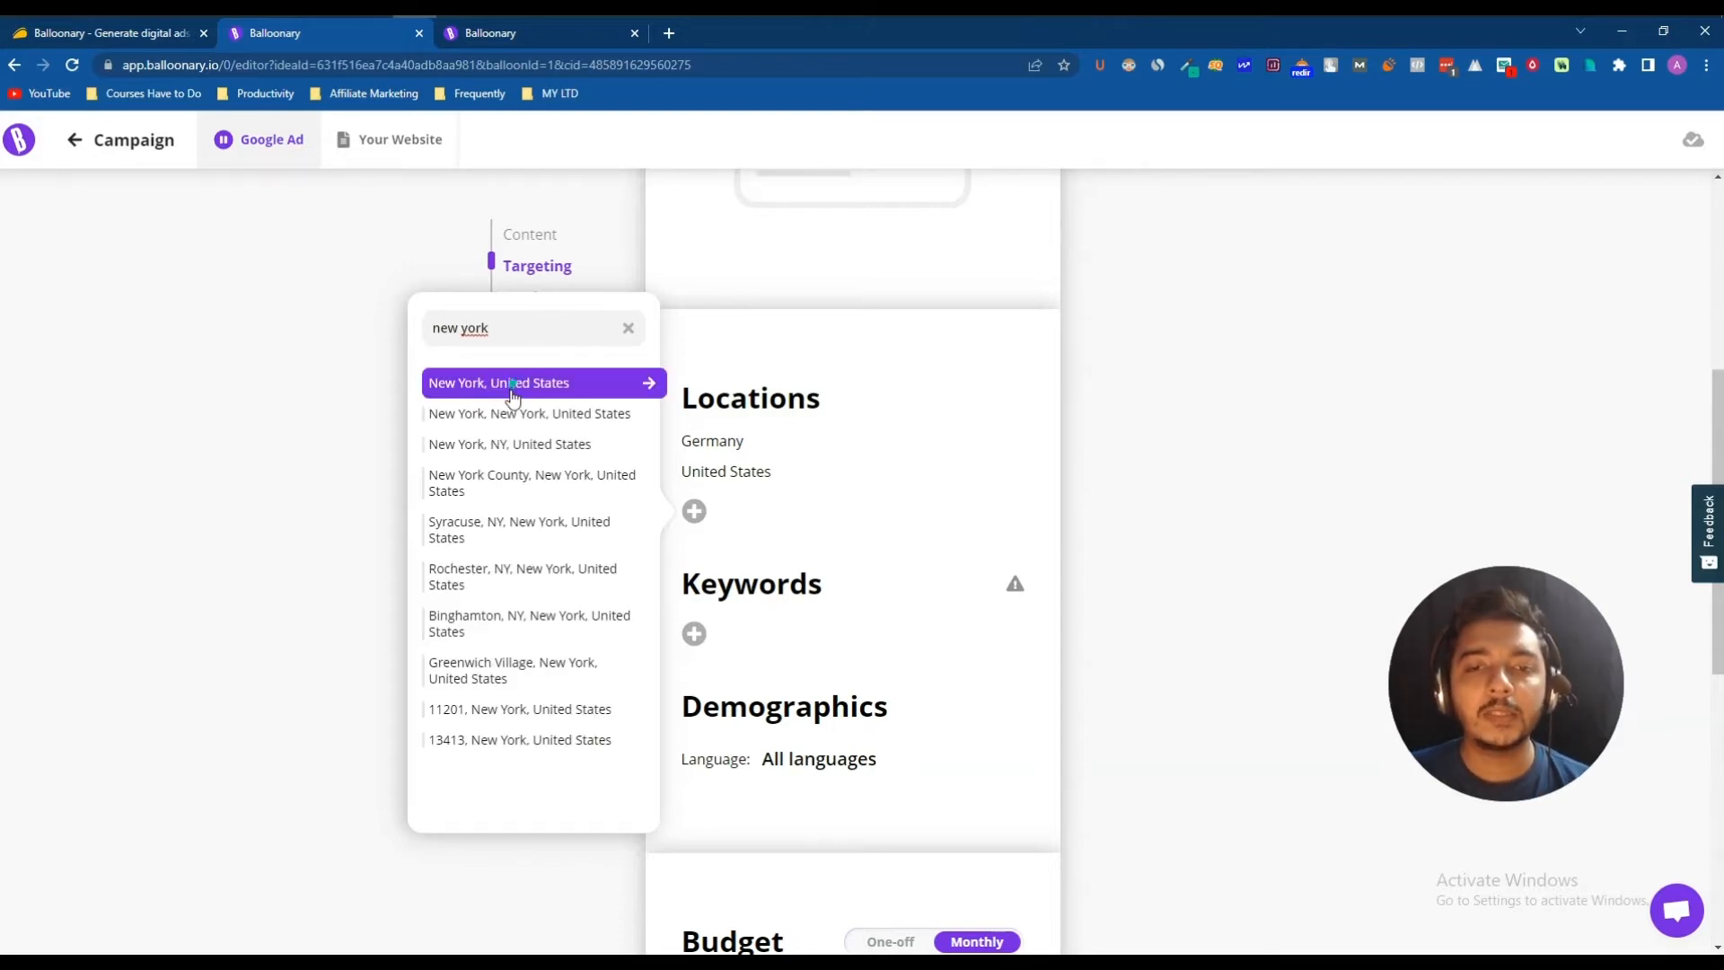
{"action": "left_click", "coordinate": [512, 384]}
{"action": "left_click", "coordinate": [509, 446]}
{"action": "left_click", "coordinate": [503, 485]}
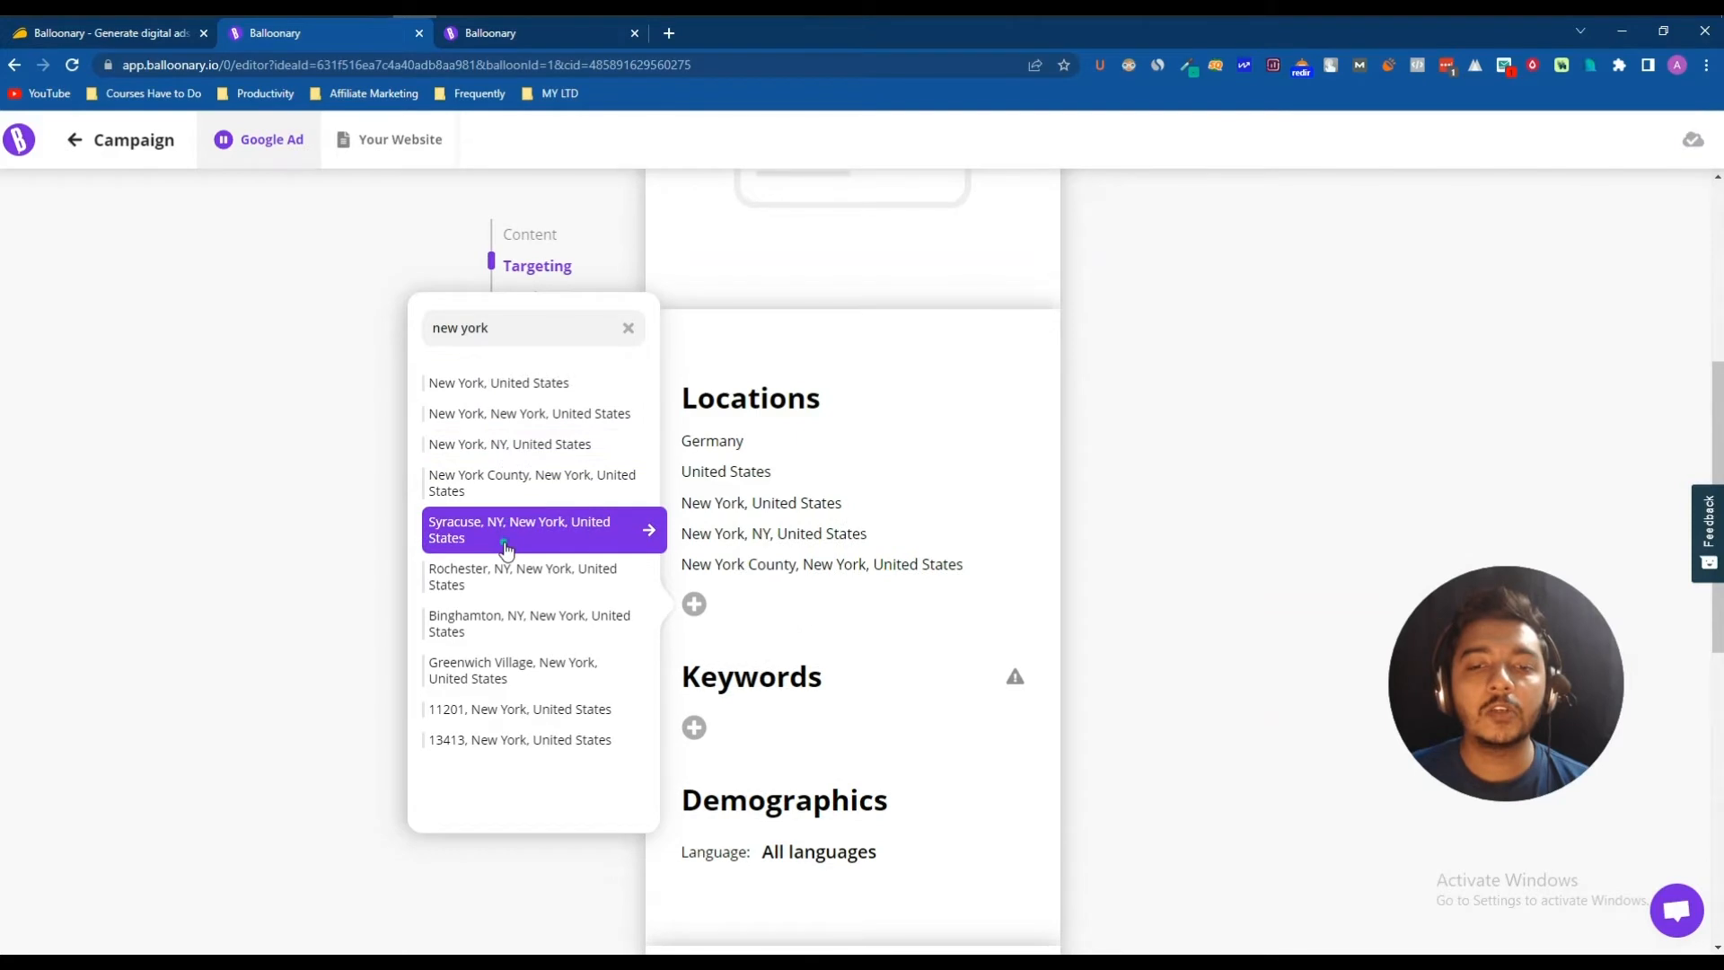
{"action": "left_click", "coordinate": [504, 535]}
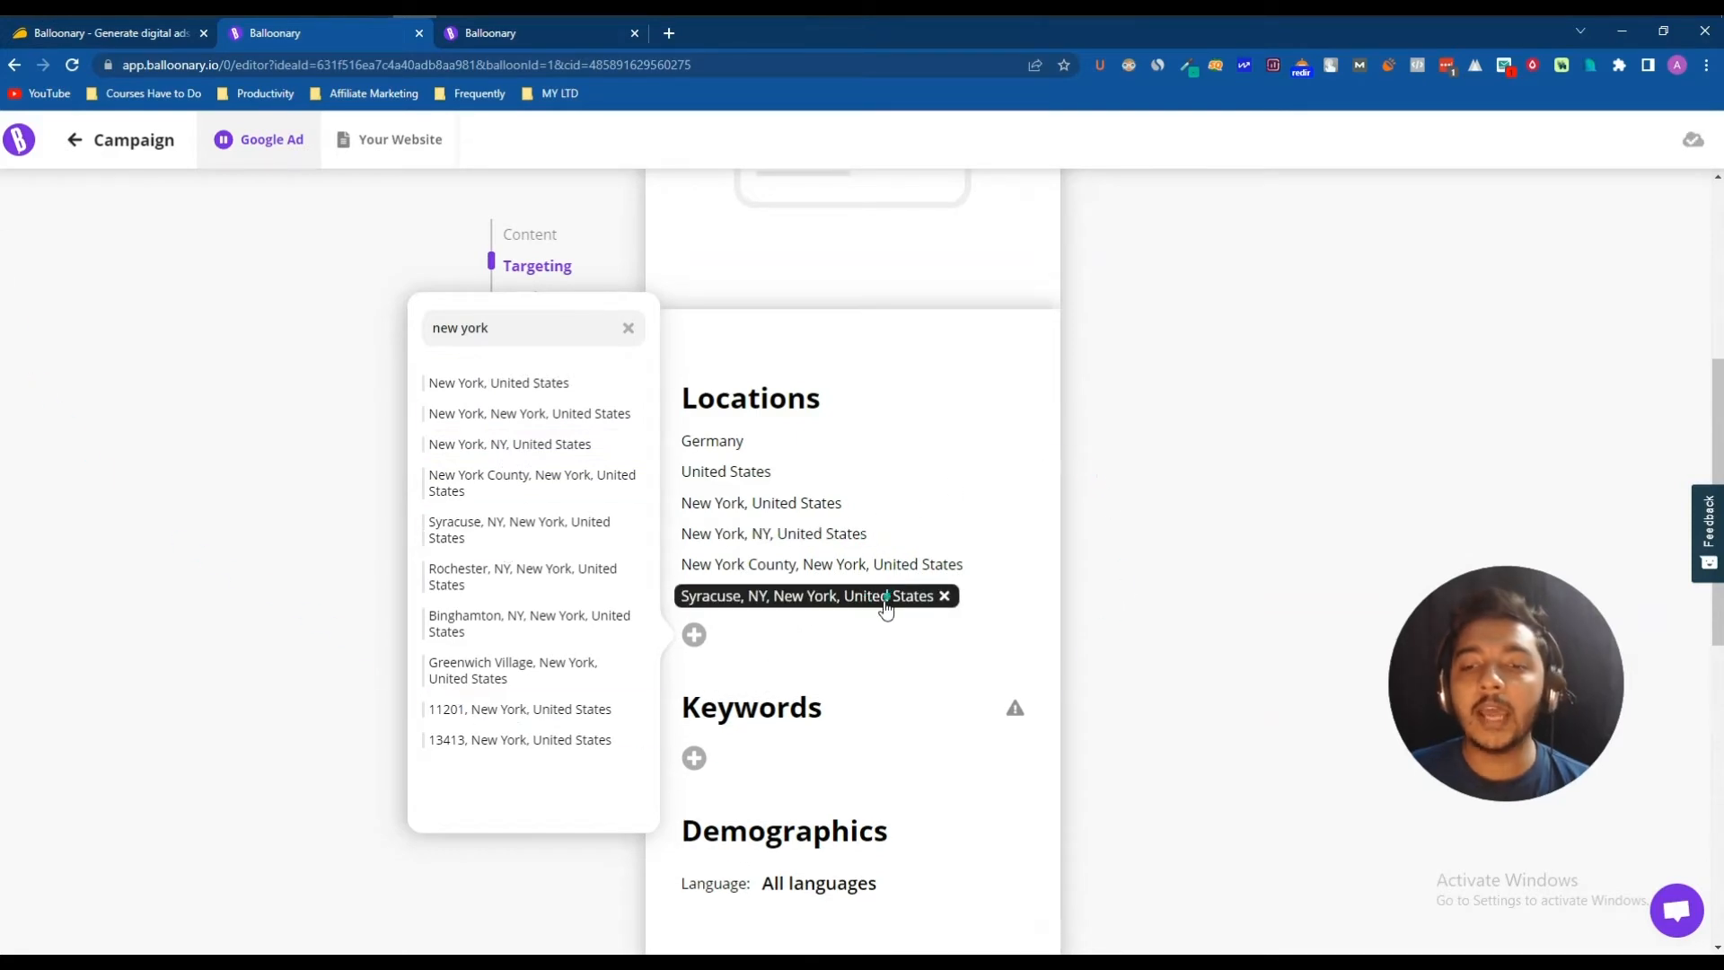
{"action": "left_click", "coordinate": [828, 633]}
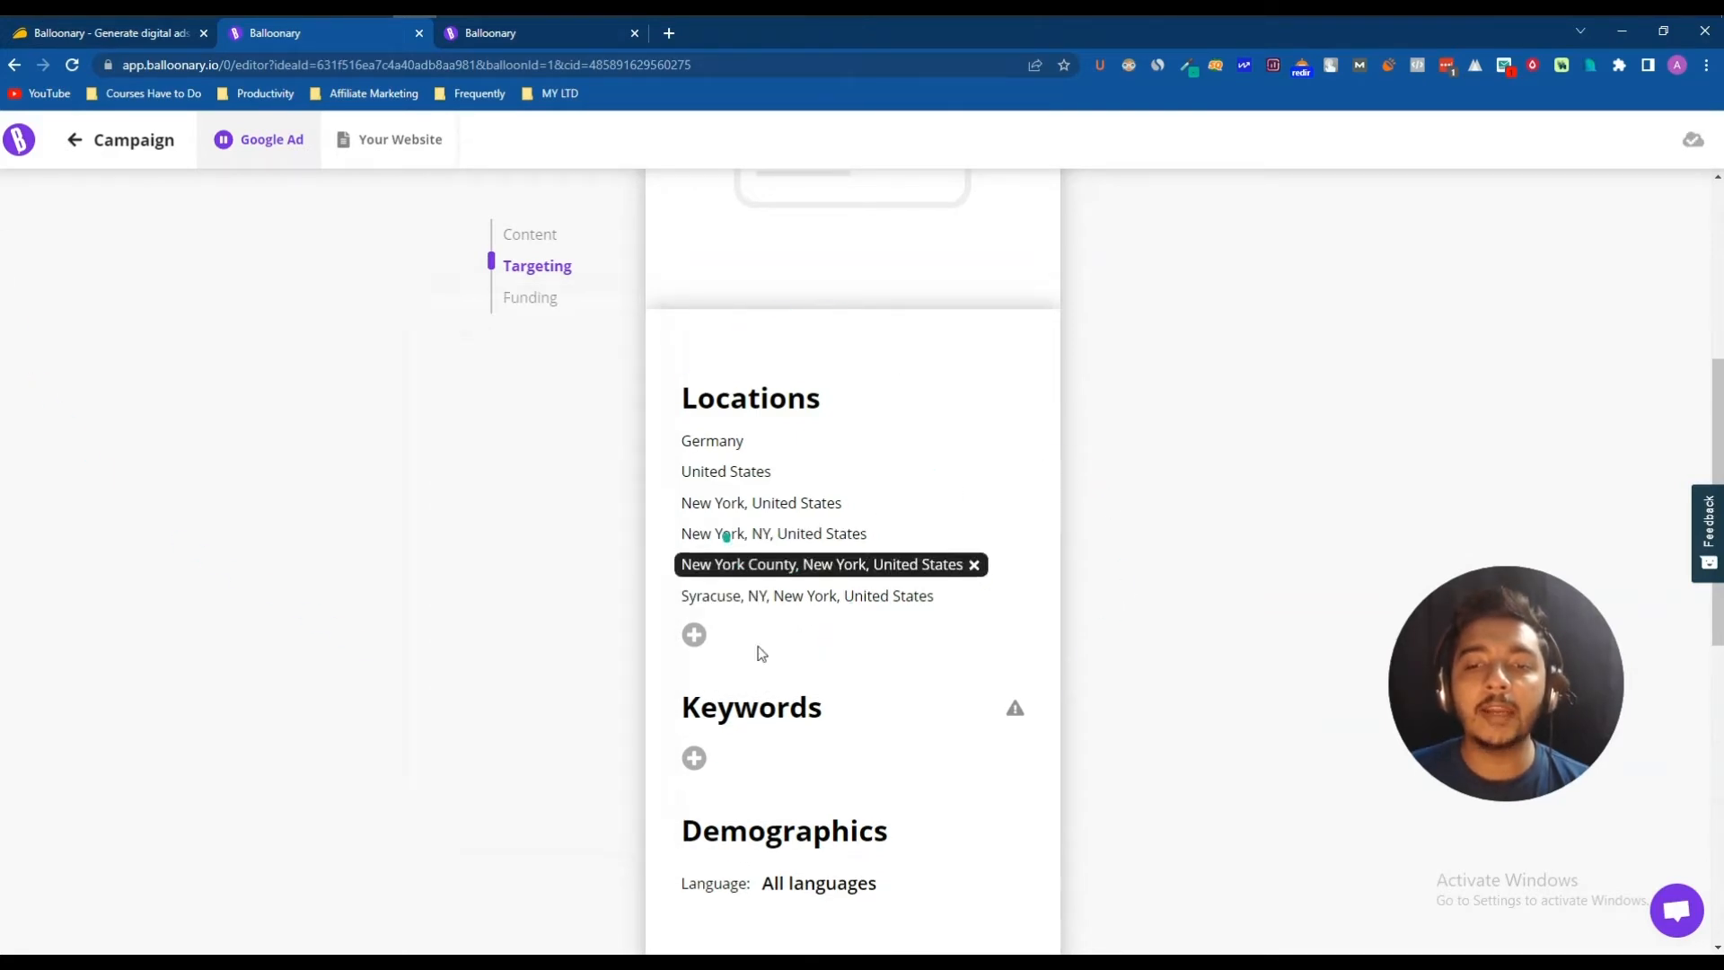
Add the suggested keywords space travel, space tourism, space flight, space station, space agency and space exploration.
{"action": "left_click", "coordinate": [694, 759]}
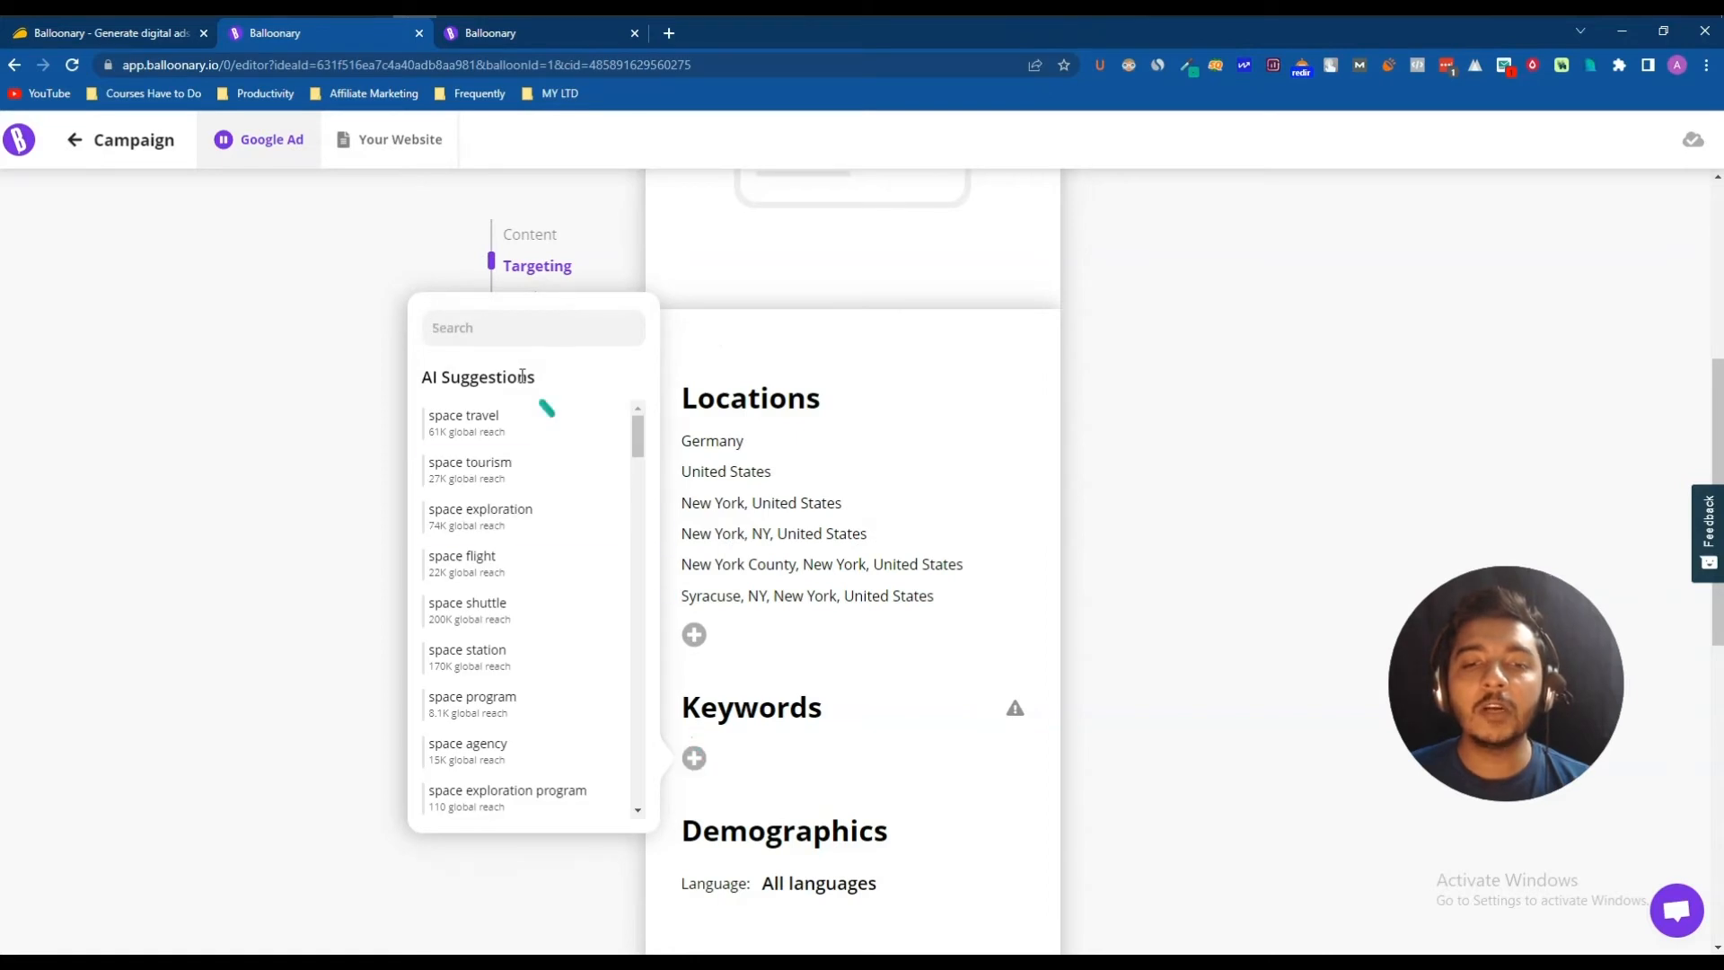
{"action": "left_click", "coordinate": [469, 434]}
{"action": "left_click", "coordinate": [482, 483]}
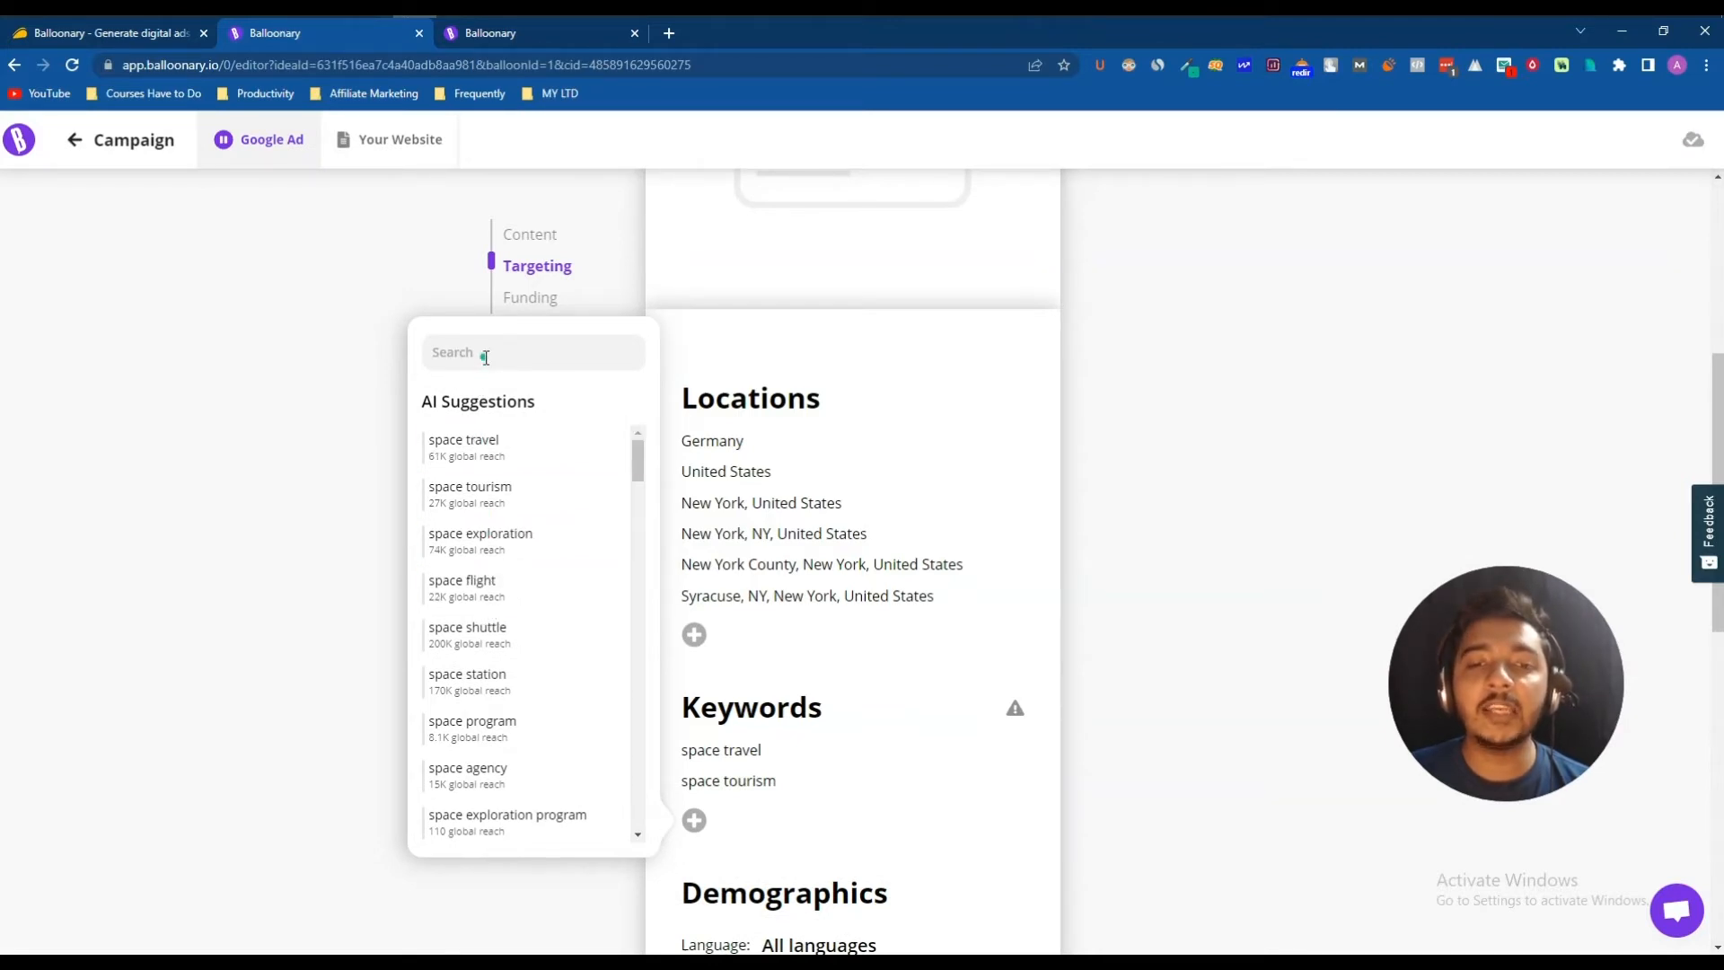
{"action": "left_click", "coordinate": [470, 591]}
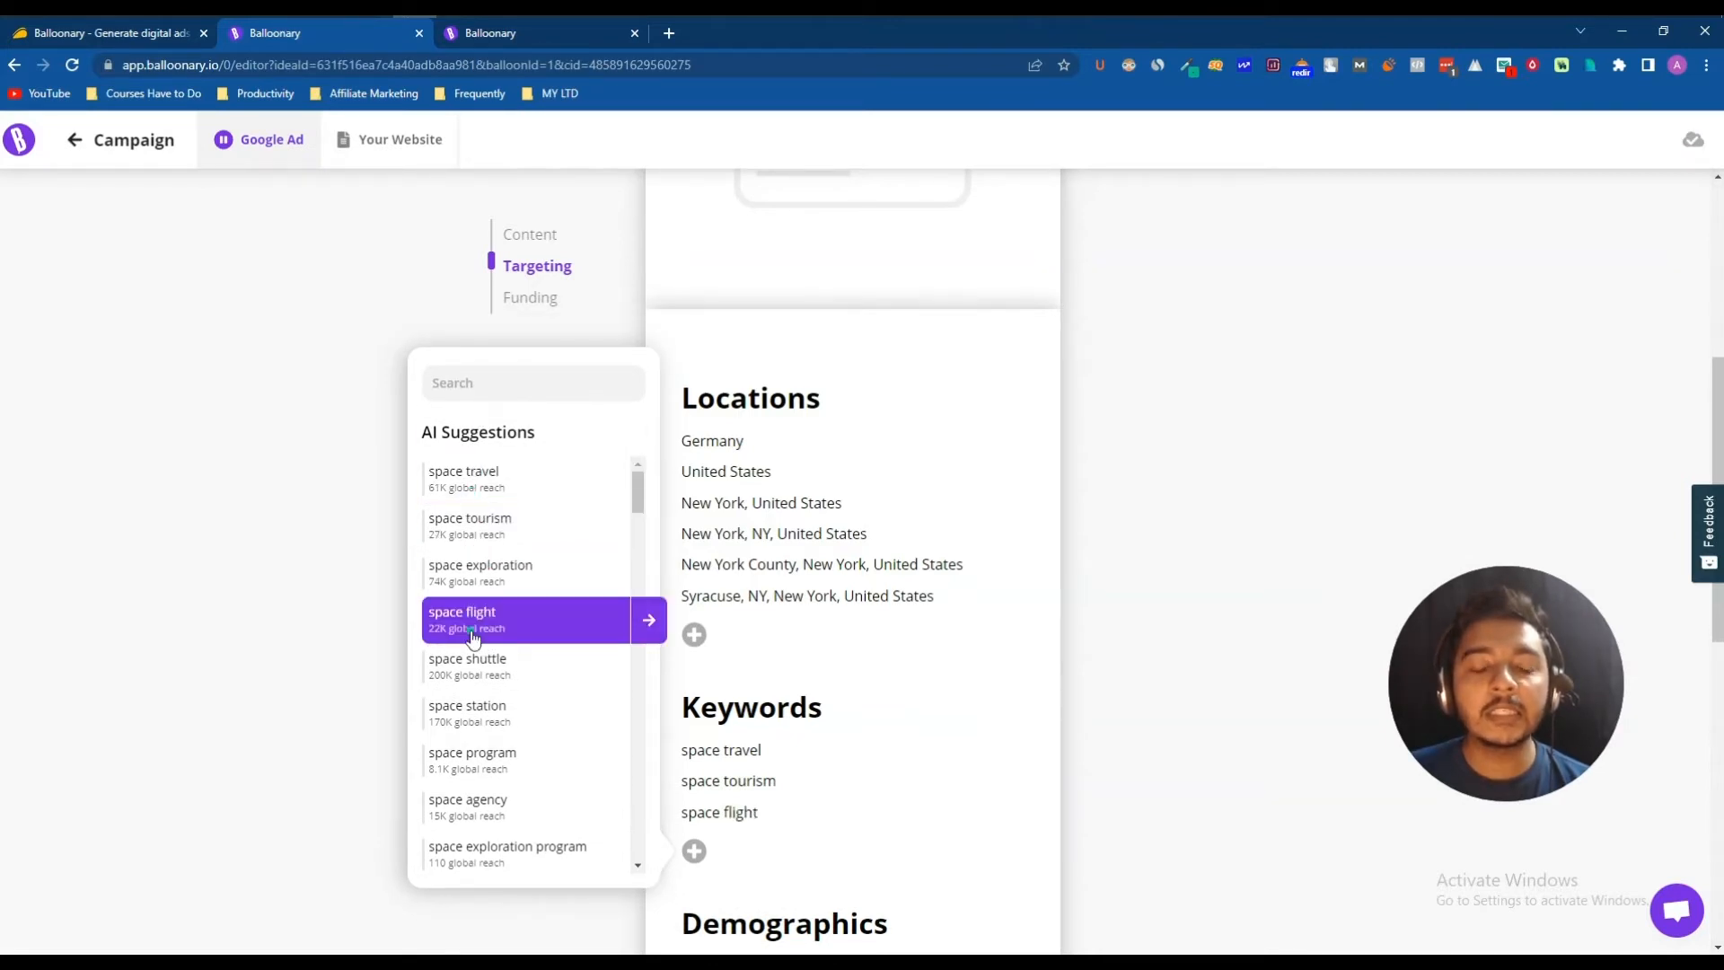
{"action": "left_click", "coordinate": [465, 721]}
{"action": "scroll", "coordinate": [467, 745], "scroll_direction": "down", "scroll_amount": 1}
{"action": "left_click", "coordinate": [471, 763]}
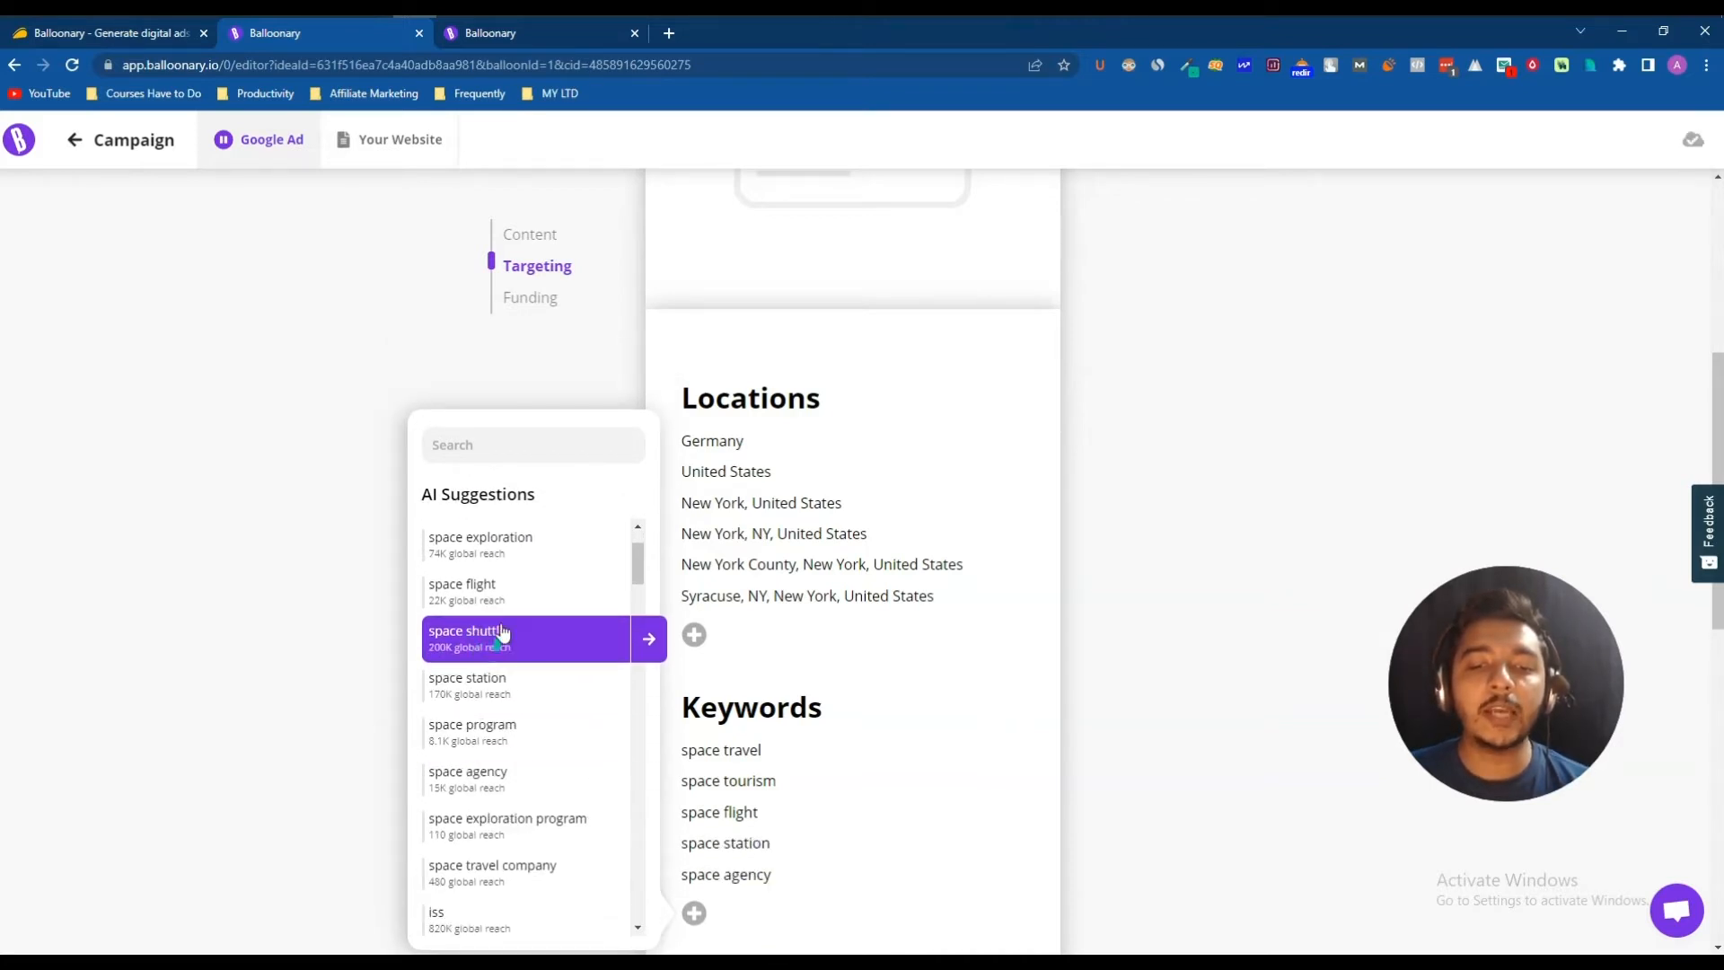
{"action": "left_click", "coordinate": [516, 566]}
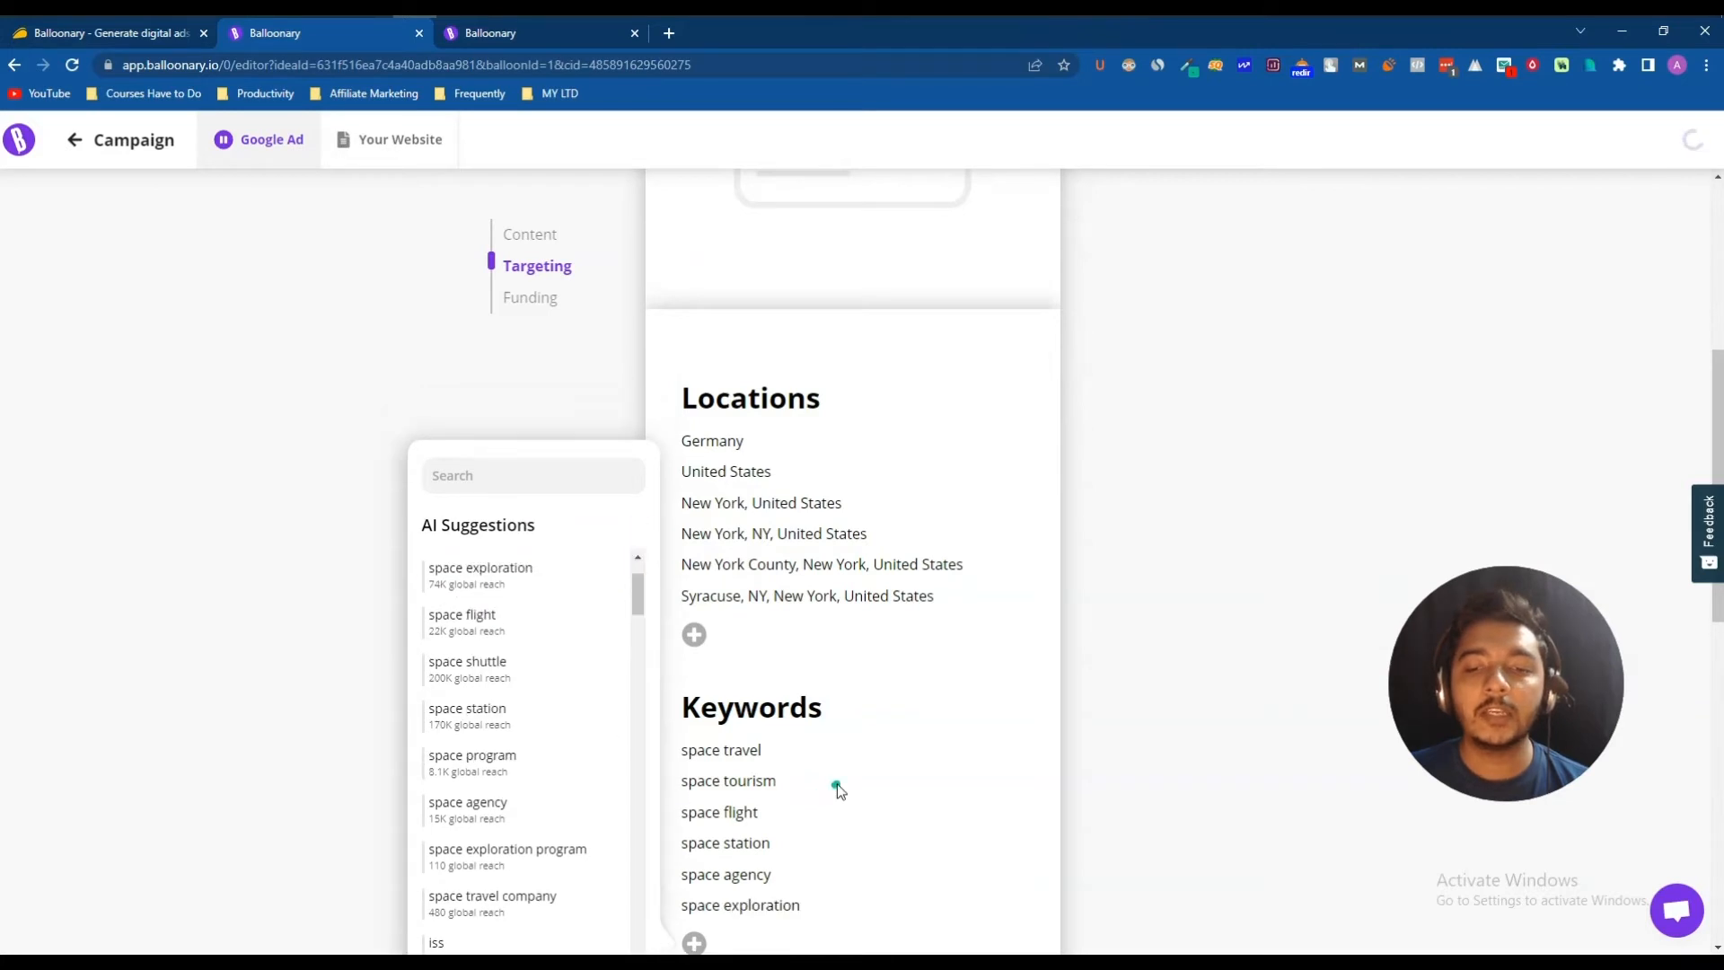
Search the keywords for "space travel agency" and add "space exploration companies".
{"action": "scroll", "coordinate": [635, 730], "scroll_direction": "down", "scroll_amount": 2}
{"action": "left_click", "coordinate": [511, 320]}
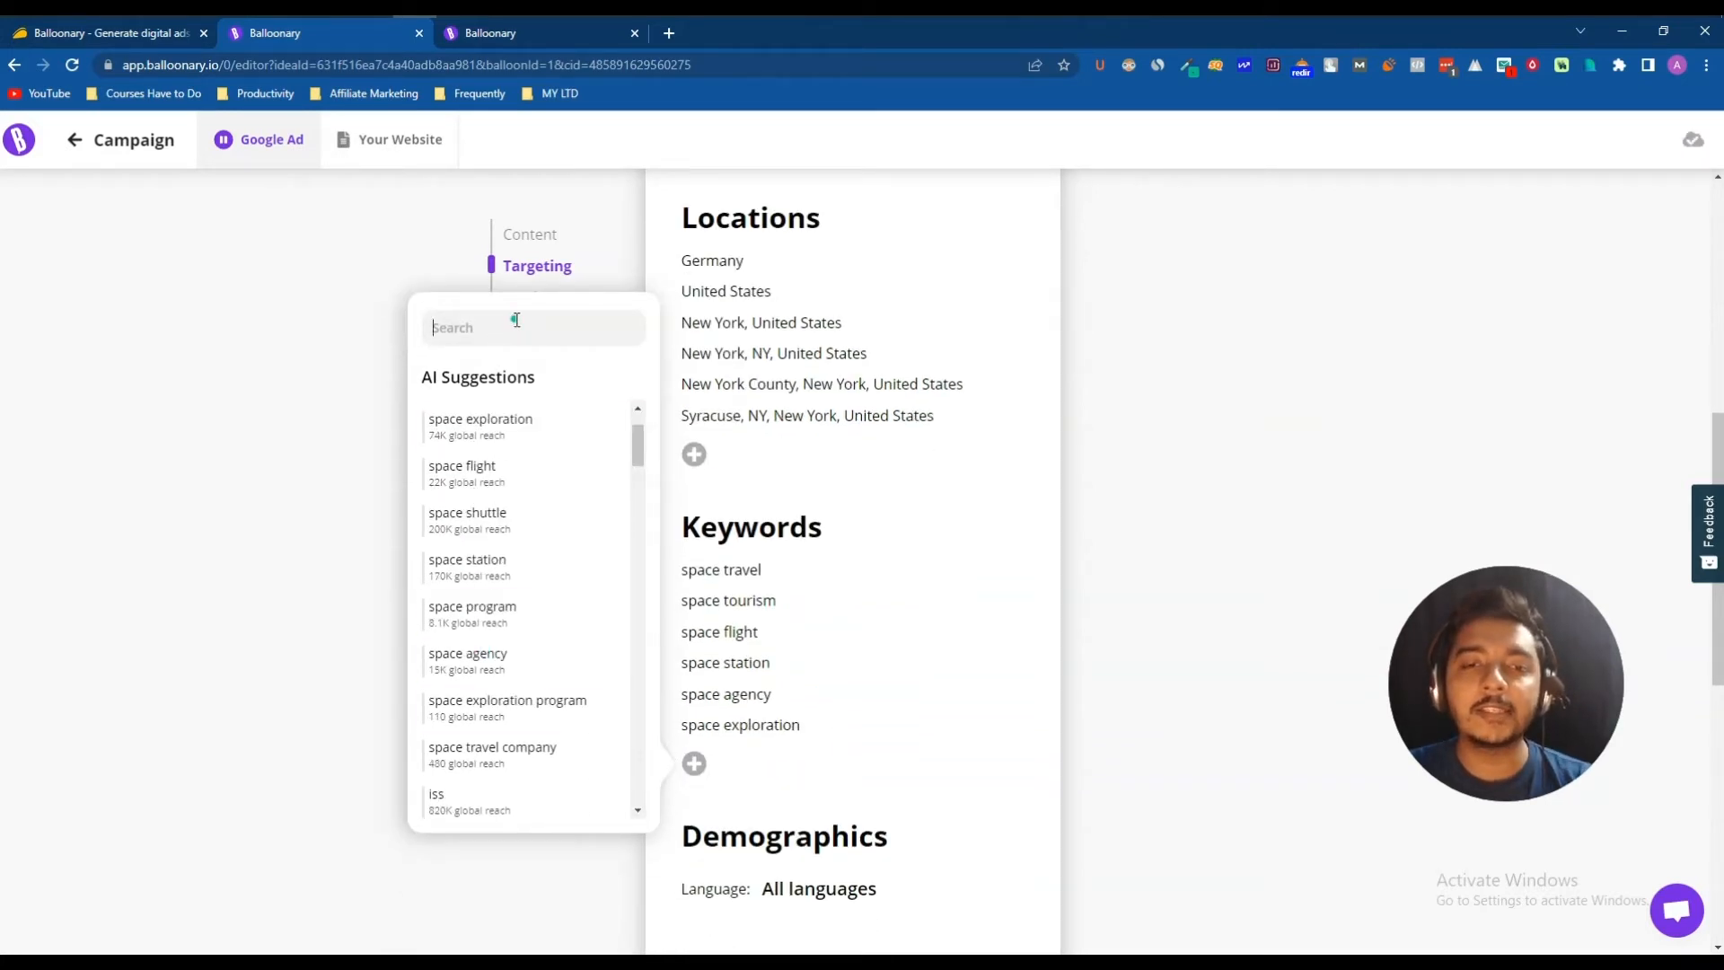
{"action": "type", "text": "space tre"}
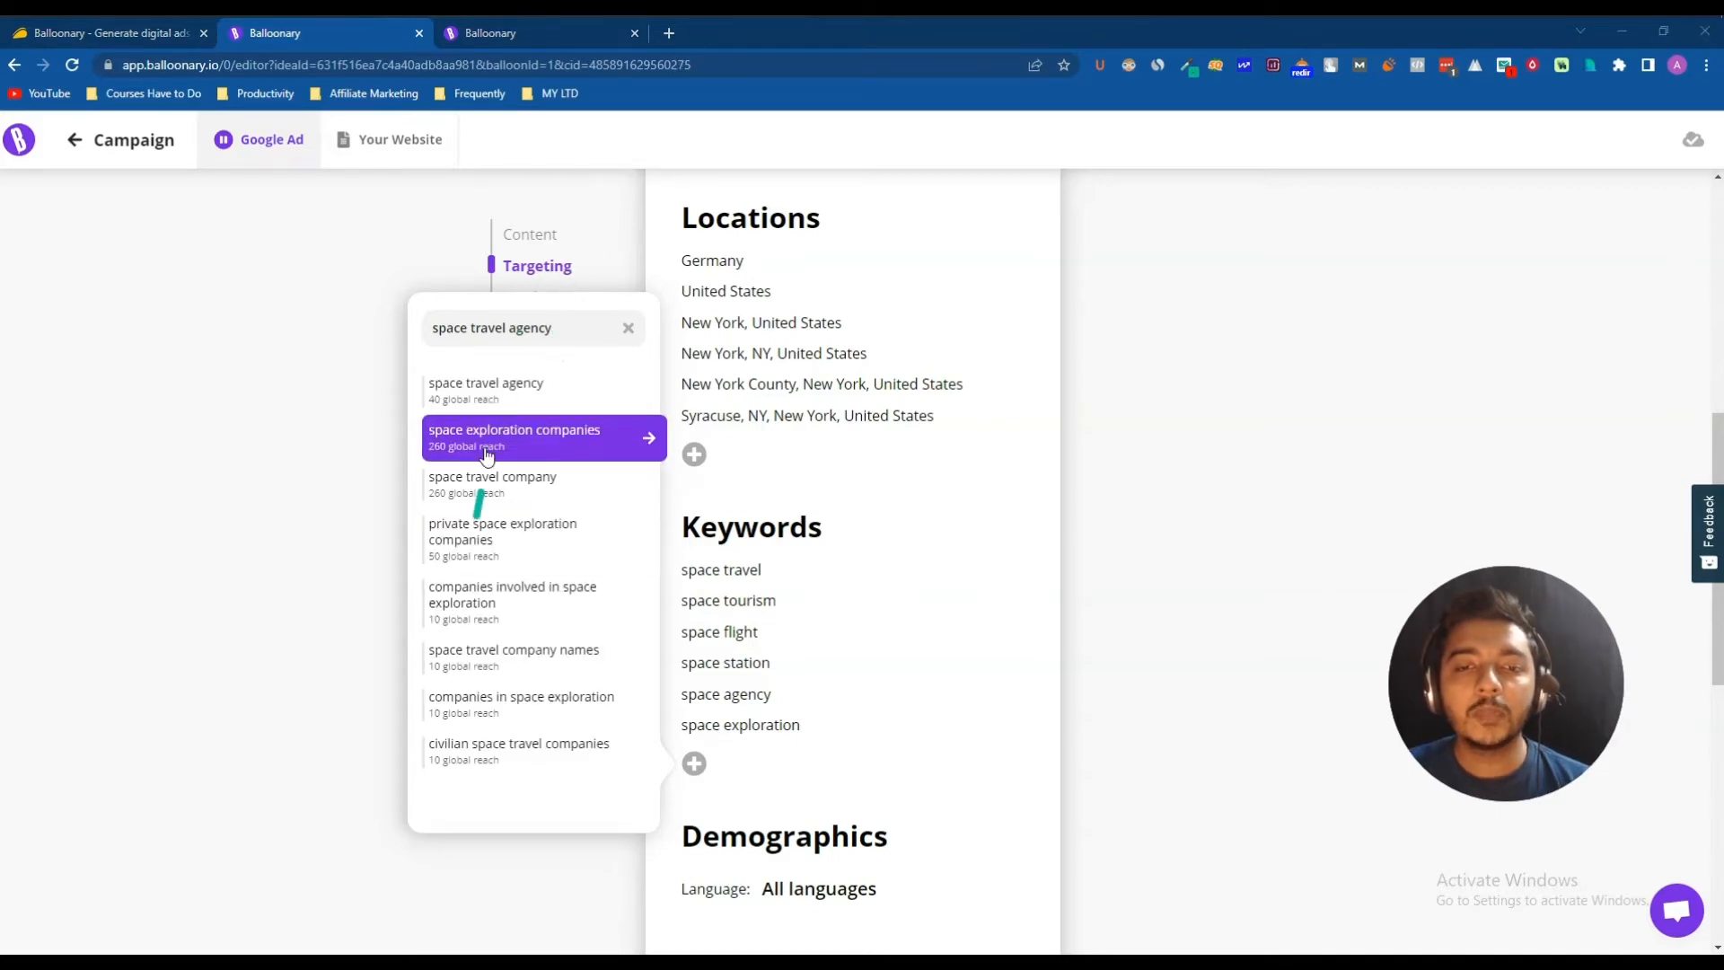
{"action": "left_click", "coordinate": [485, 449]}
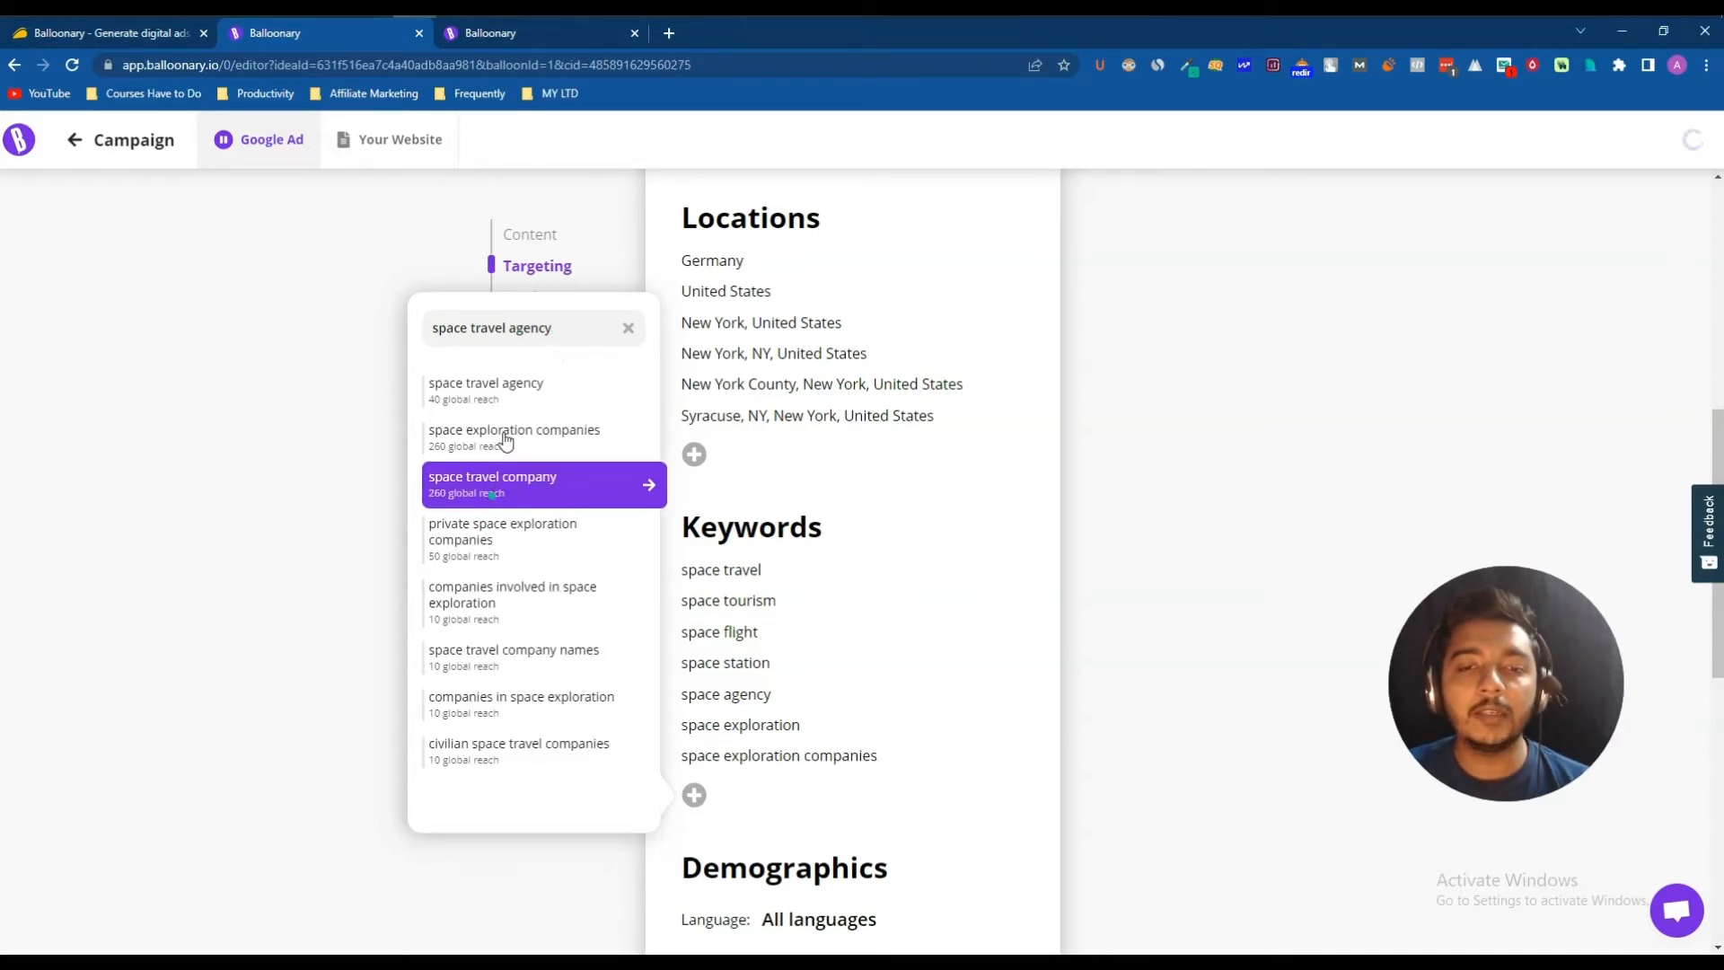
Search the keywords for "spacex" and add starlink, spacex, starship, starlink internet and space x launch.
{"action": "double_click", "coordinate": [542, 327]}
{"action": "key", "text": "ctrl+a"}
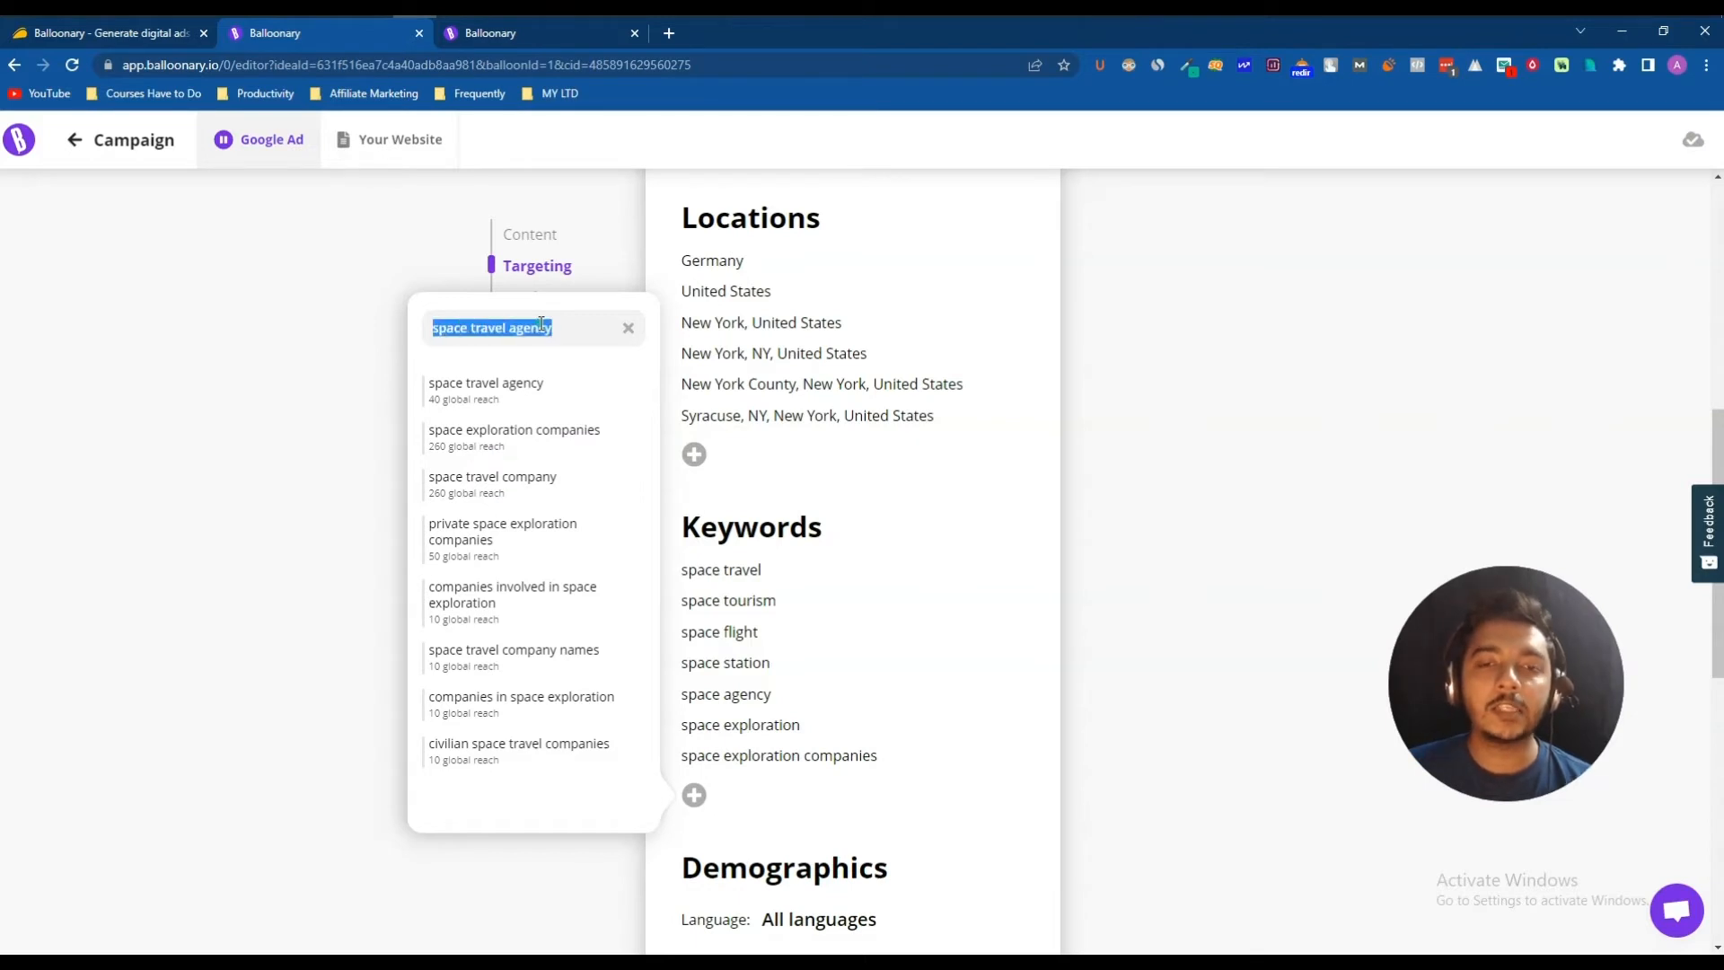
{"action": "type", "text": "spacex"}
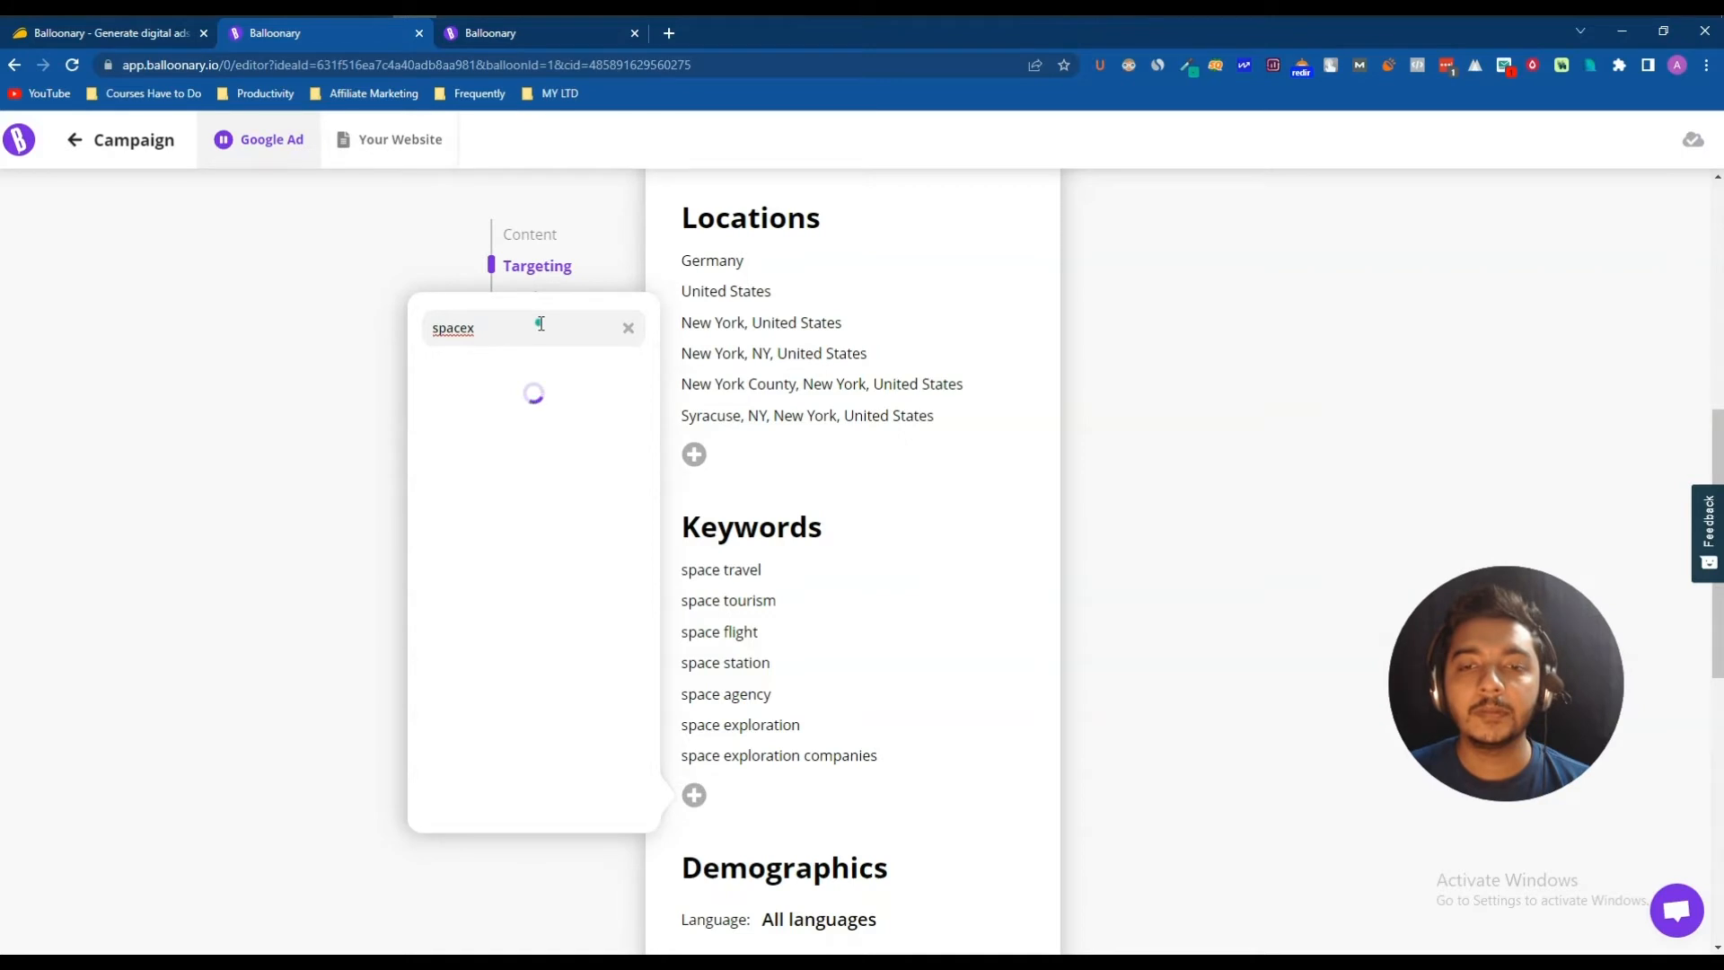
{"action": "left_click", "coordinate": [525, 440]}
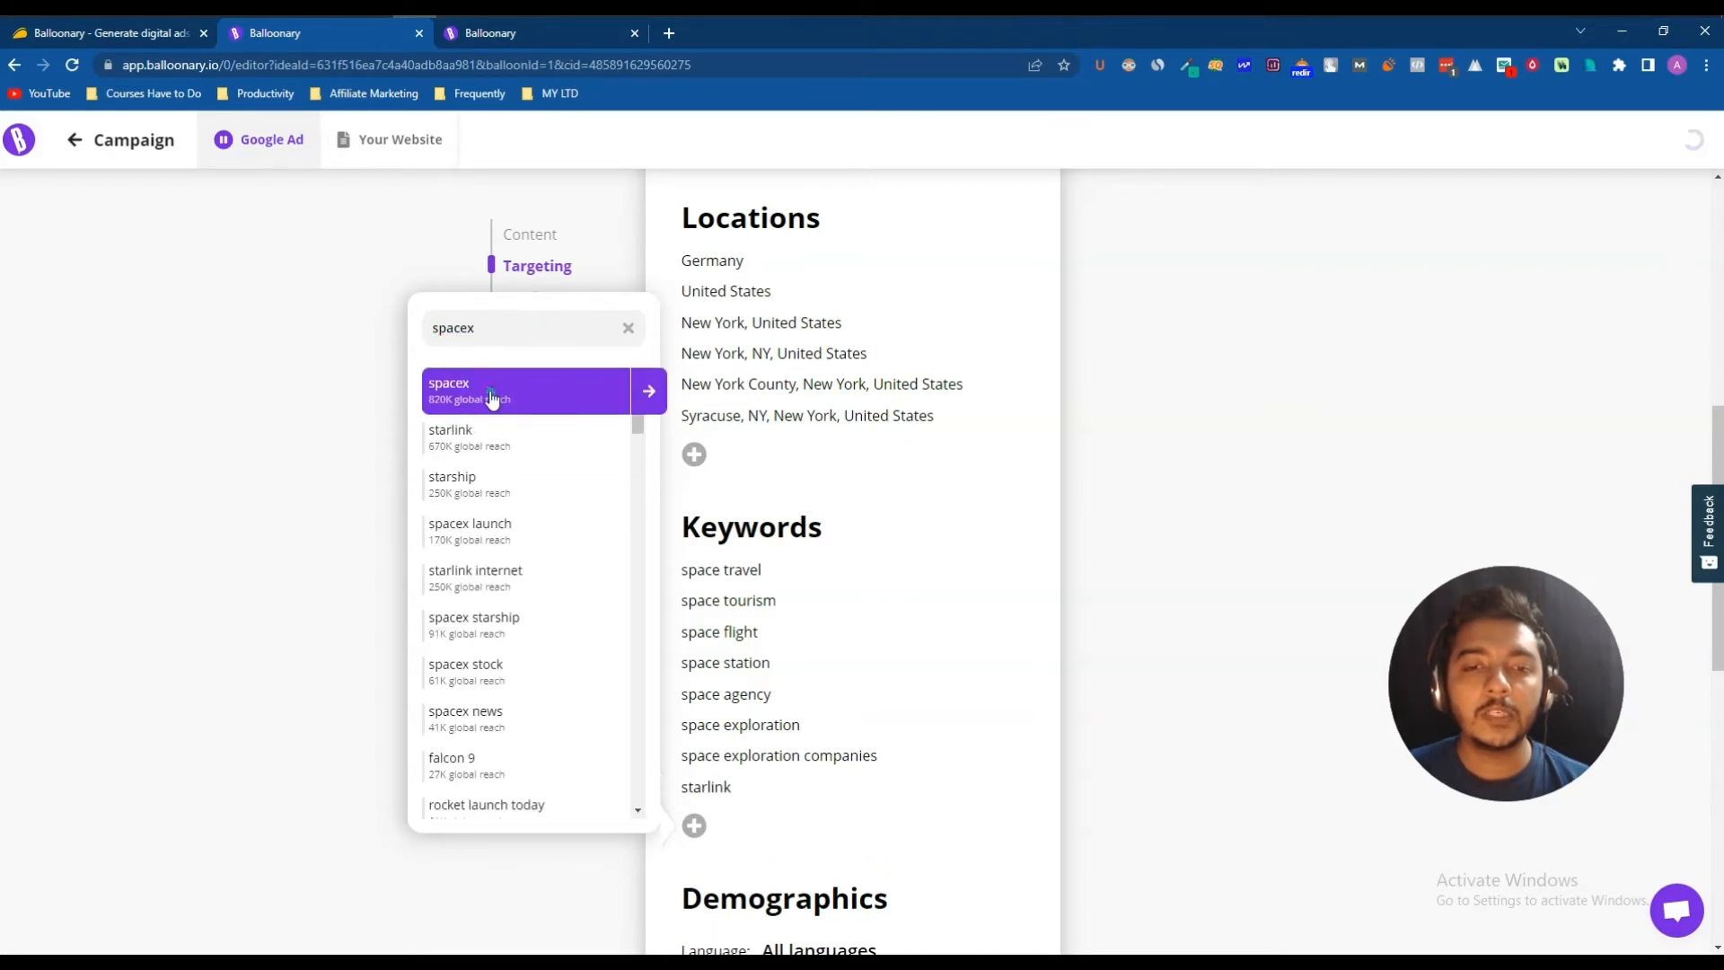
{"action": "left_click", "coordinate": [491, 397]}
{"action": "left_click", "coordinate": [485, 490]}
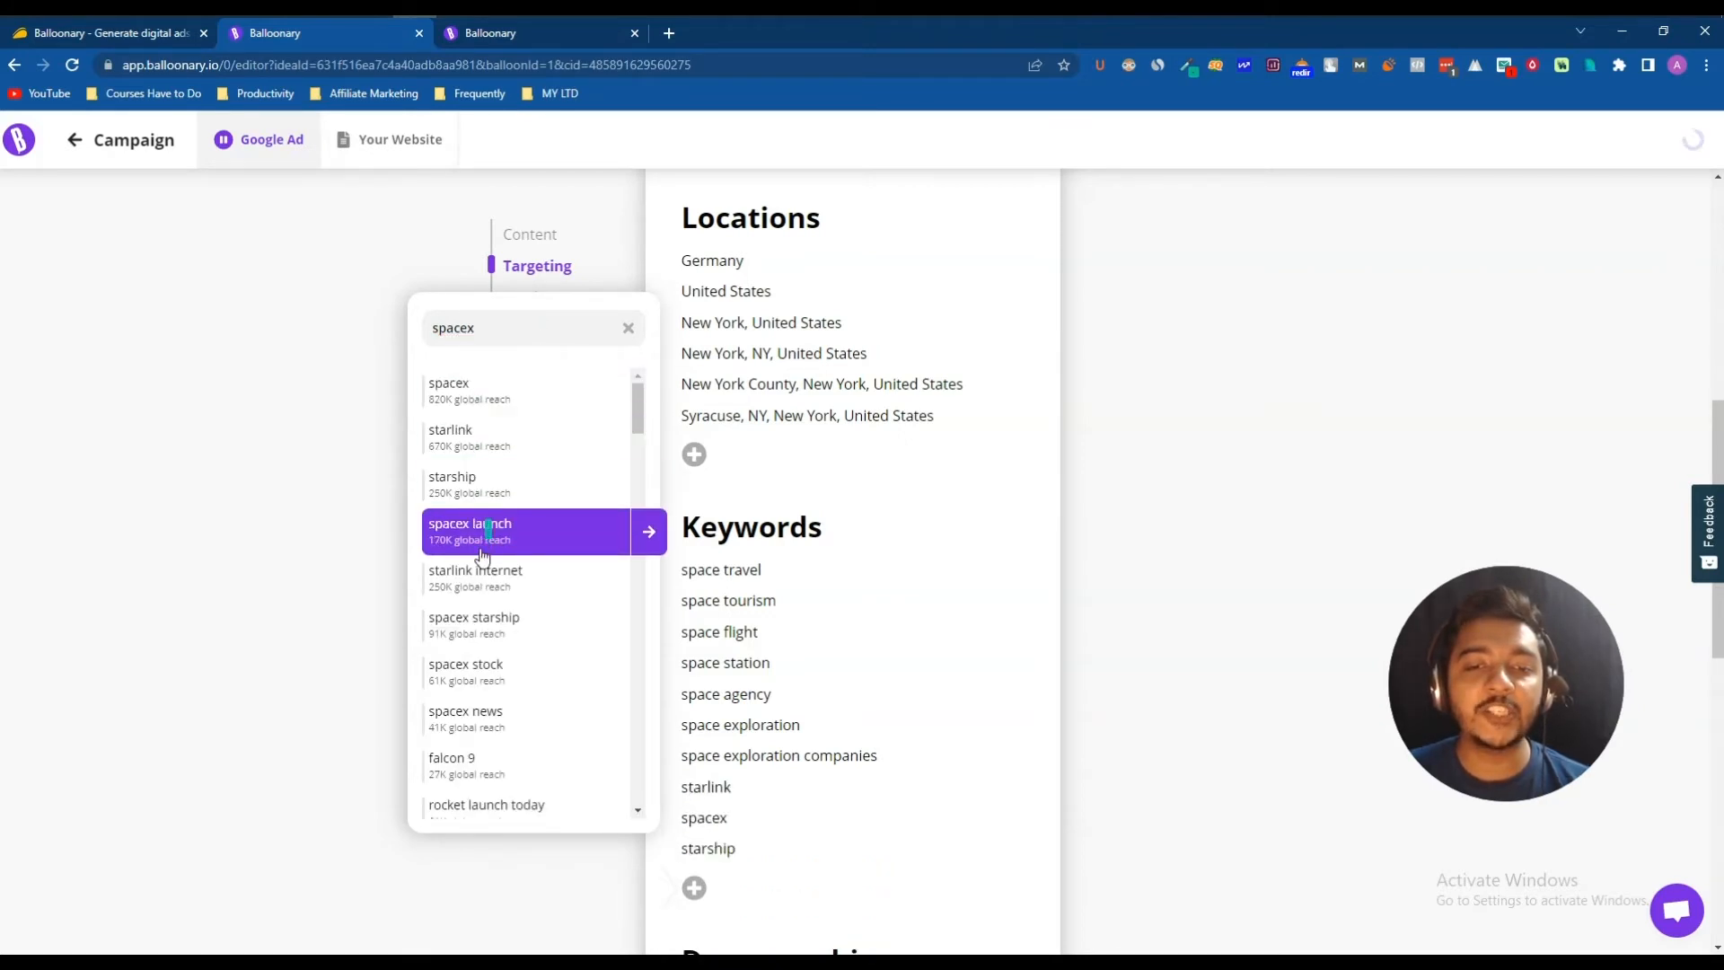
{"action": "left_click", "coordinate": [491, 593]}
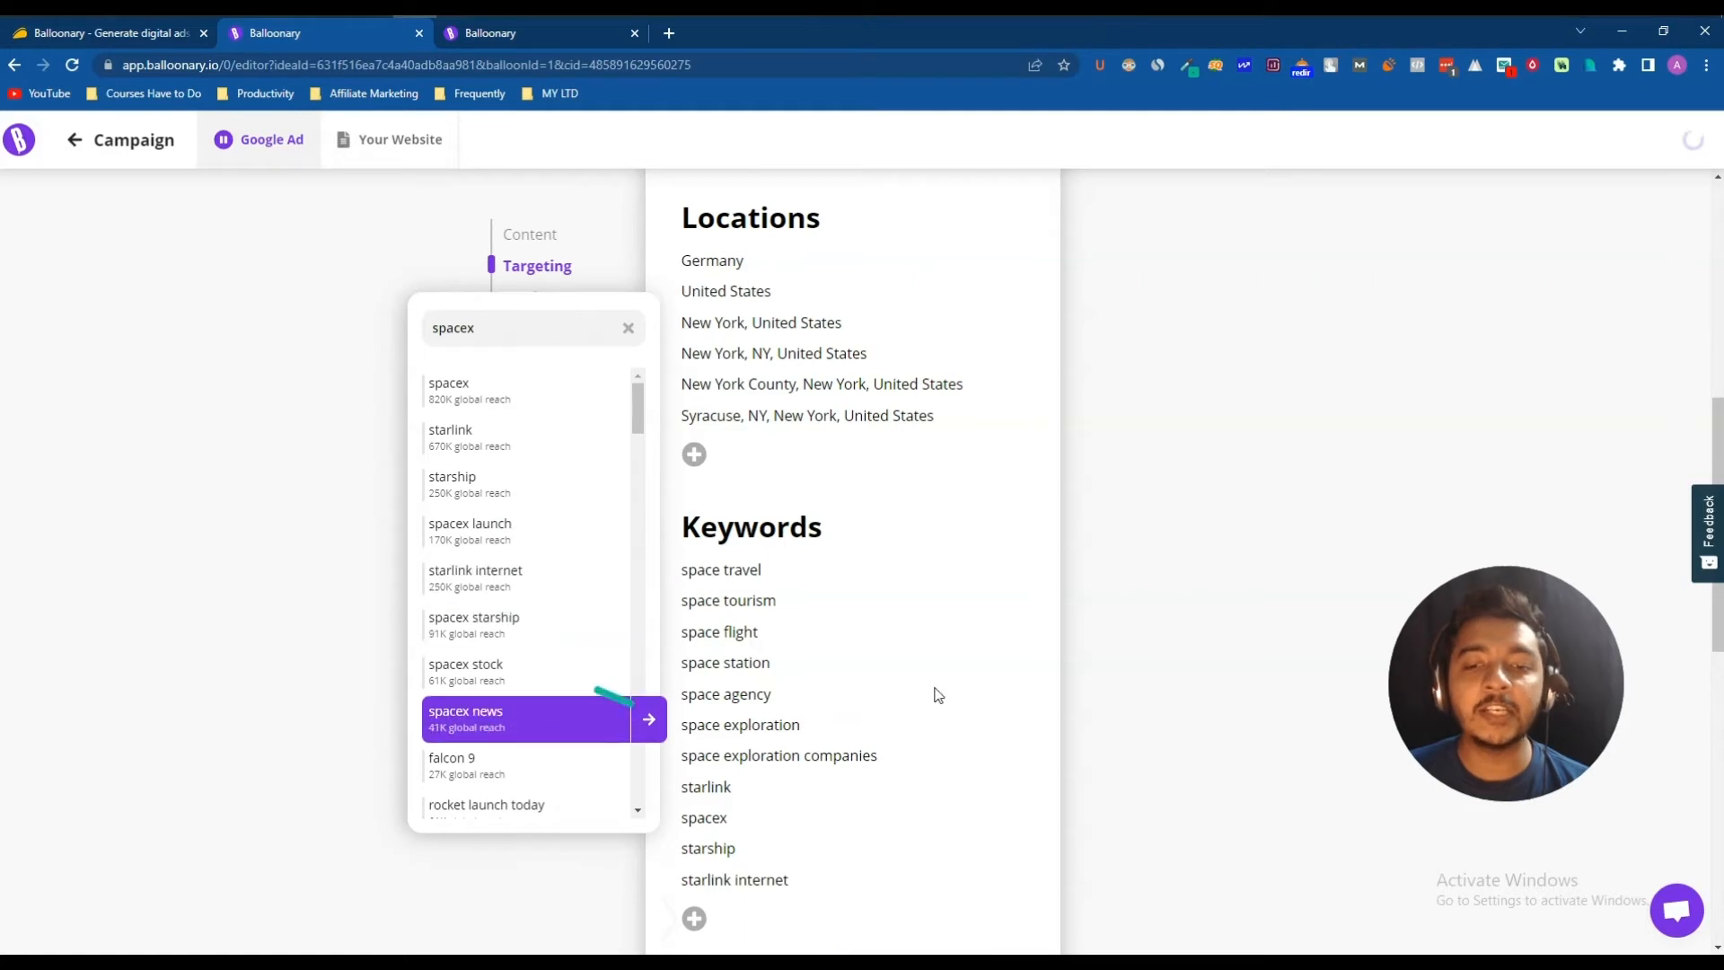
{"action": "scroll", "coordinate": [504, 647], "scroll_direction": "down", "scroll_amount": 3}
{"action": "scroll", "coordinate": [482, 709], "scroll_direction": "down", "scroll_amount": 4}
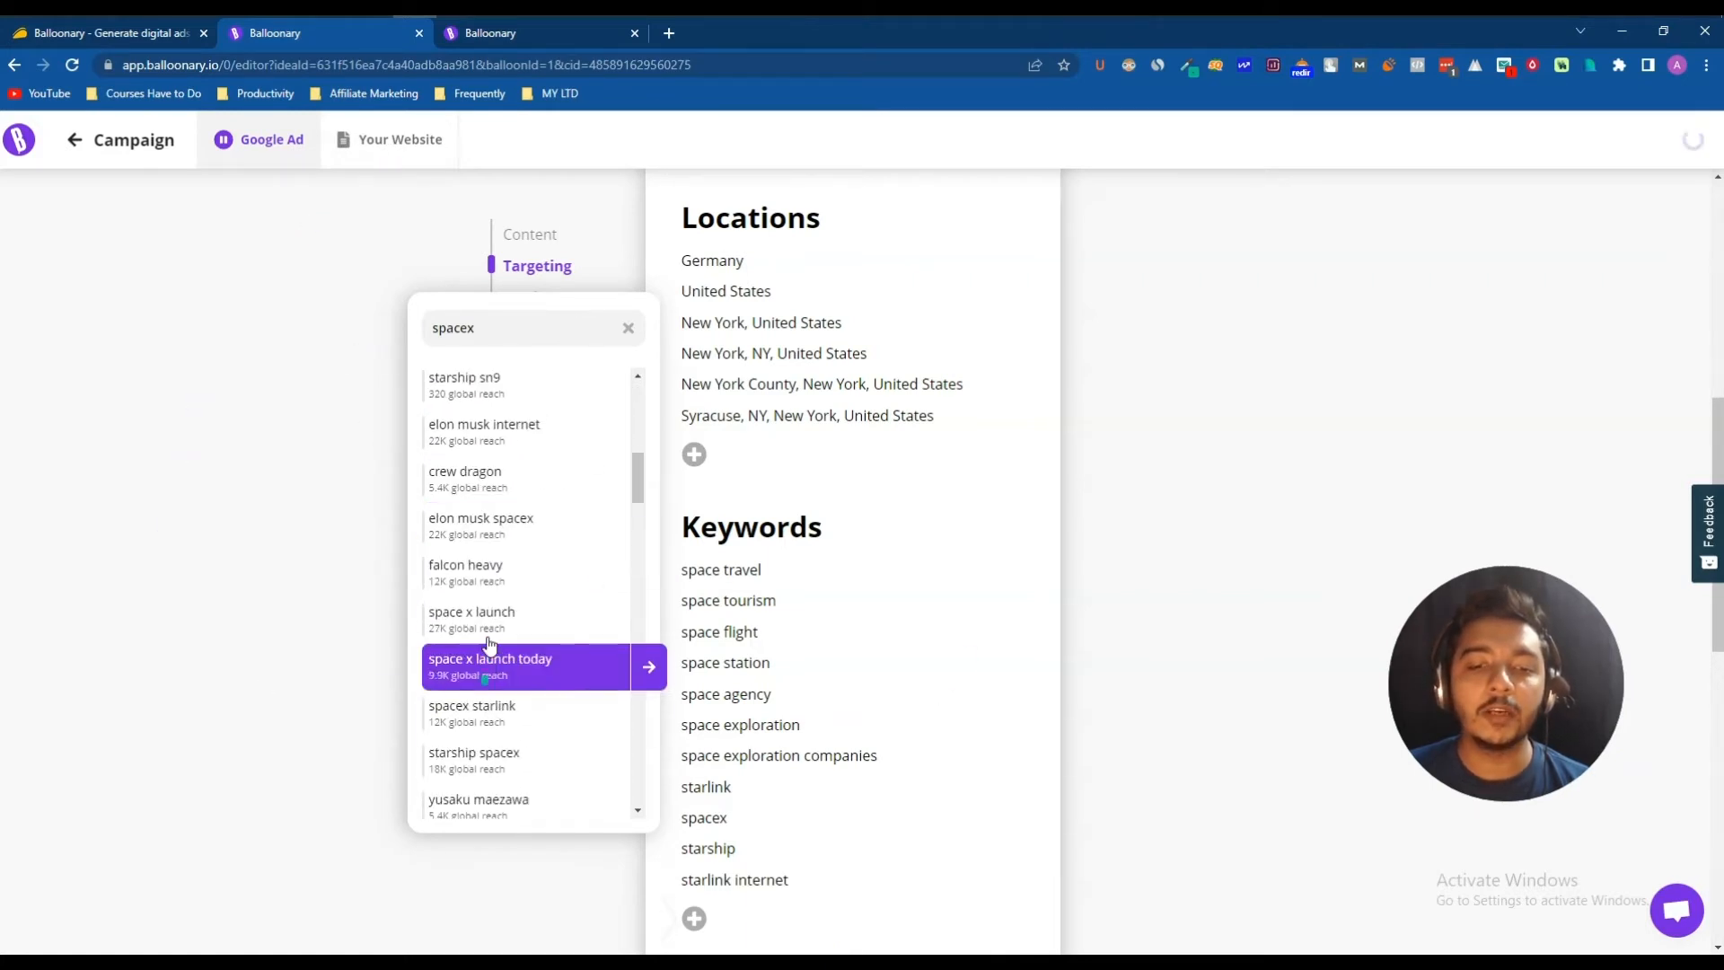
{"action": "left_click", "coordinate": [467, 618]}
{"action": "left_click", "coordinate": [893, 519]}
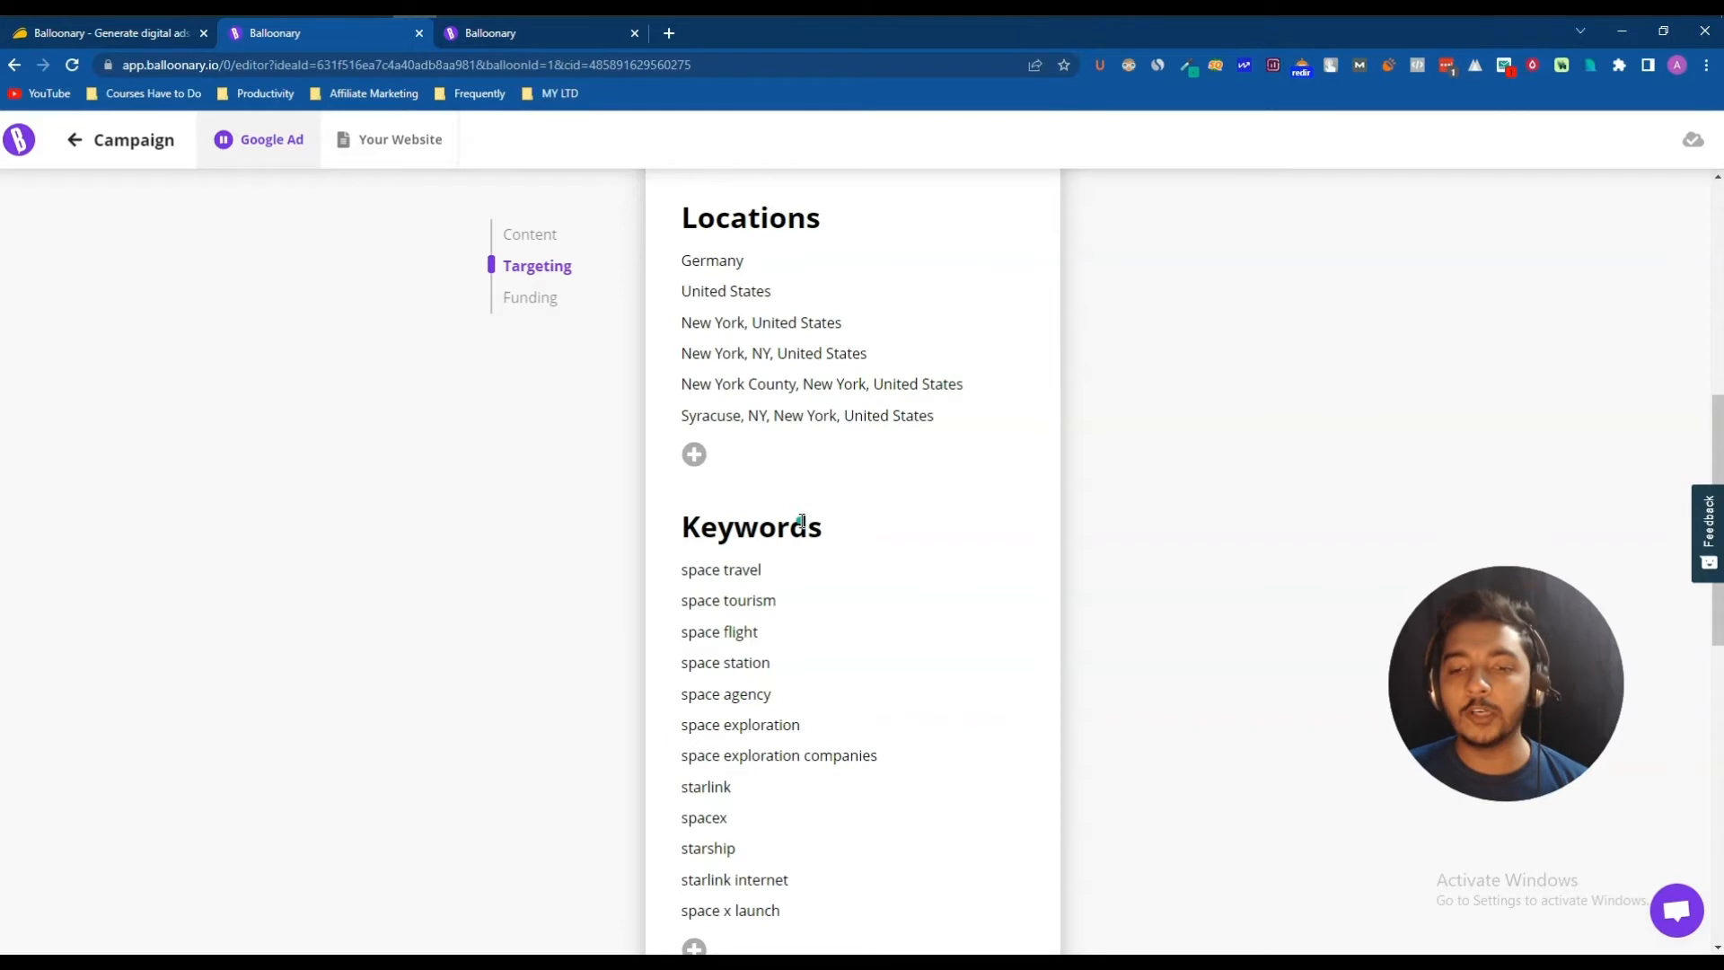
Set the demographics language of the ad to English.
{"action": "scroll", "coordinate": [802, 521], "scroll_direction": "down", "scroll_amount": 5}
{"action": "left_click", "coordinate": [838, 623]}
{"action": "scroll", "coordinate": [804, 745], "scroll_direction": "down", "scroll_amount": 3}
{"action": "scroll", "coordinate": [802, 754], "scroll_direction": "up", "scroll_amount": 3}
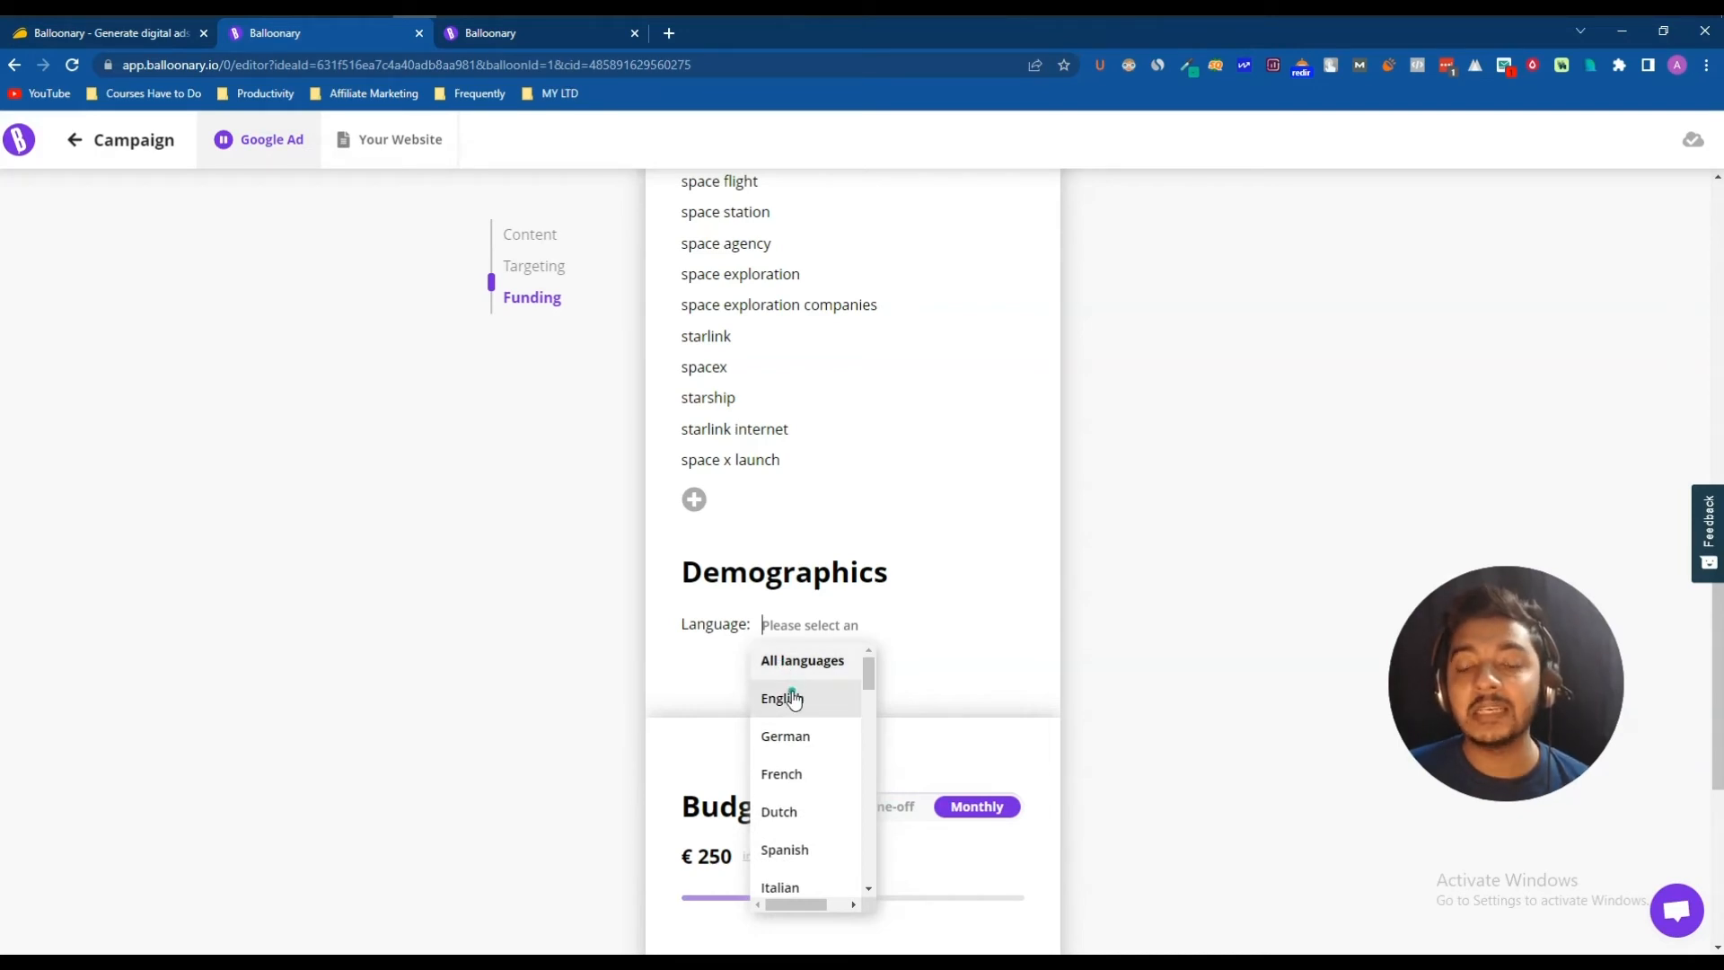
{"action": "left_click", "coordinate": [793, 701]}
Switch the budget to one-off and raise it to €380.
{"action": "scroll", "coordinate": [828, 660], "scroll_direction": "down", "scroll_amount": 3}
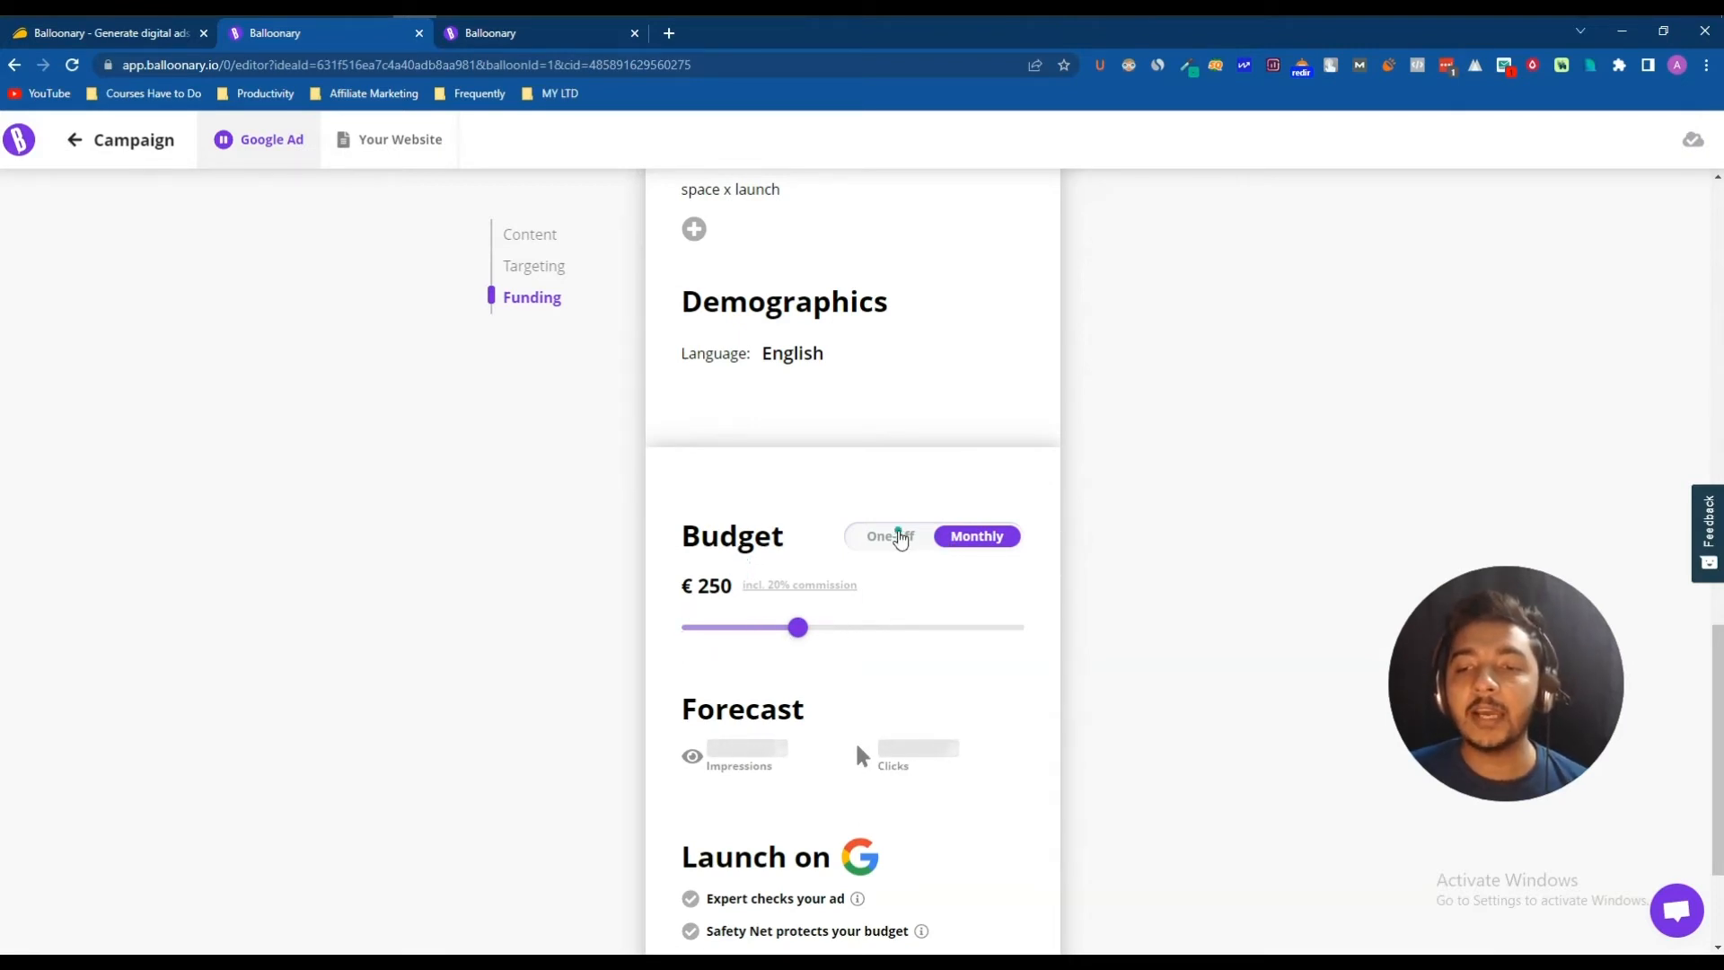
{"action": "left_click", "coordinate": [899, 536]}
{"action": "left_click", "coordinate": [974, 541]}
{"action": "scroll", "coordinate": [822, 638], "scroll_direction": "down", "scroll_amount": 16}
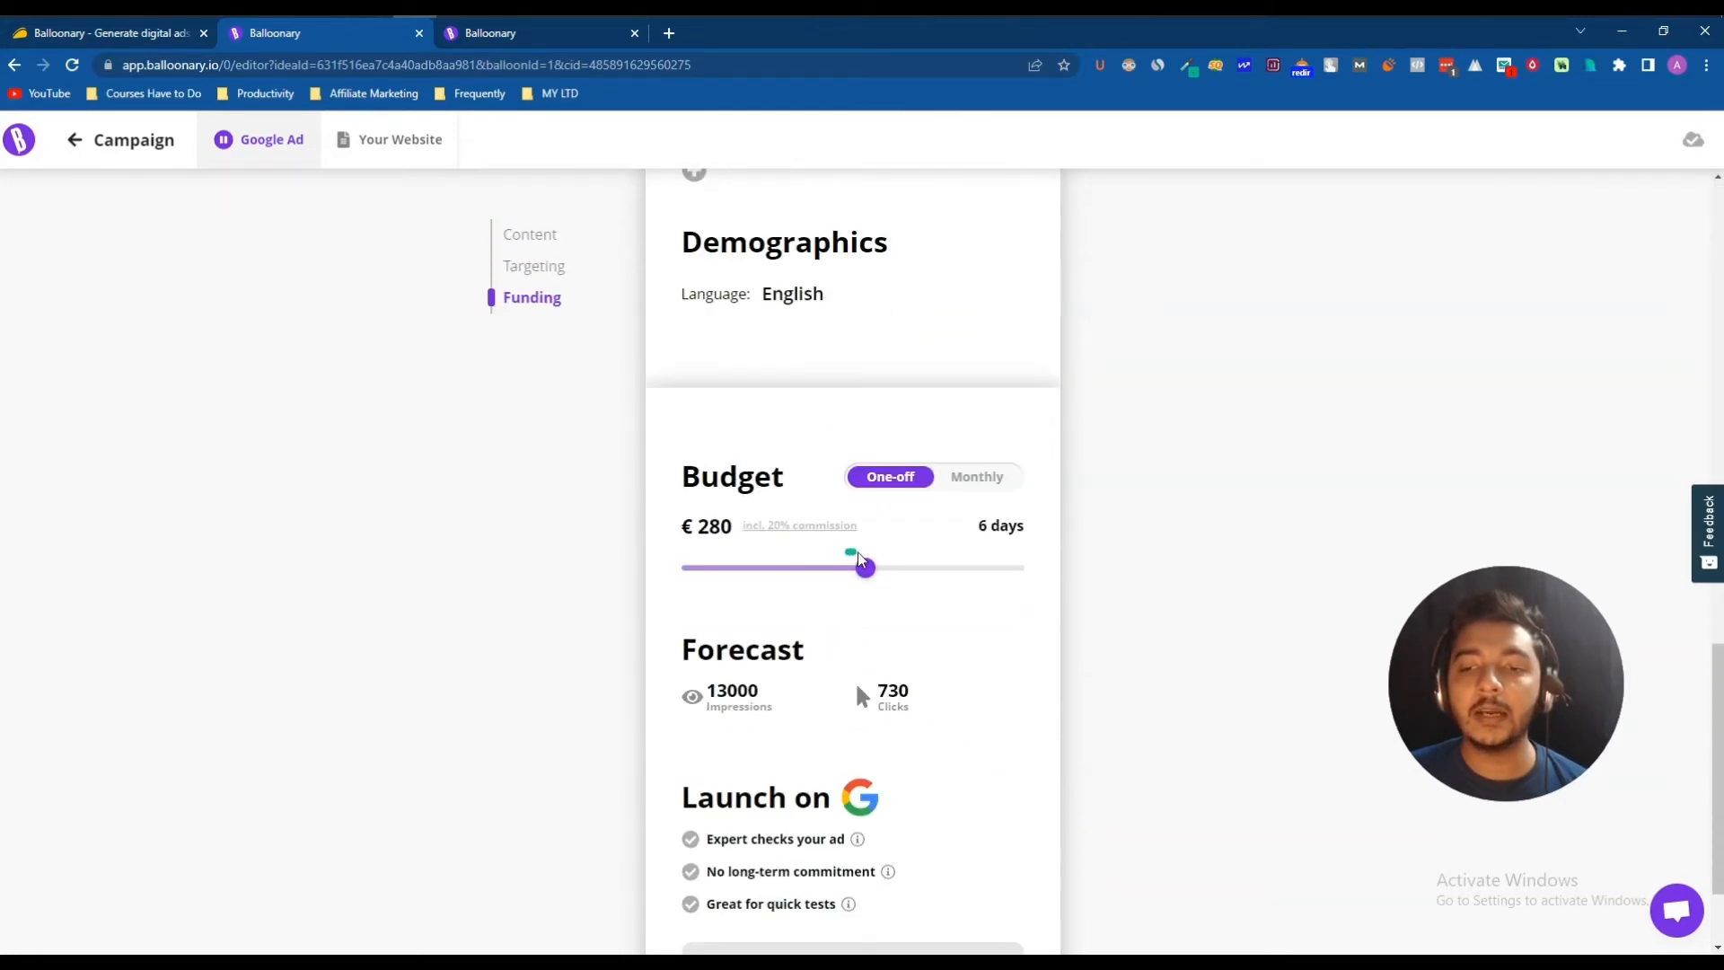
{"action": "left_click_drag", "start_coordinate": [865, 567], "coordinate": [902, 568]}
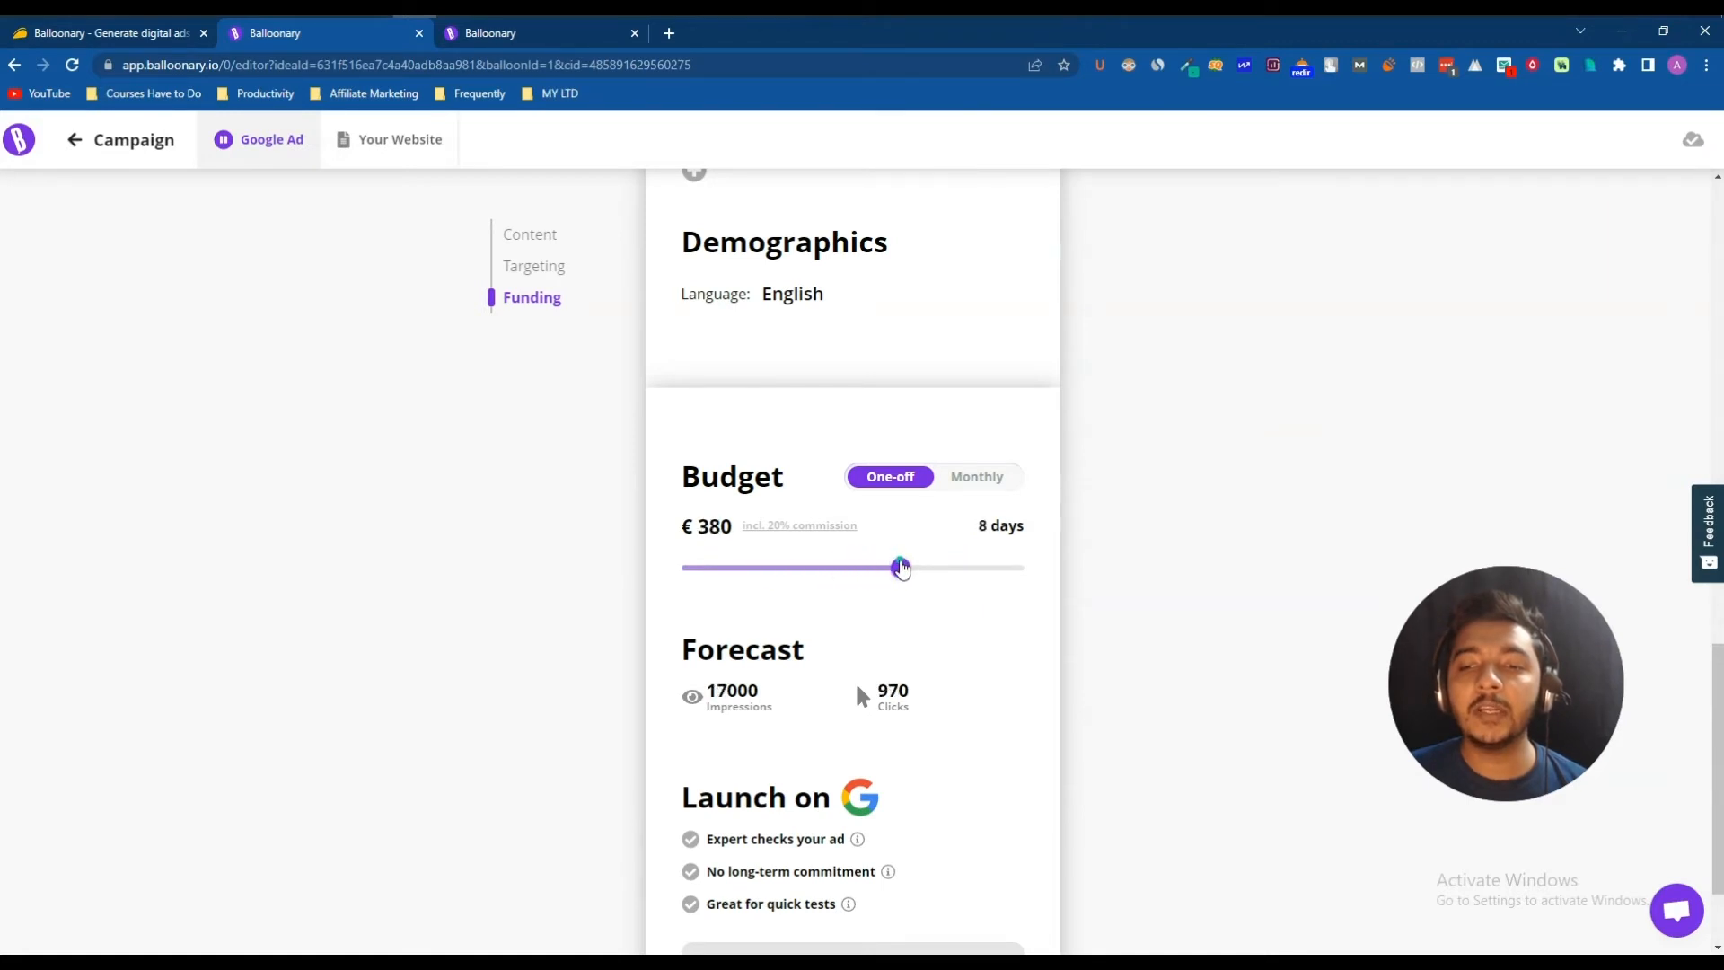
Switch the budget to monthly at €700 and review the forecast impressions and clicks.
{"action": "left_click", "coordinate": [996, 478]}
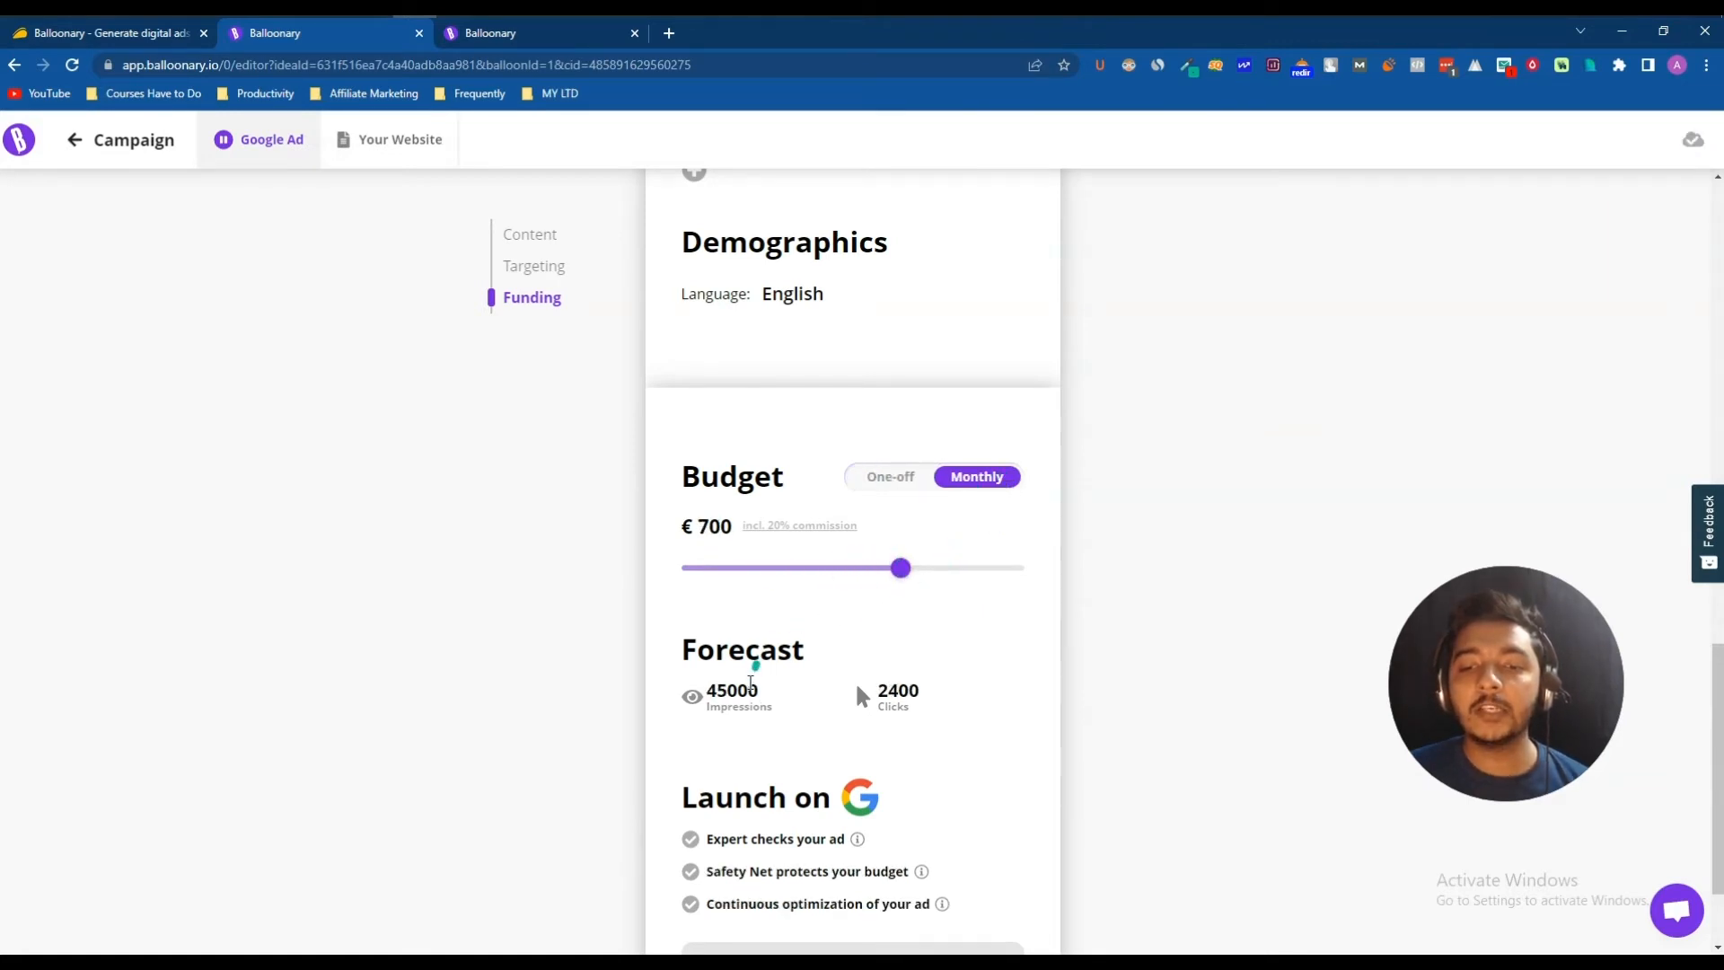
{"action": "left_click_drag", "start_coordinate": [717, 689], "coordinate": [878, 697]}
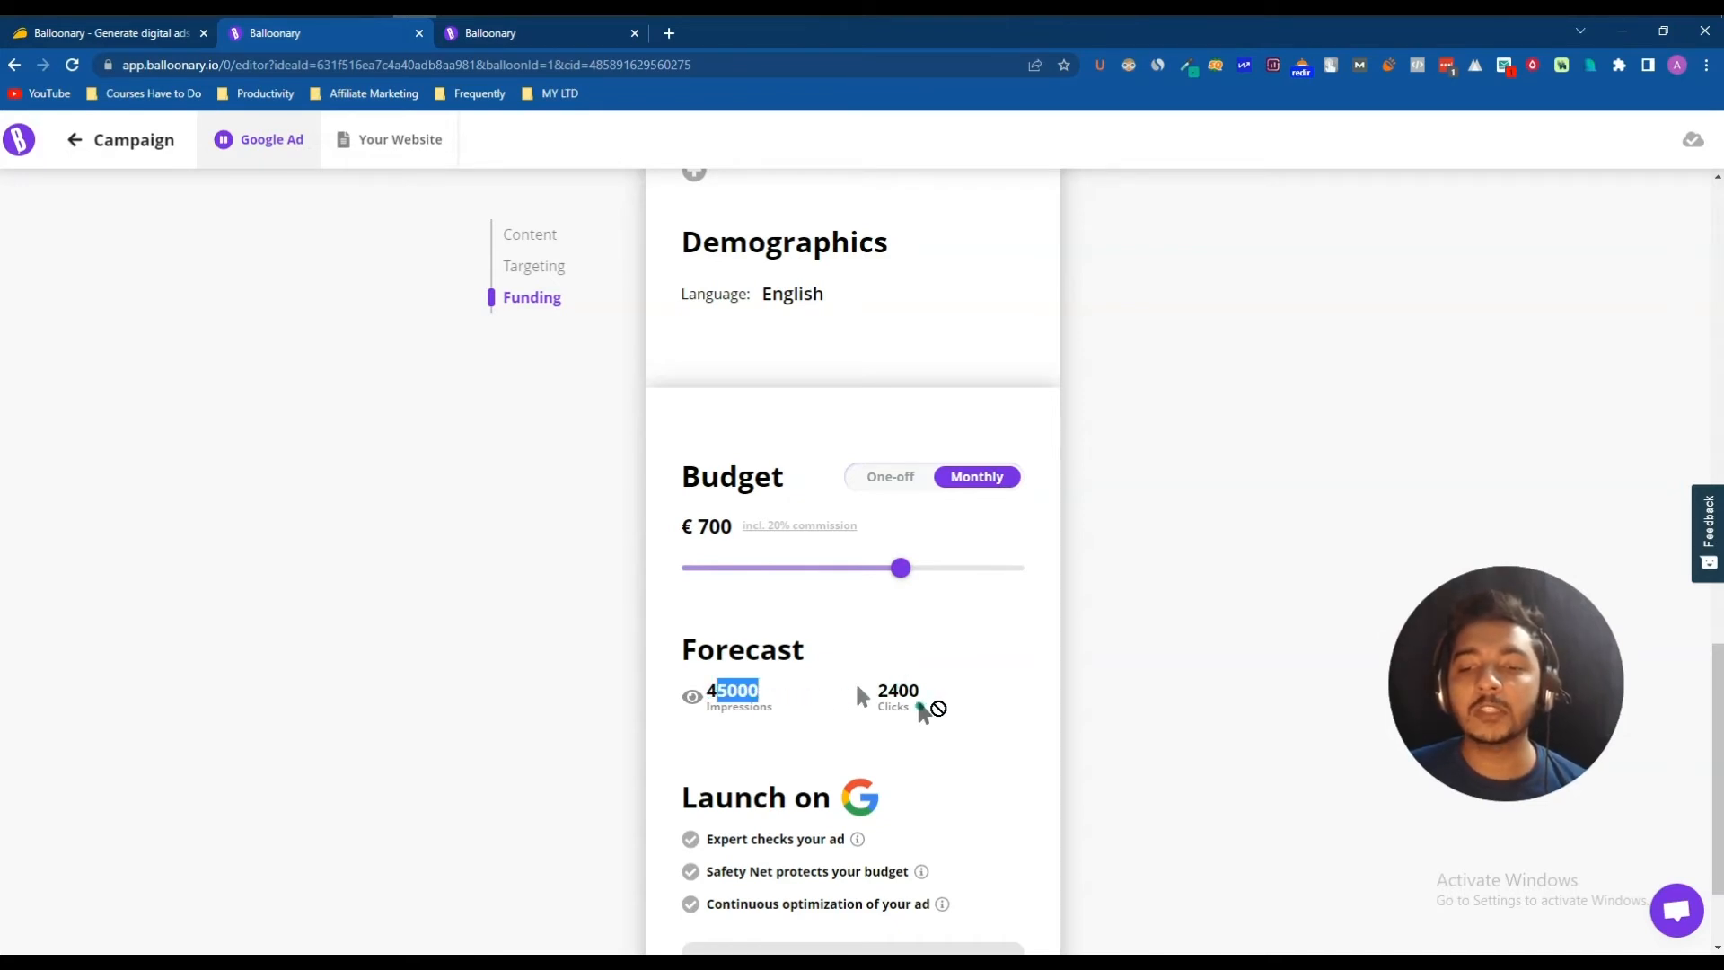
{"action": "left_click", "coordinate": [891, 691]}
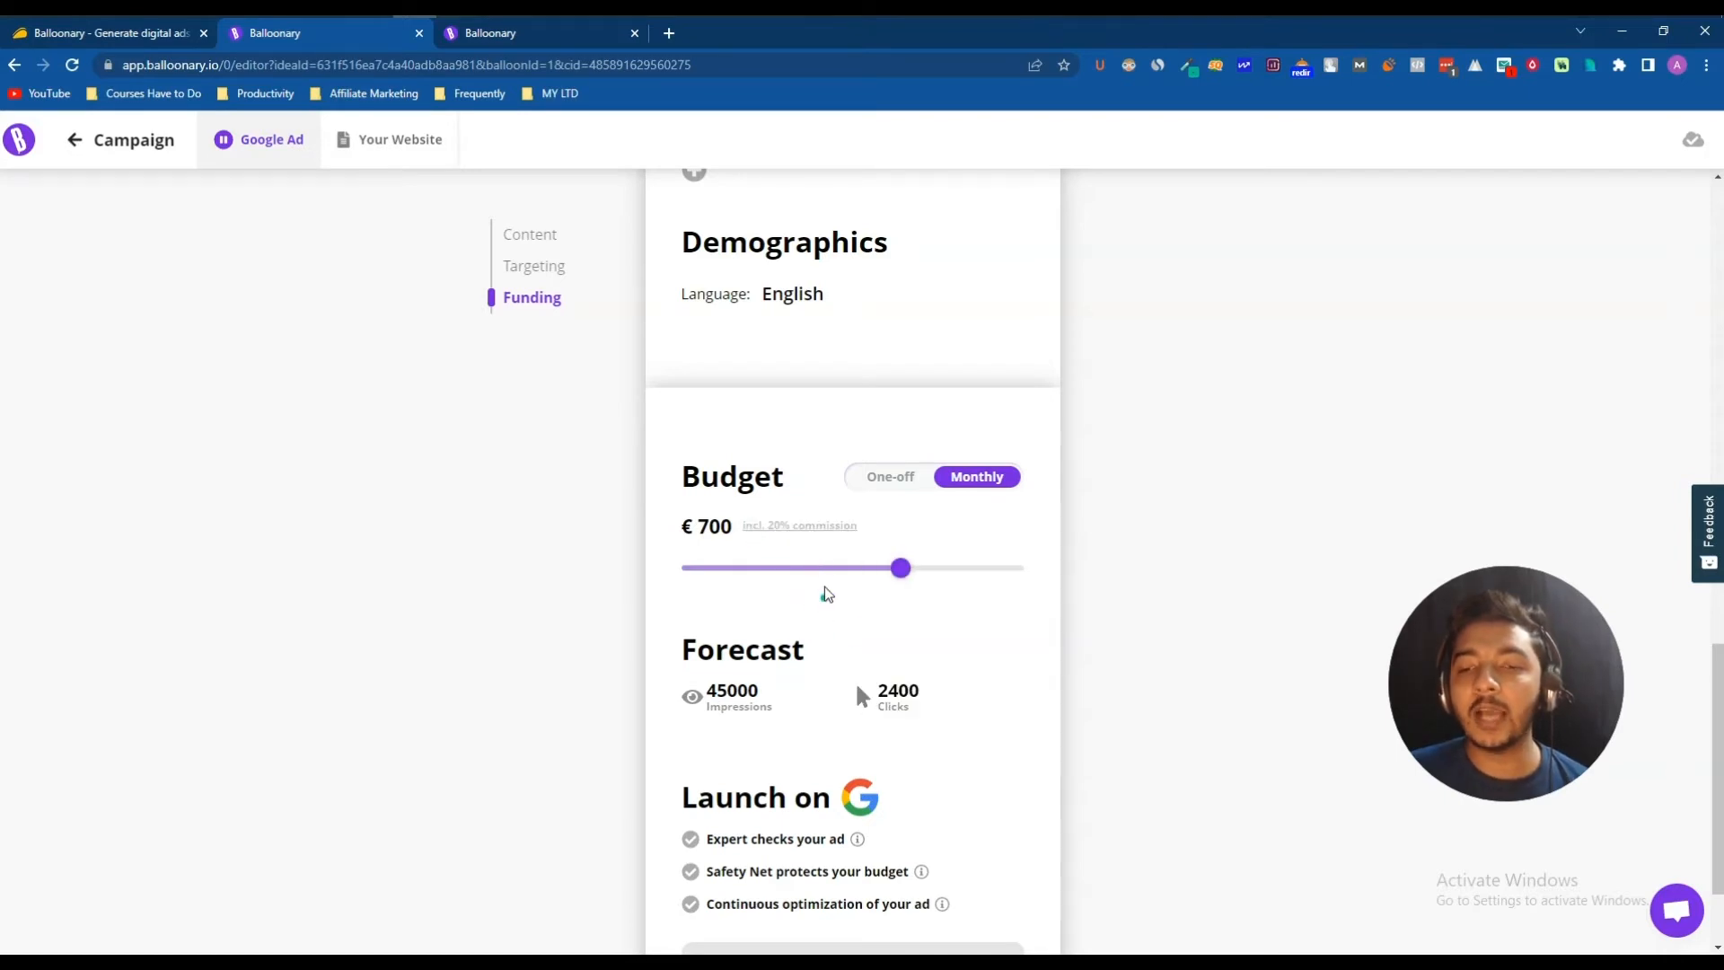
Check the Single plan's commission on ad budget on the AppSumo deal page, and return to the Google ad's budget in Balloonary.
{"action": "mouse_move", "coordinate": [762, 532]}
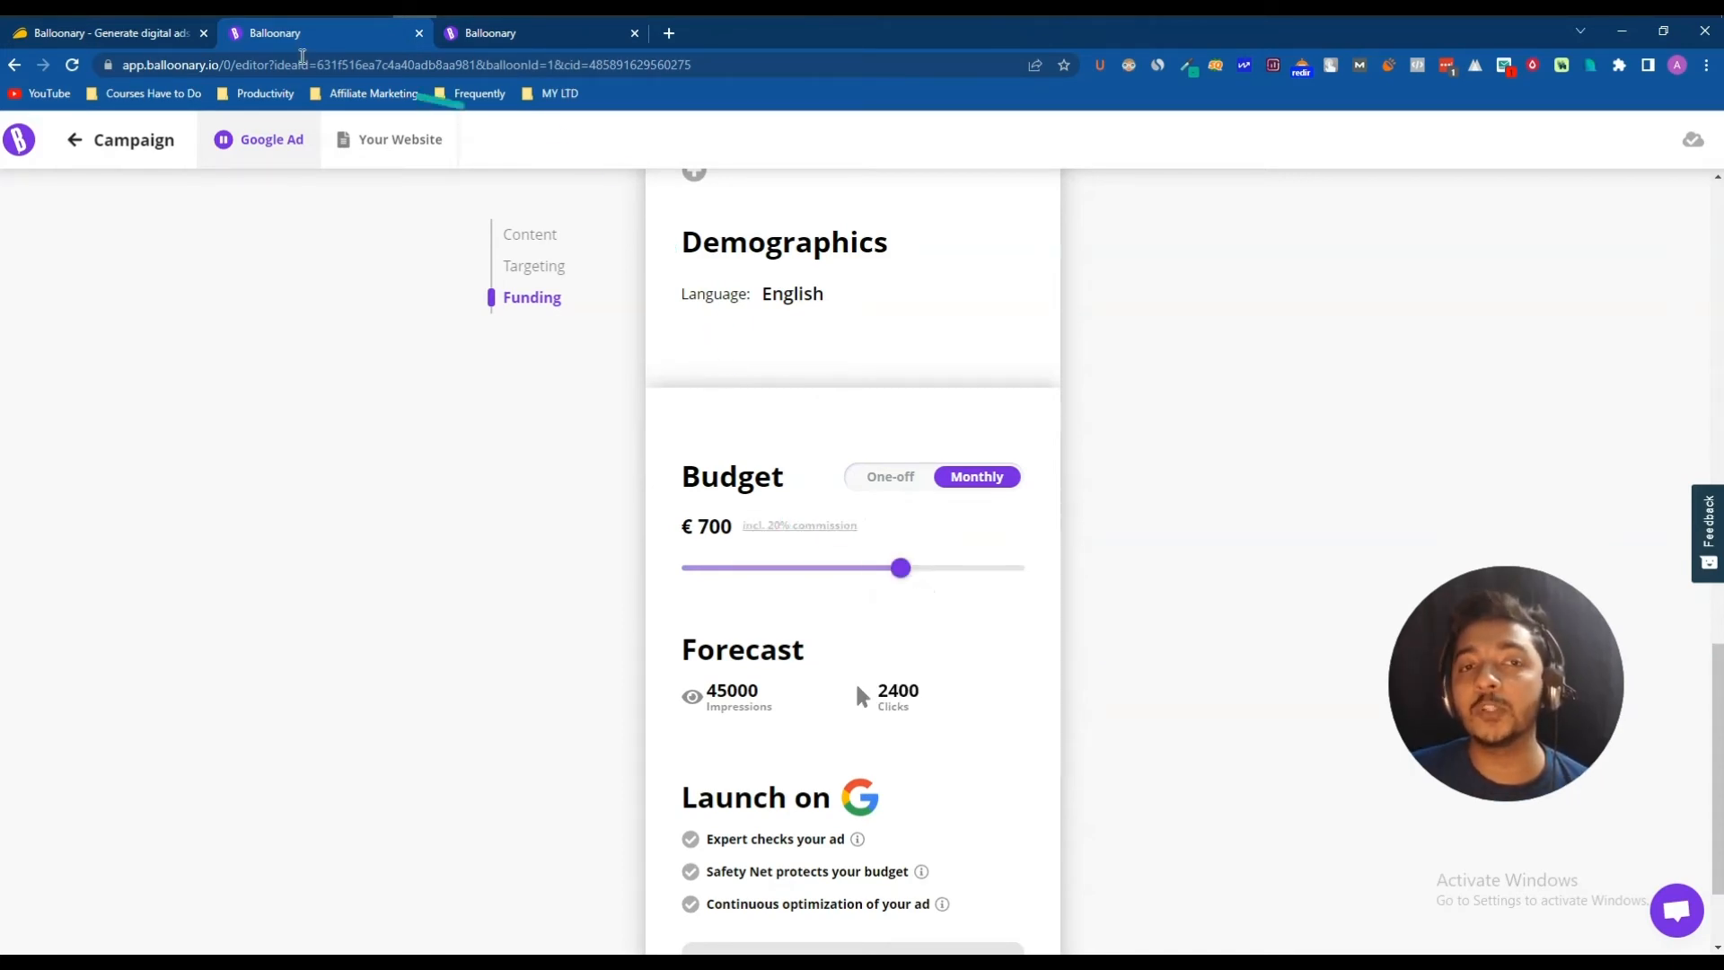
{"action": "left_click", "coordinate": [126, 40]}
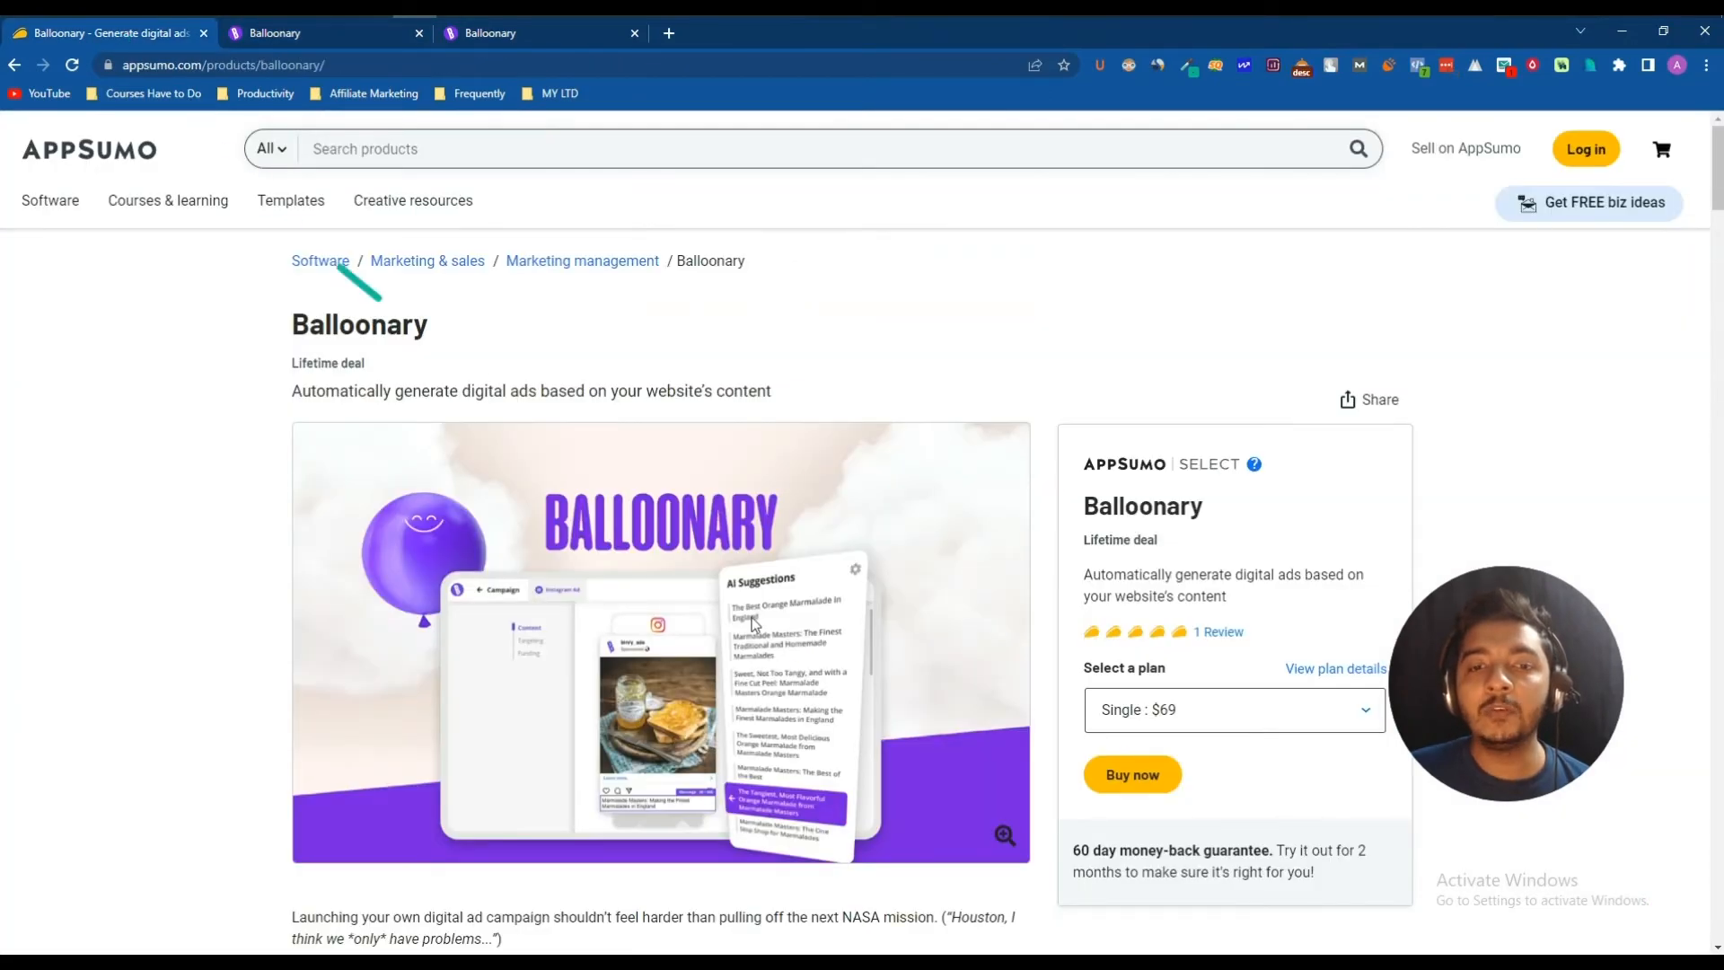
{"action": "scroll", "coordinate": [762, 636], "scroll_direction": "down", "scroll_amount": 10}
{"action": "scroll", "coordinate": [759, 636], "scroll_direction": "down", "scroll_amount": 15}
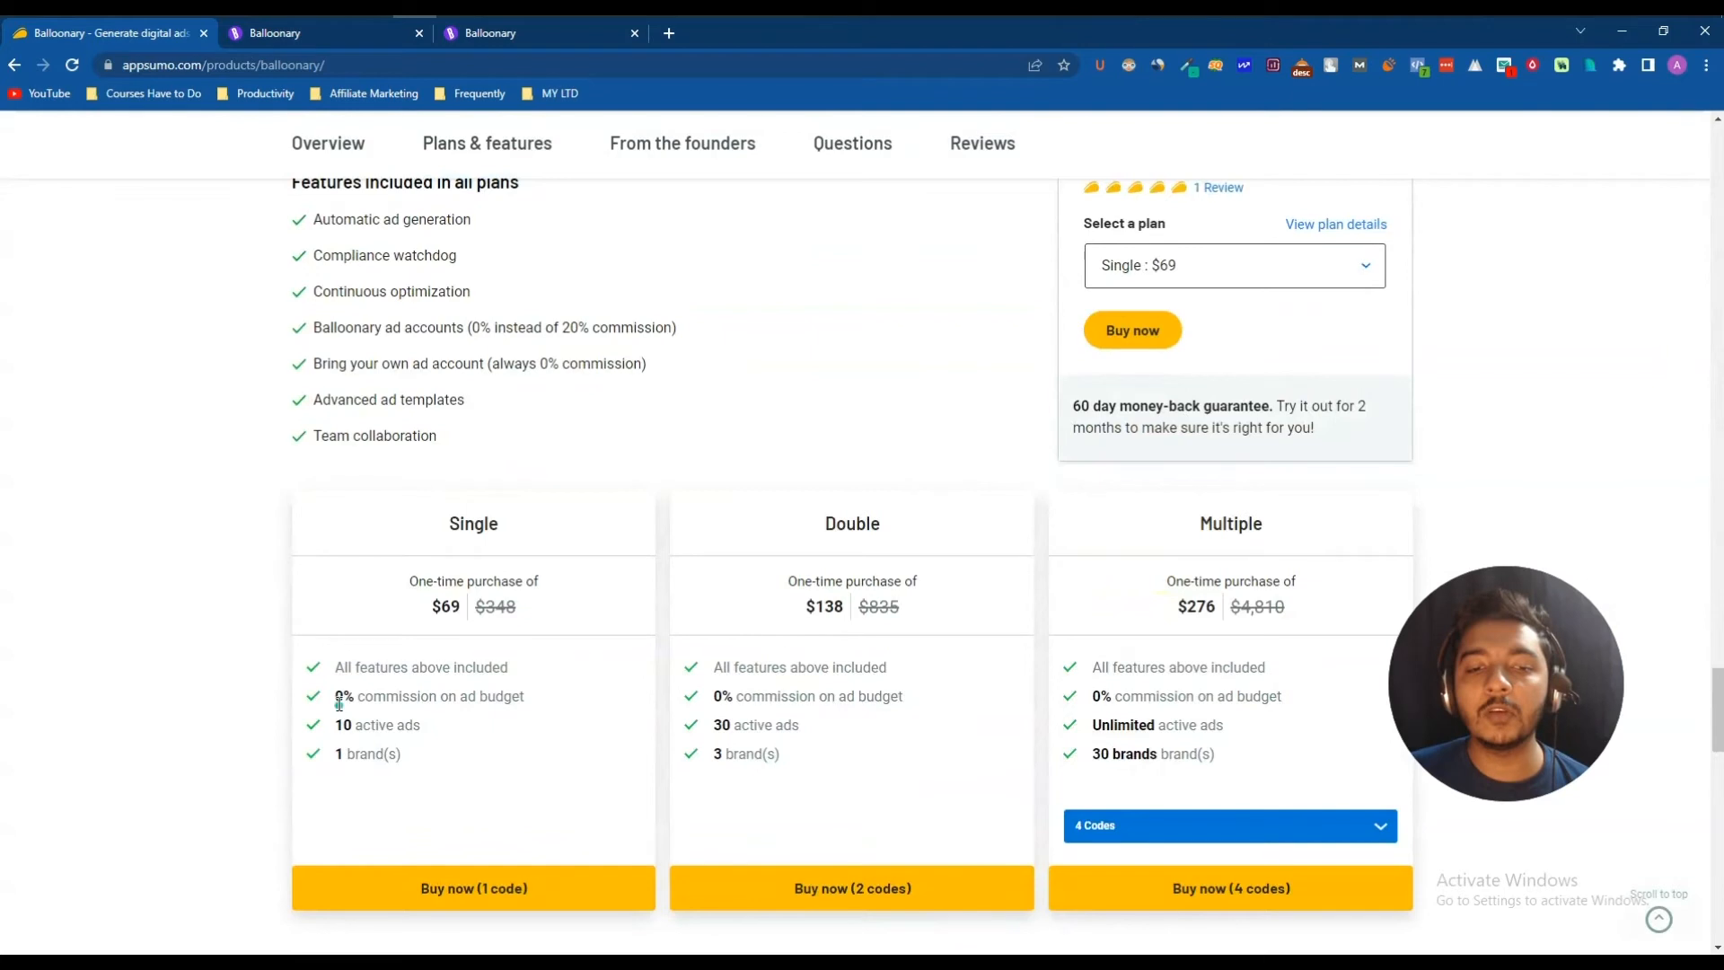
{"action": "left_click_drag", "start_coordinate": [346, 700], "coordinate": [531, 697]}
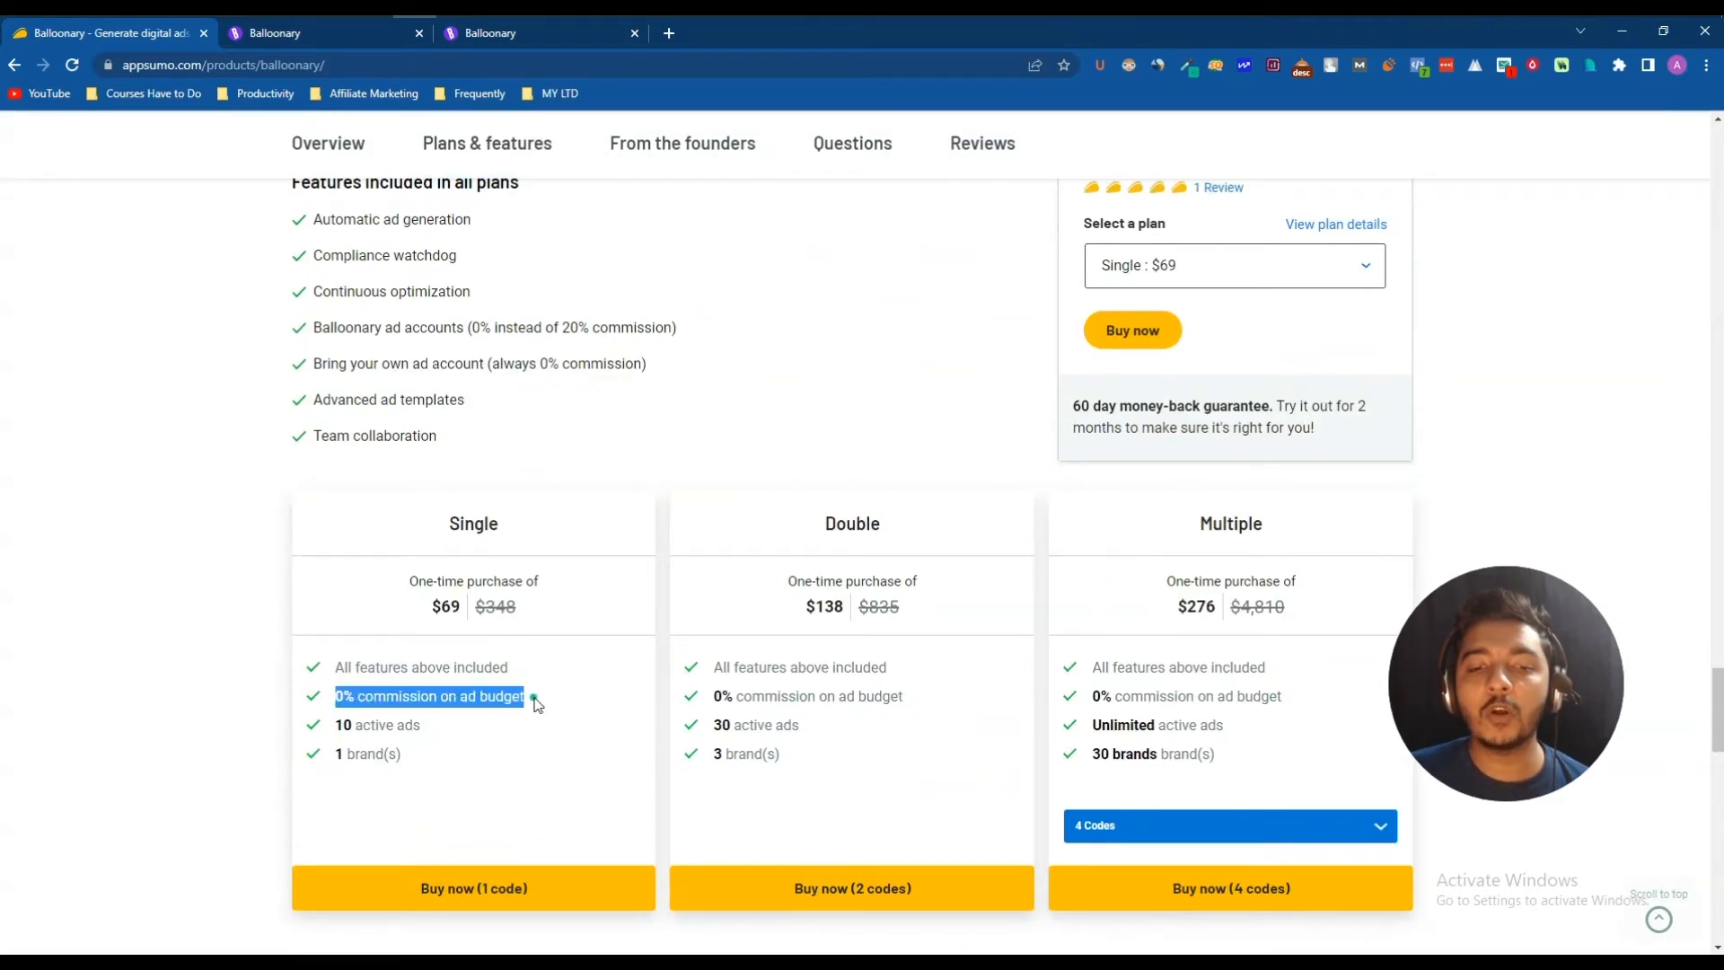
{"action": "left_click", "coordinate": [519, 33]}
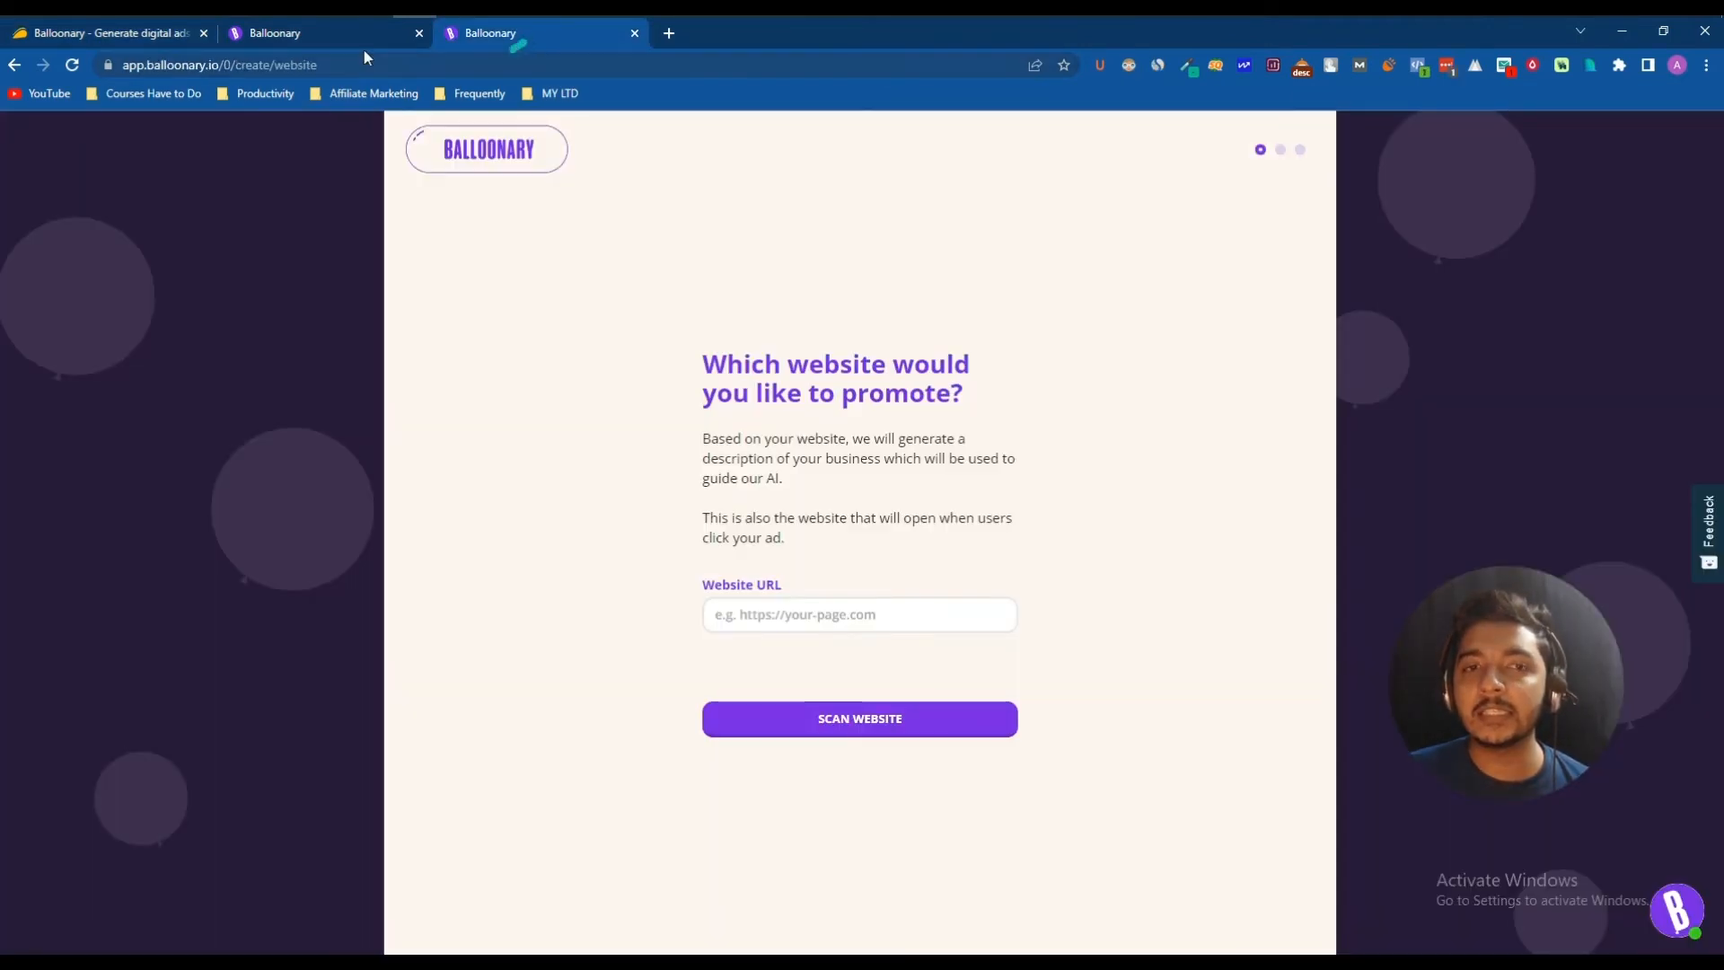
{"action": "left_click", "coordinate": [320, 36]}
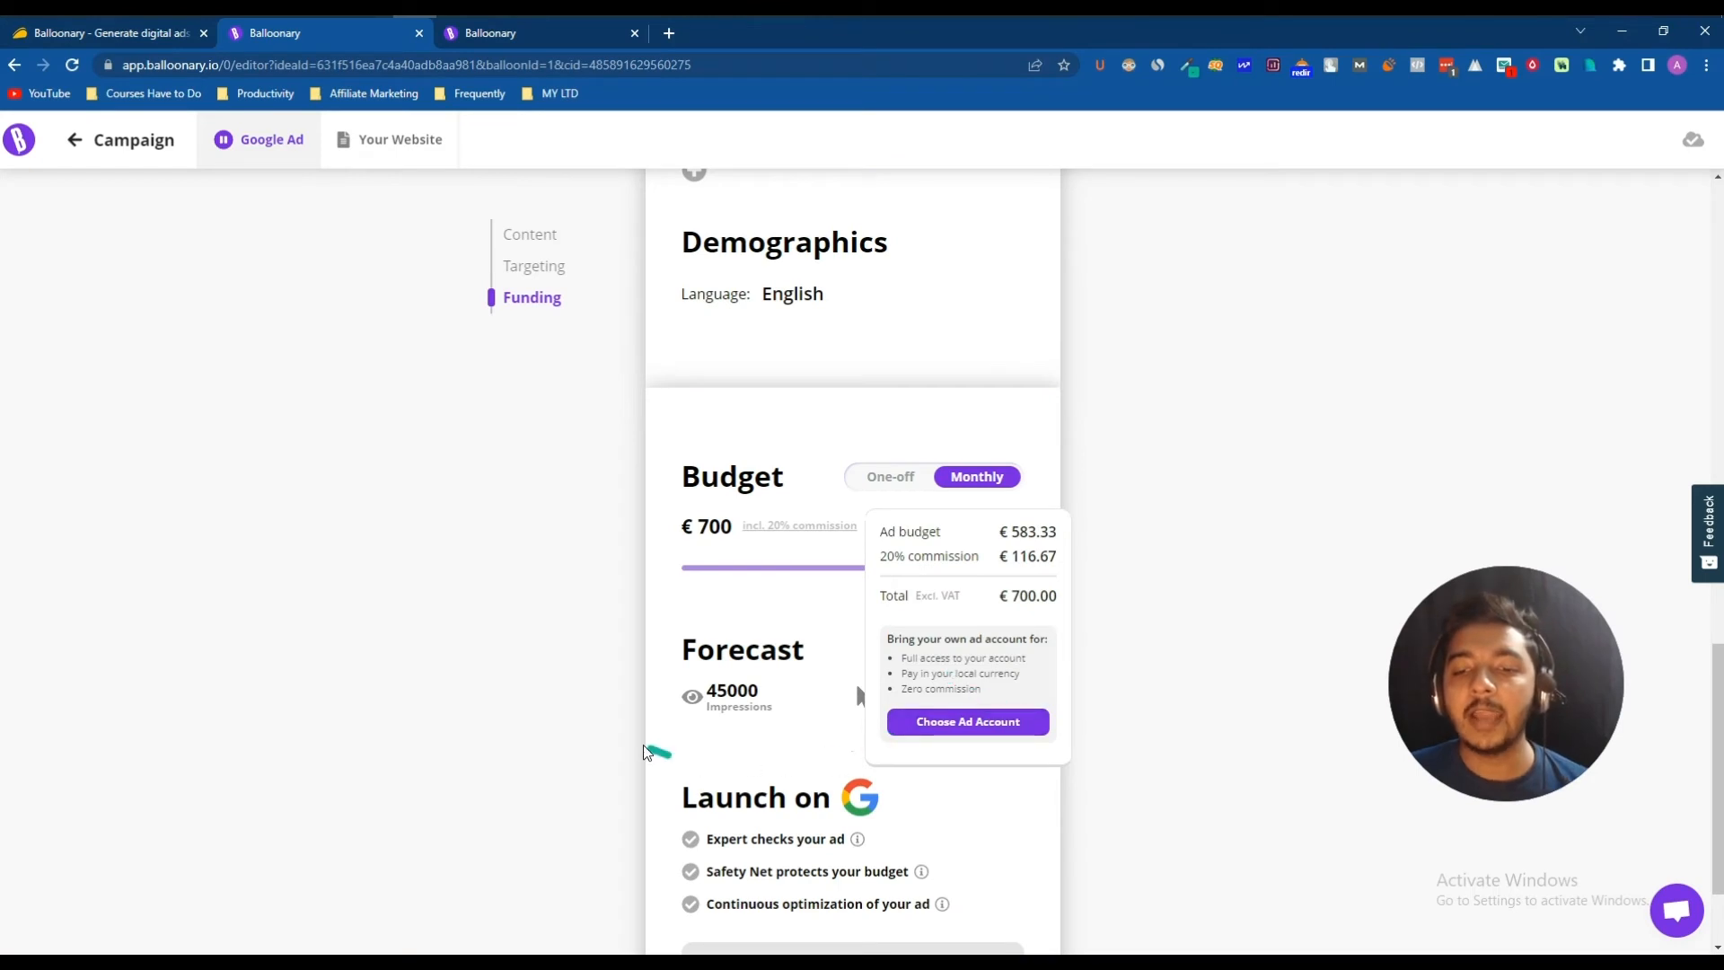
Open the Ask an Expert chat for the Google ad and look over the ad from its content to its budget.
{"action": "scroll", "coordinate": [658, 751], "scroll_direction": "down", "scroll_amount": 2}
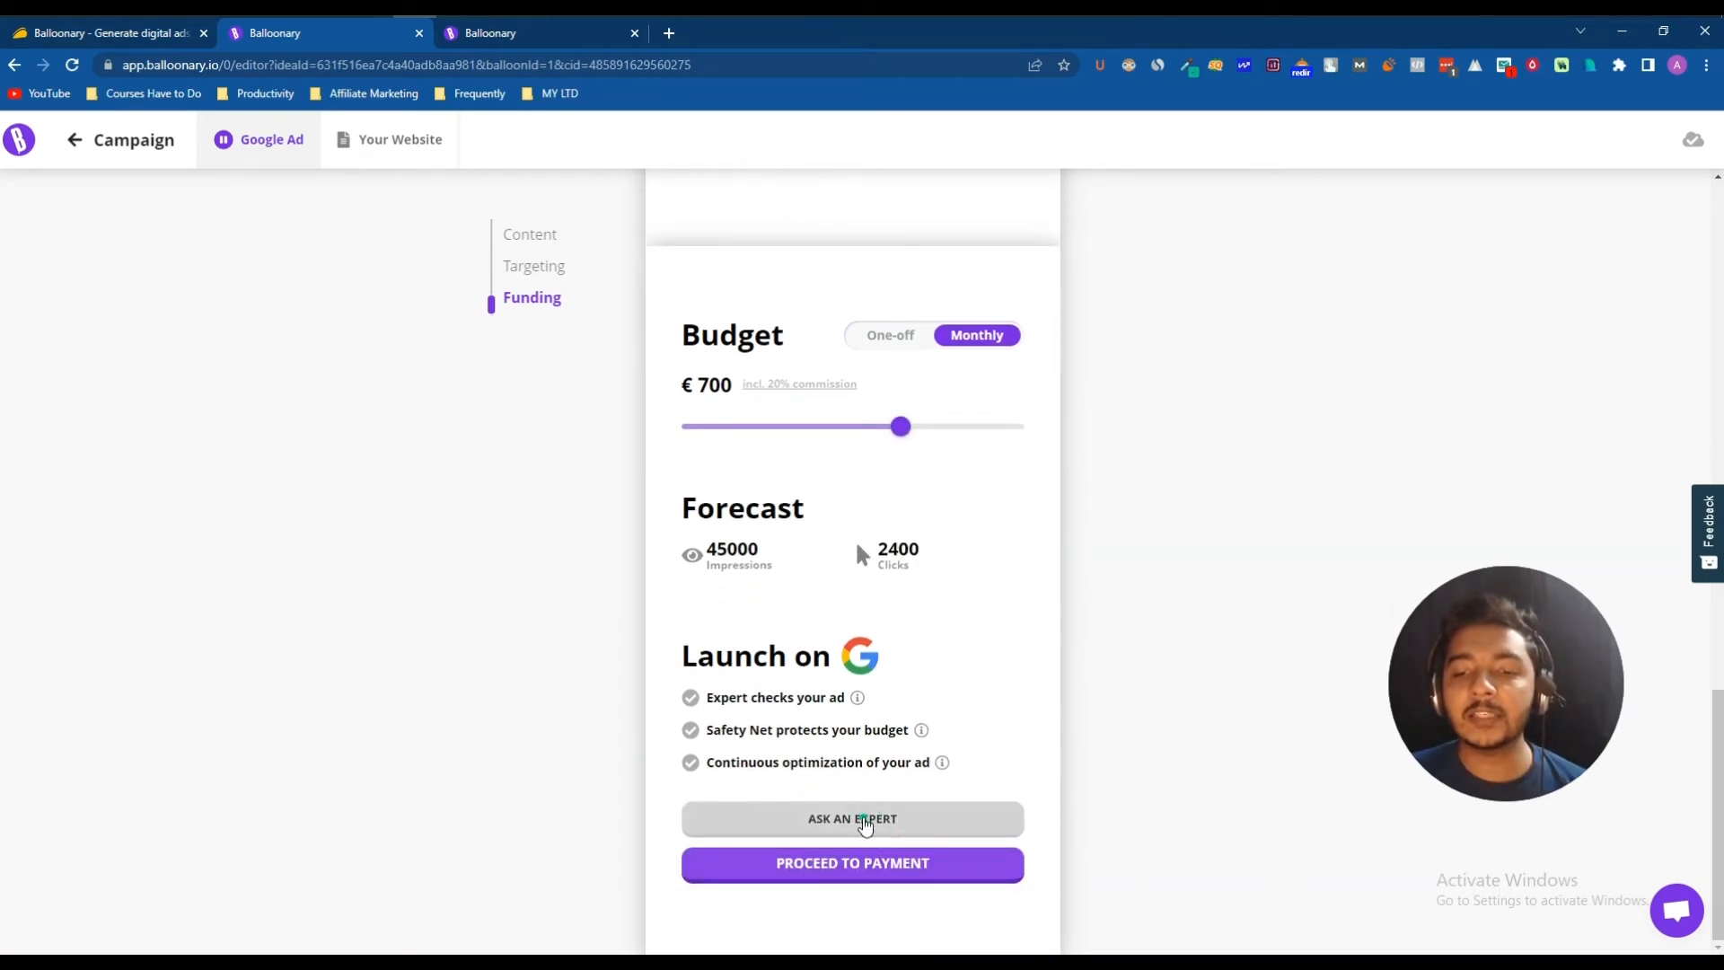
{"action": "left_click", "coordinate": [865, 822]}
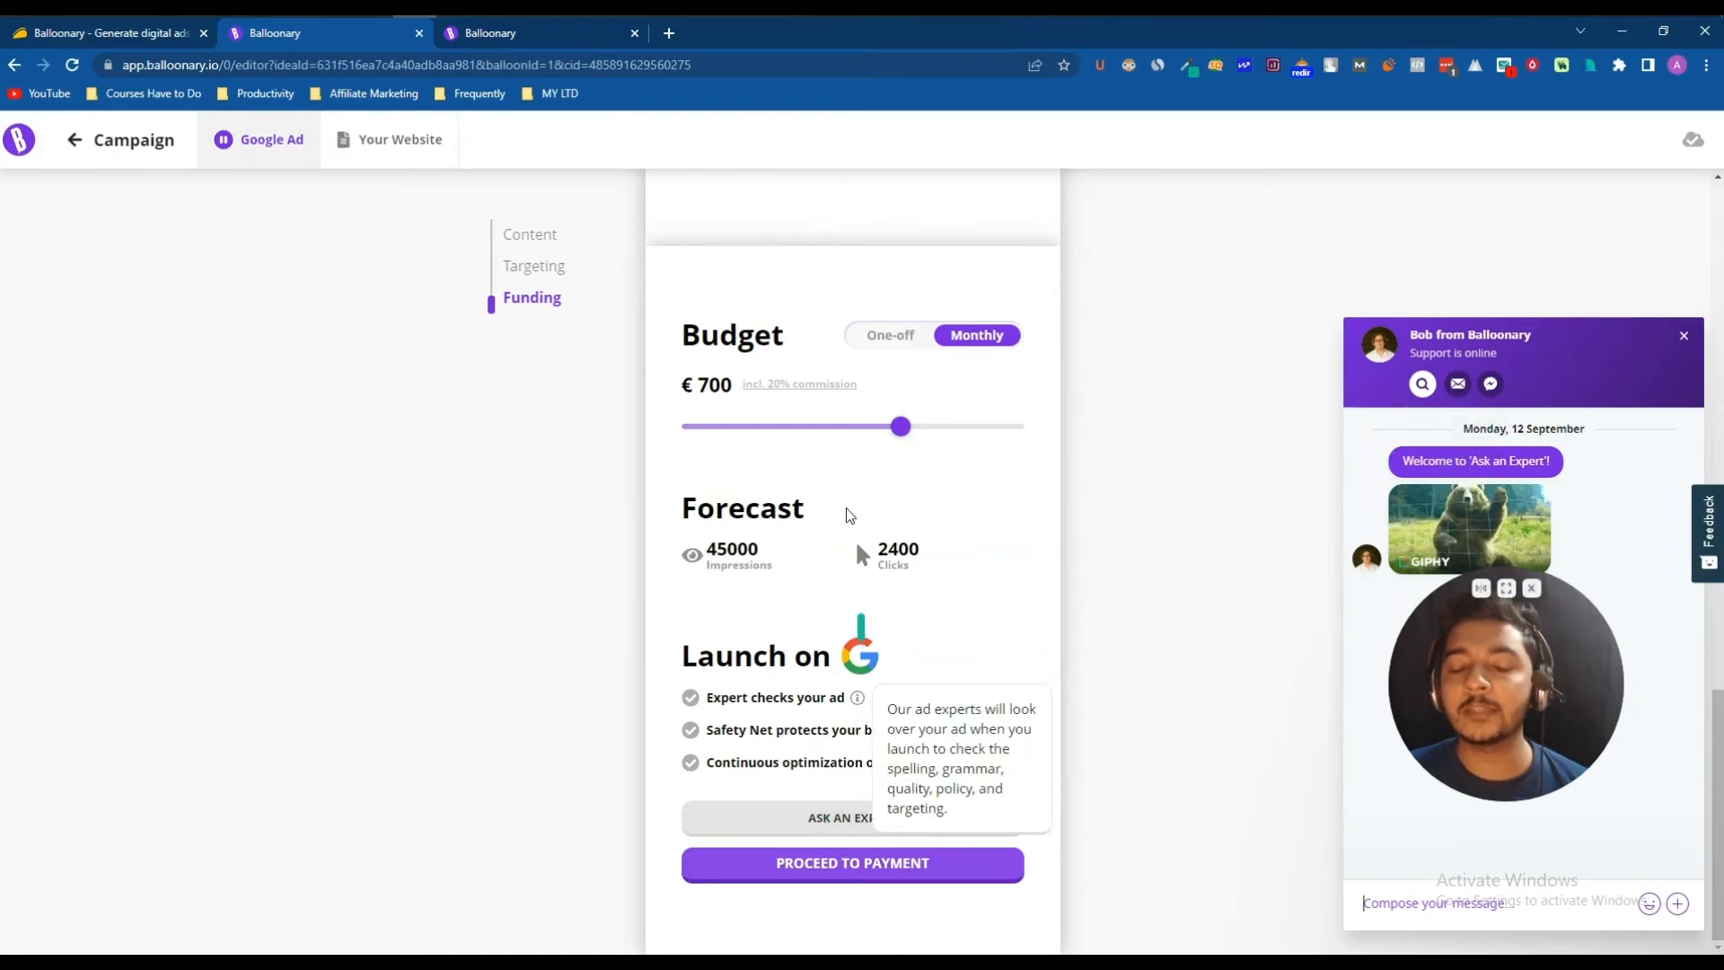
{"action": "scroll", "coordinate": [820, 602], "scroll_direction": "up", "scroll_amount": 12}
{"action": "scroll", "coordinate": [822, 598], "scroll_direction": "up", "scroll_amount": 5}
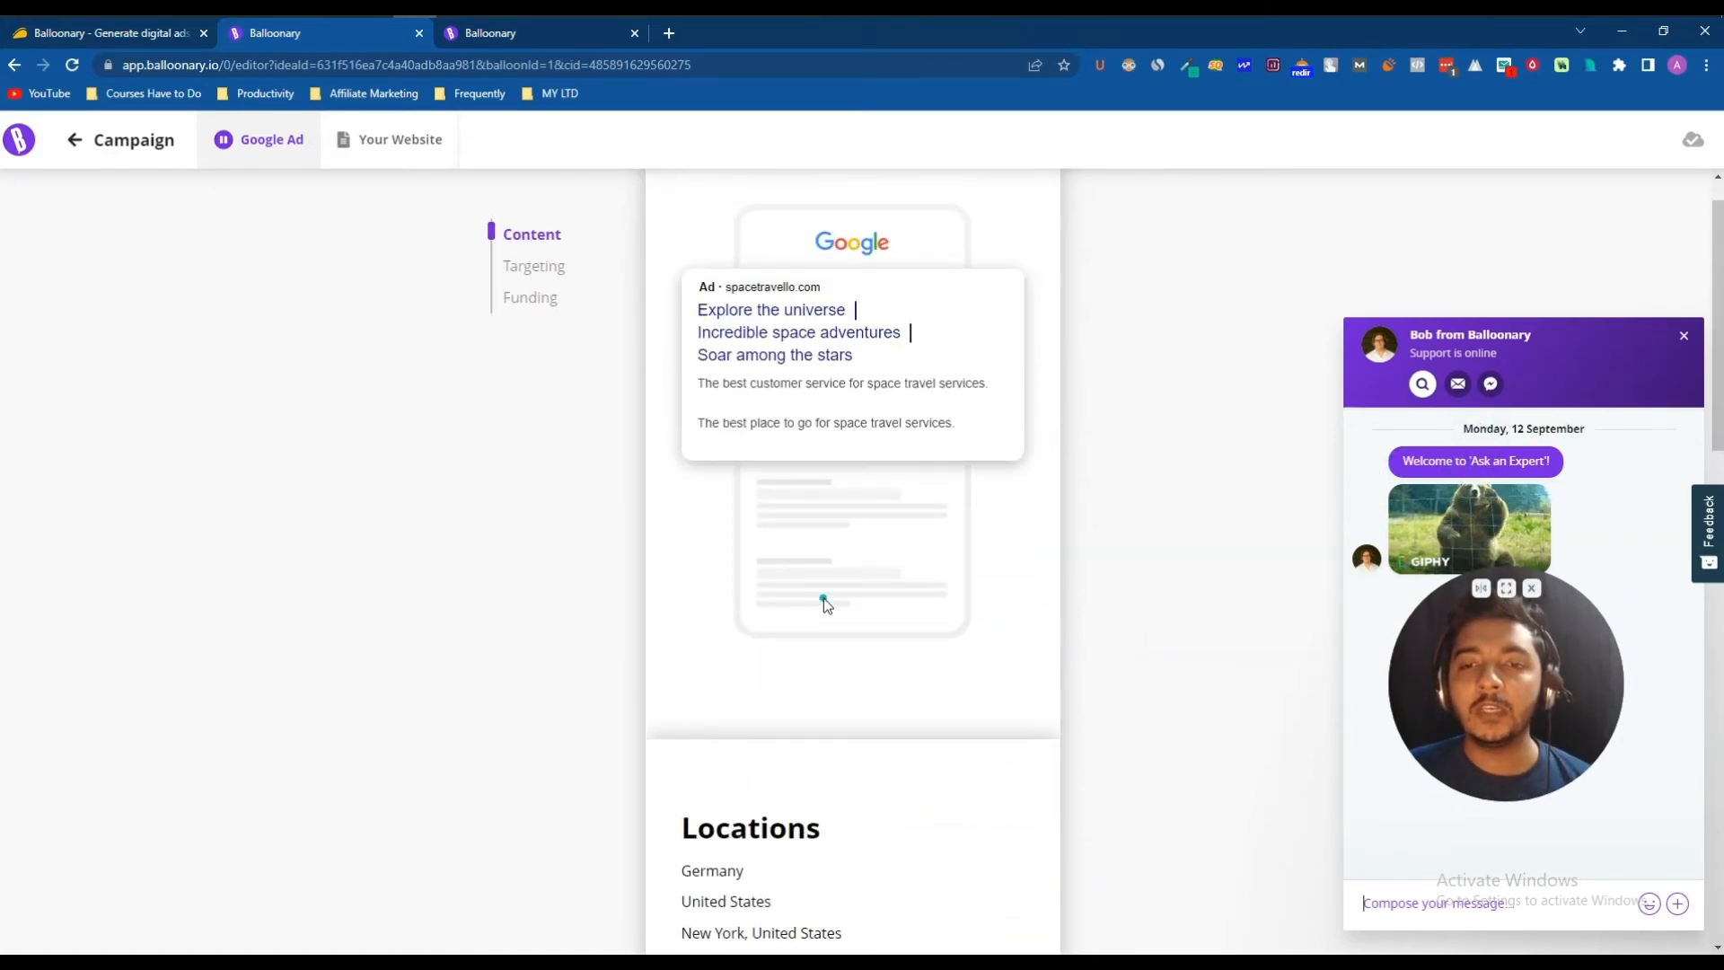
{"action": "scroll", "coordinate": [822, 598], "scroll_direction": "down", "scroll_amount": 5}
{"action": "scroll", "coordinate": [826, 606], "scroll_direction": "down", "scroll_amount": 1}
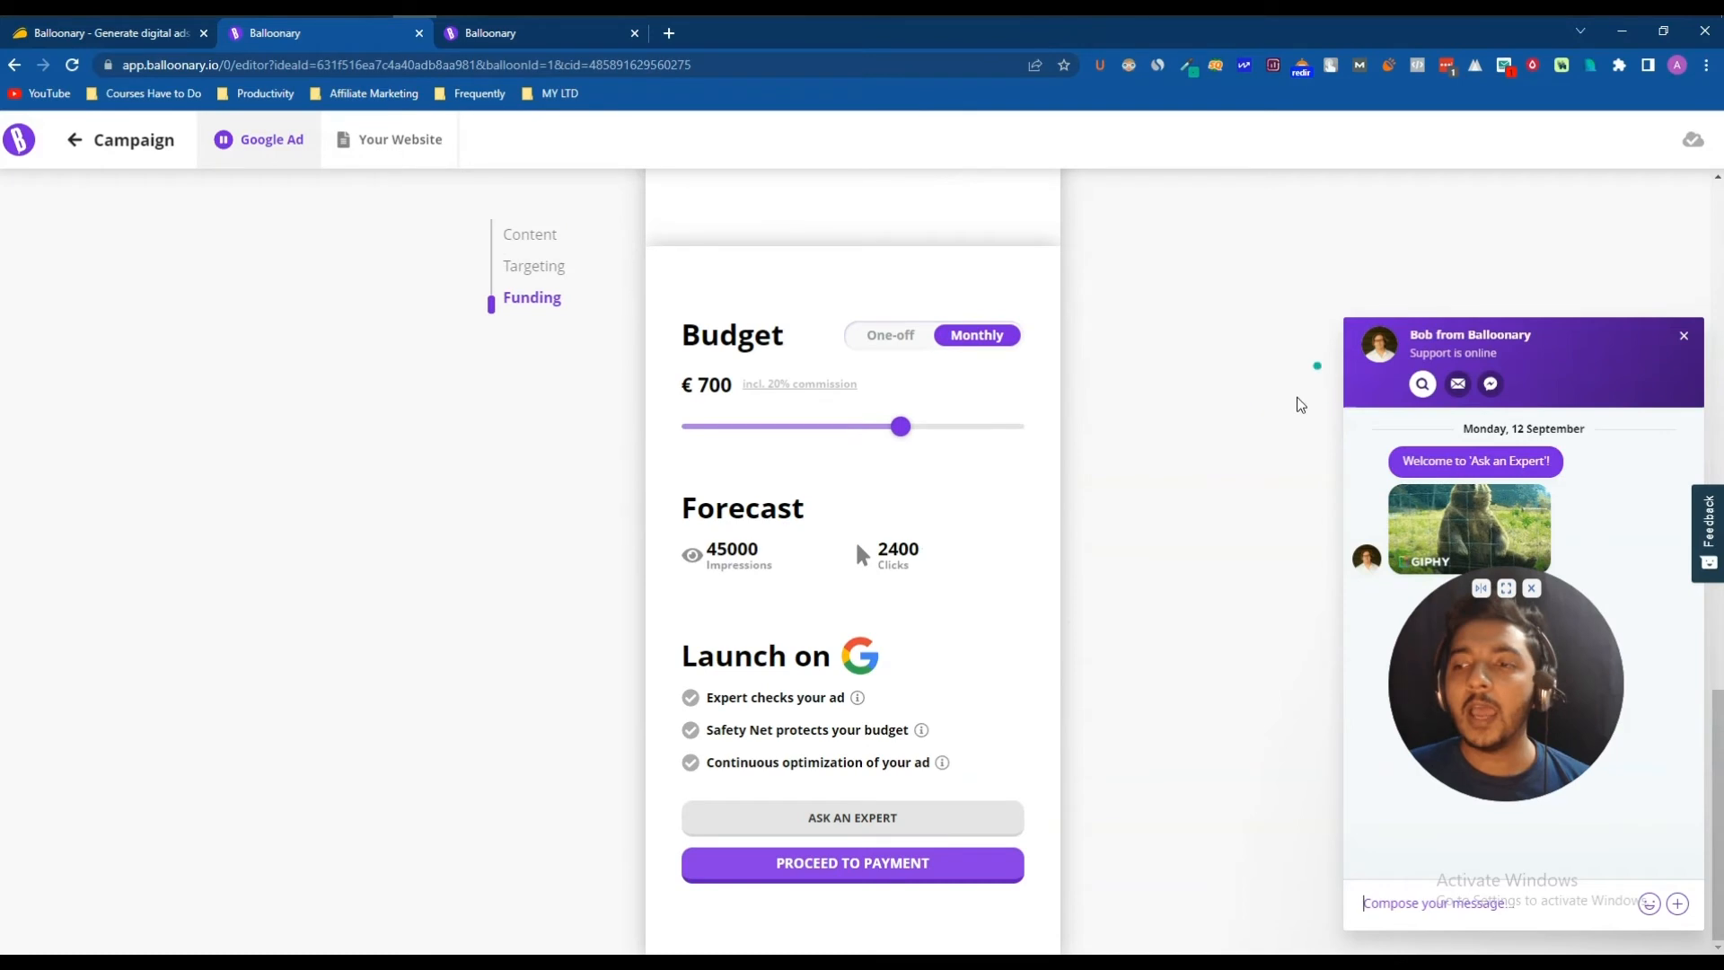
Try to proceed to payment for the Google ad, dismiss the plan dialog and recheck the ad's content, locations and keywords.
{"action": "left_click", "coordinate": [888, 864]}
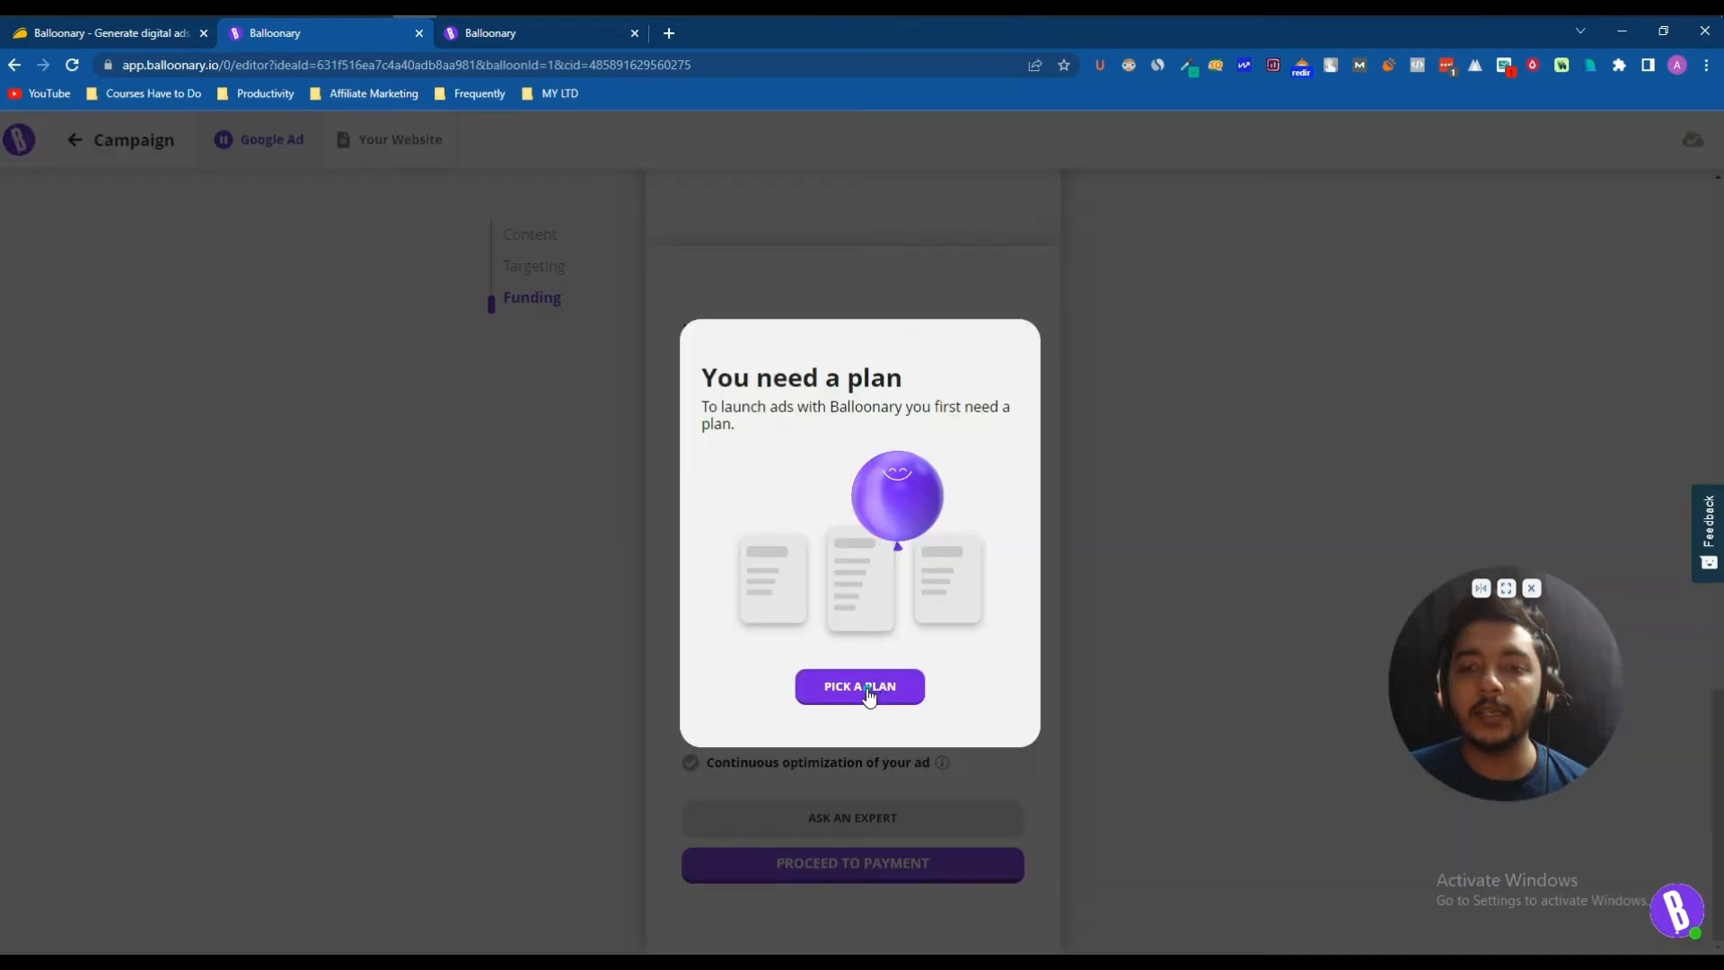
{"action": "left_click", "coordinate": [1177, 460]}
{"action": "scroll", "coordinate": [788, 541], "scroll_direction": "up", "scroll_amount": 15}
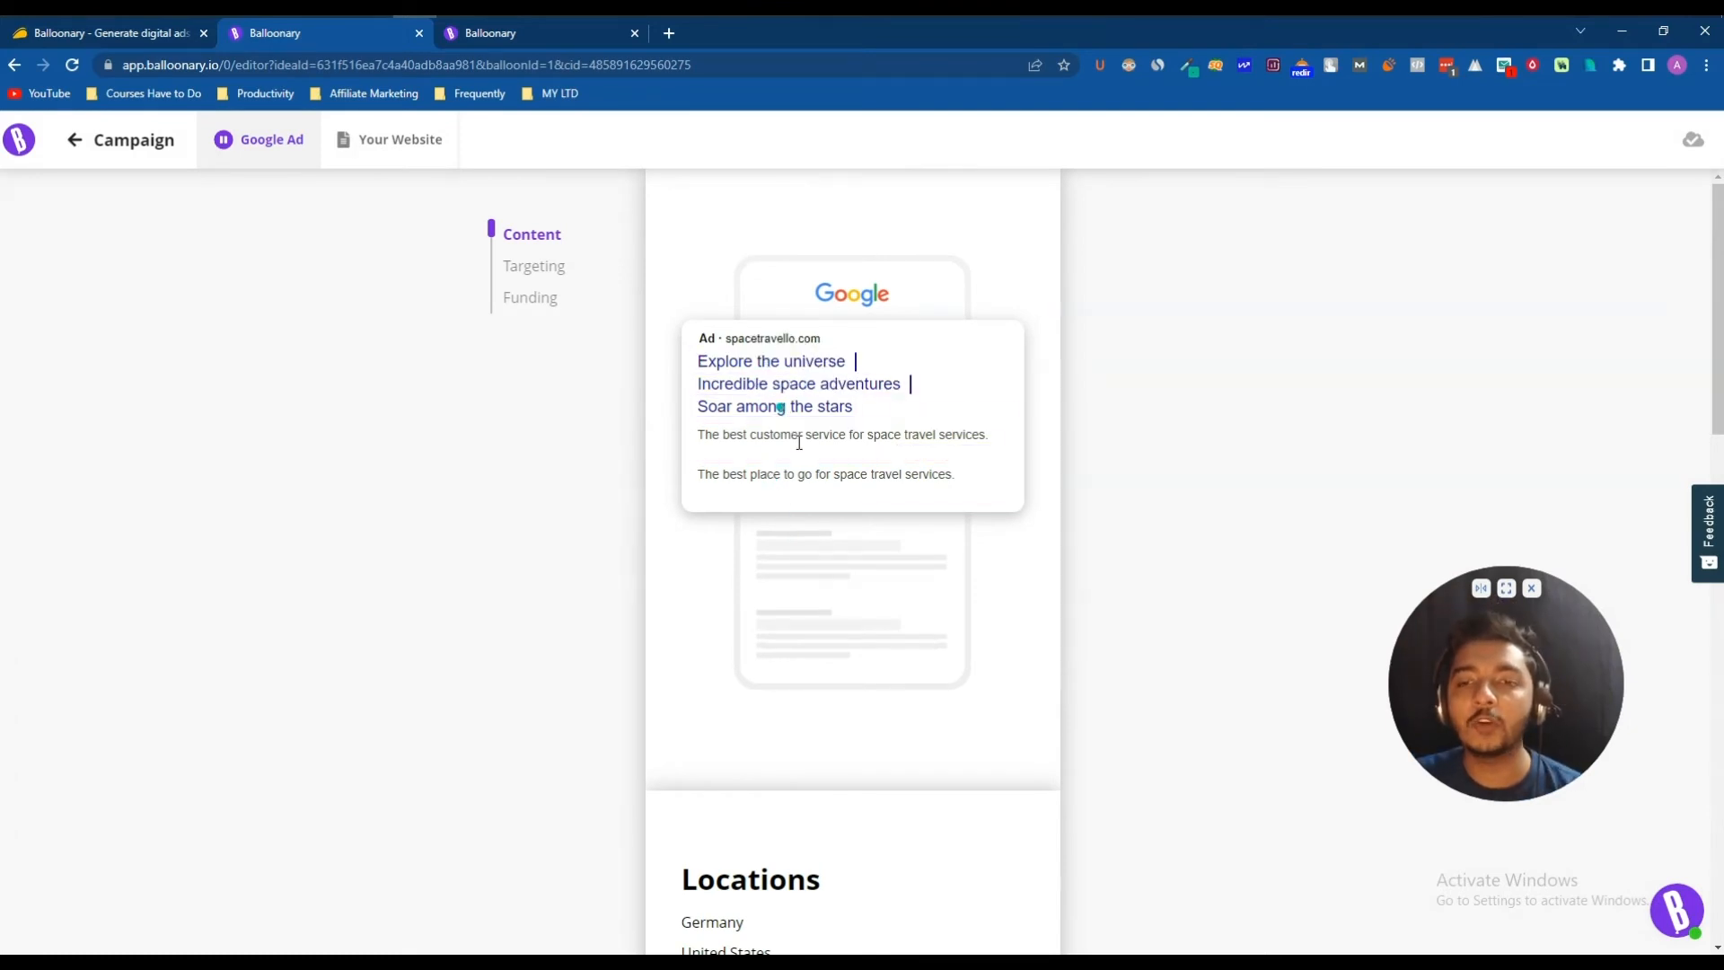
{"action": "scroll", "coordinate": [858, 628], "scroll_direction": "down", "scroll_amount": 4}
{"action": "scroll", "coordinate": [857, 629], "scroll_direction": "down", "scroll_amount": 8}
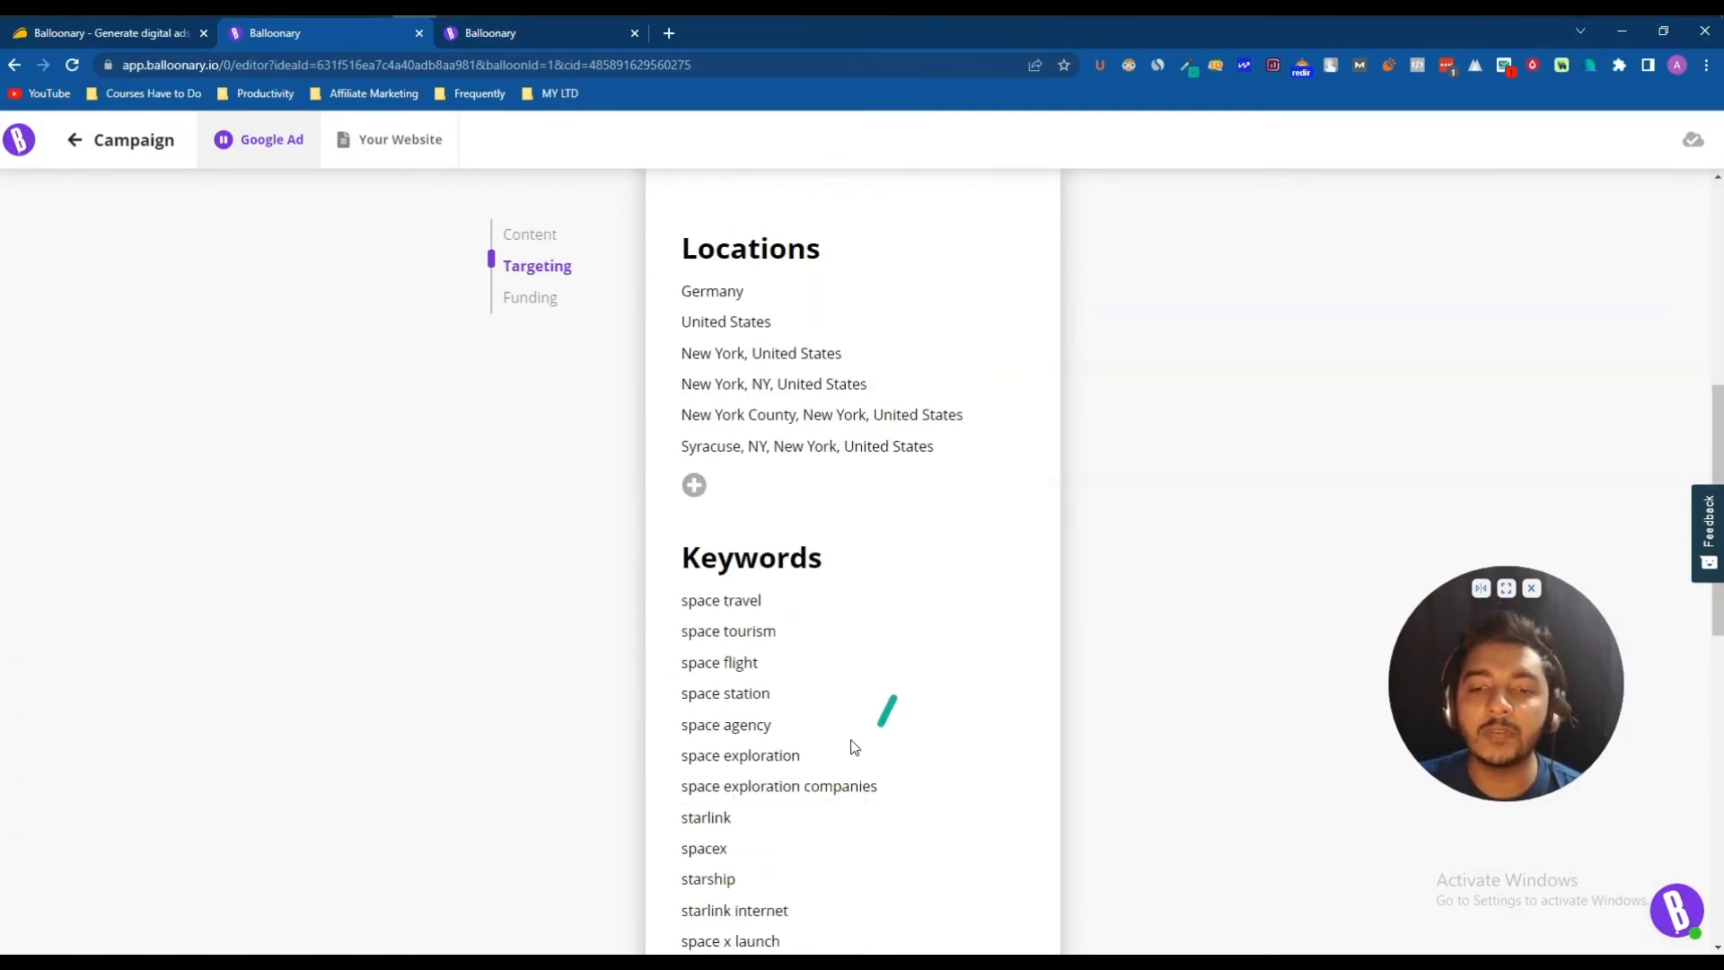
{"action": "scroll", "coordinate": [729, 693], "scroll_direction": "up", "scroll_amount": 12}
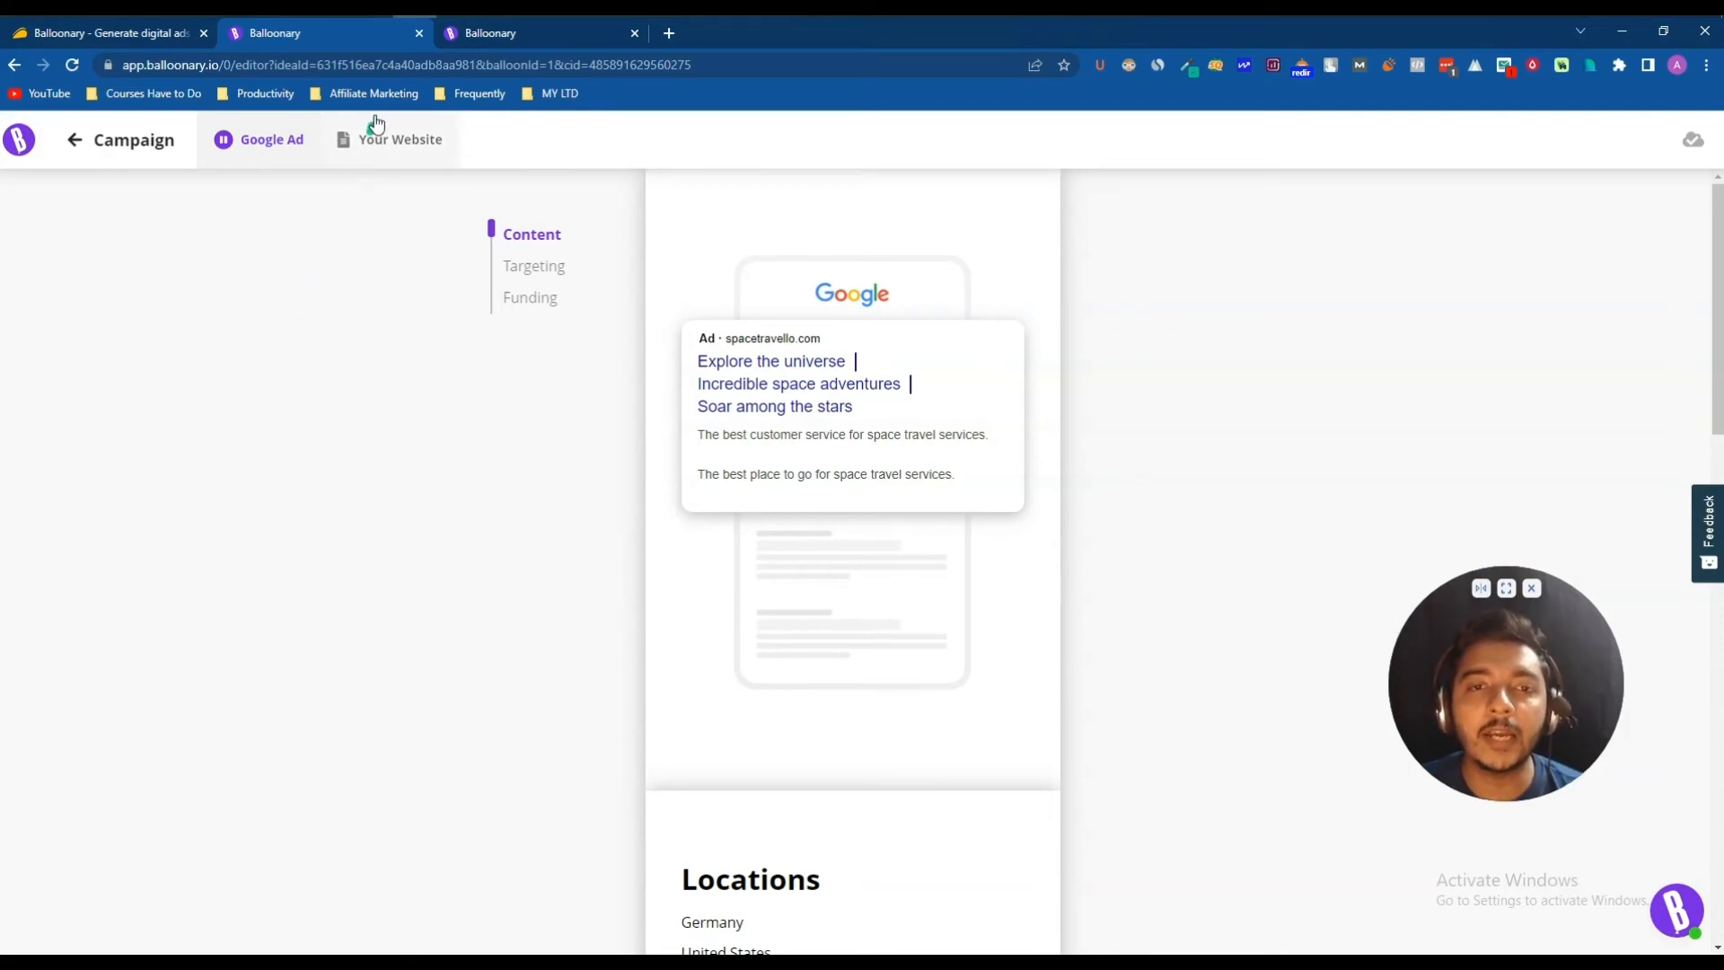
Open the analytics connection for the campaign's website and copy the tracking snippet meant for the page's head section.
{"action": "left_click", "coordinate": [384, 141]}
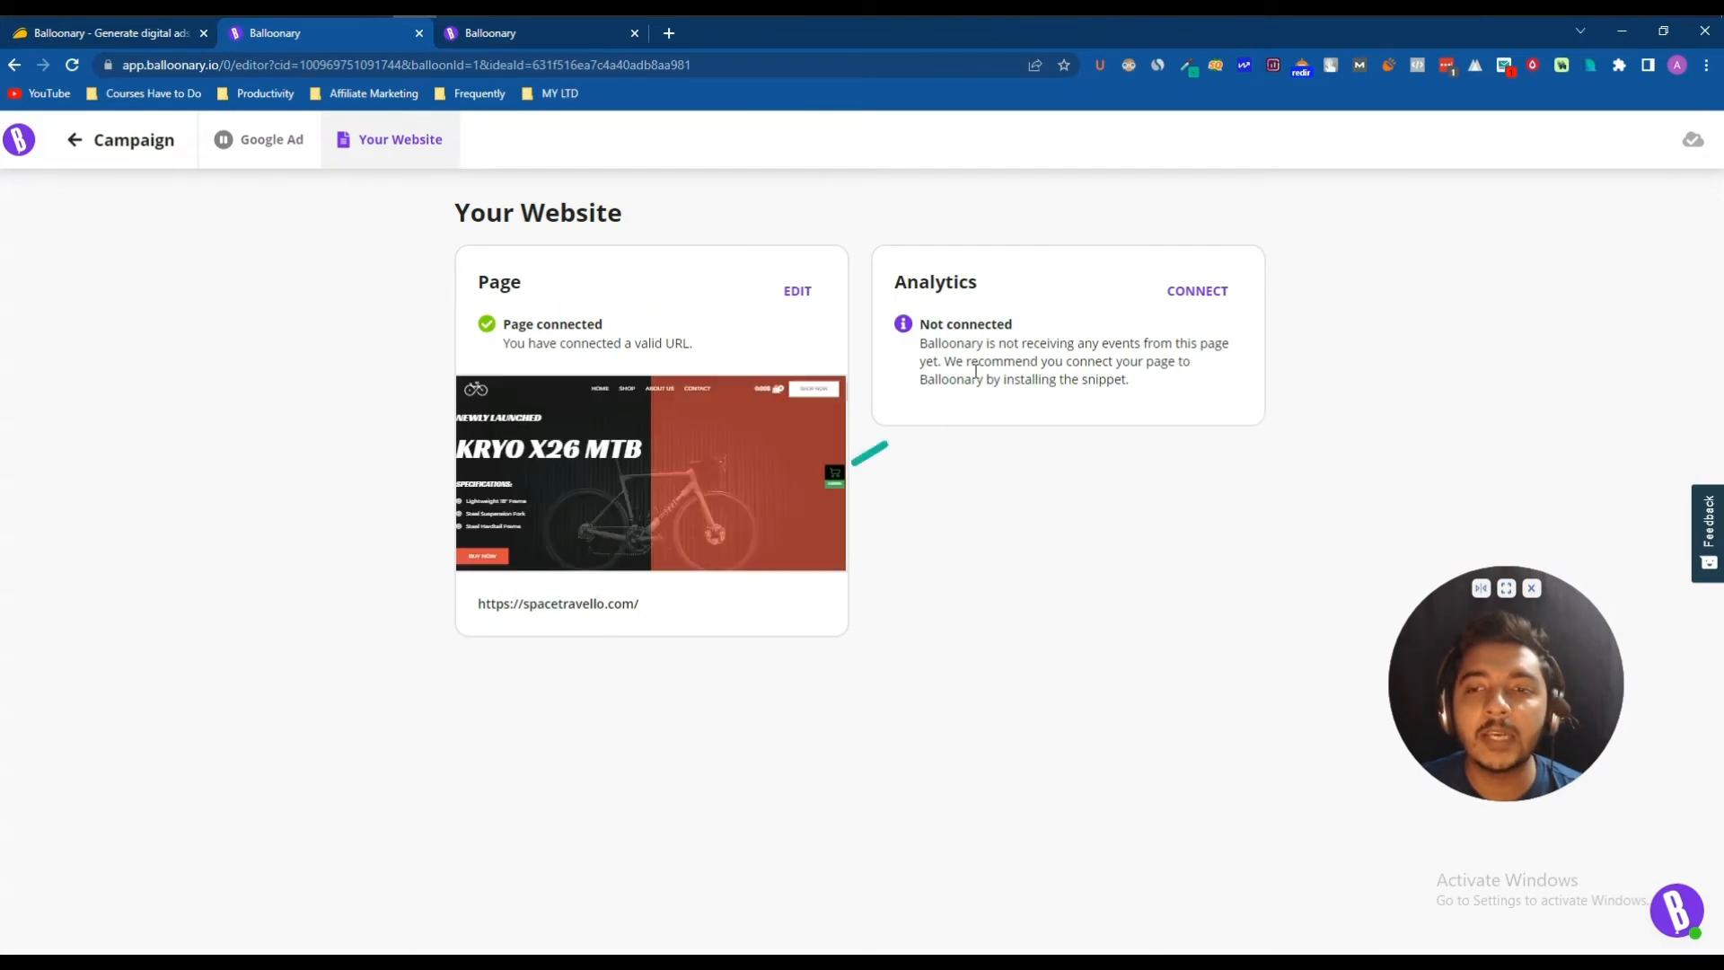
{"action": "left_click", "coordinate": [1190, 305]}
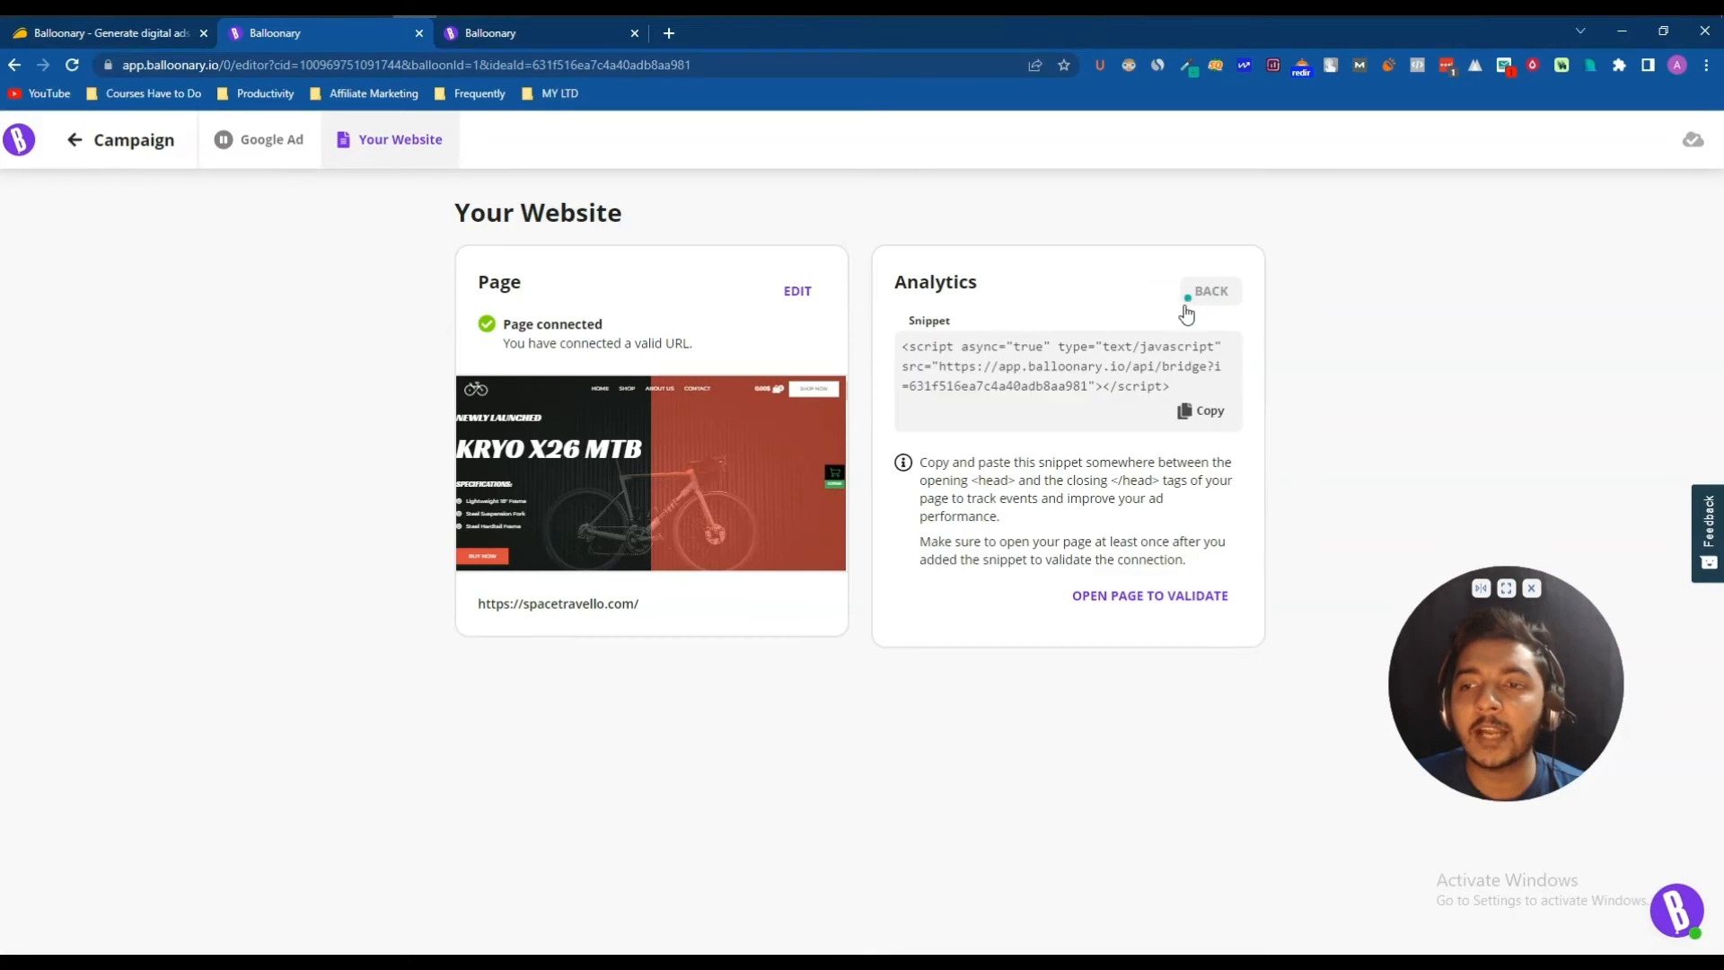
{"action": "left_click_drag", "start_coordinate": [905, 348], "coordinate": [1228, 389]}
{"action": "left_click", "coordinate": [1229, 389]}
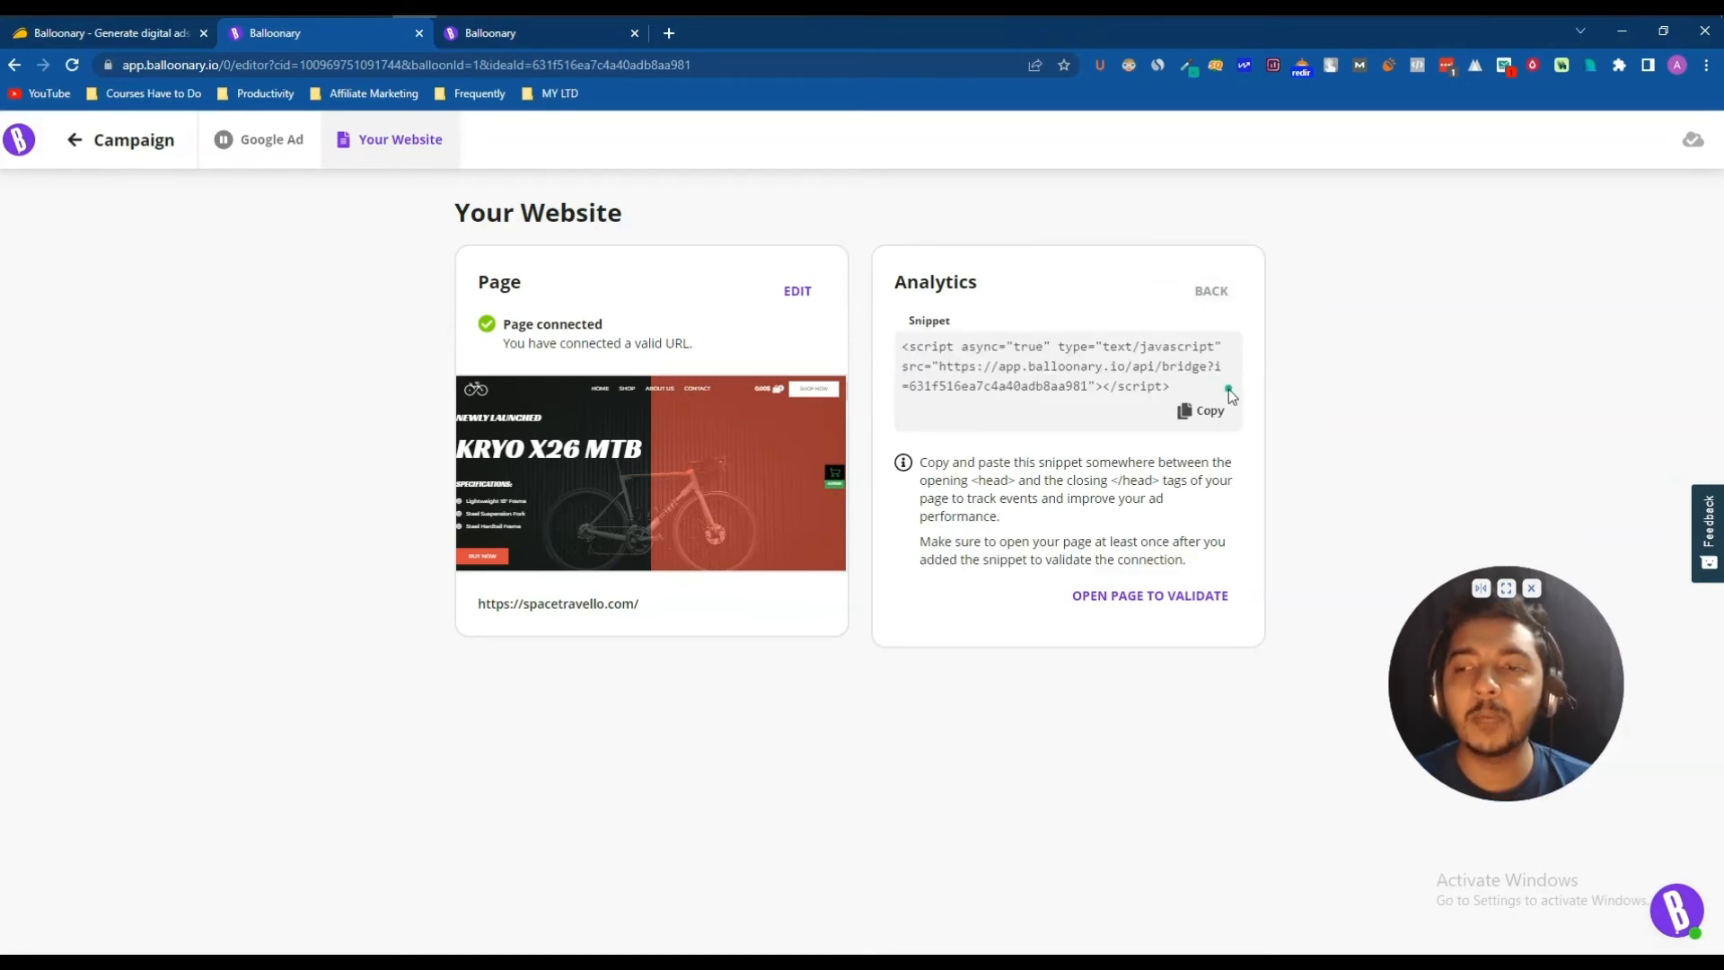
{"action": "left_click", "coordinate": [1203, 412]}
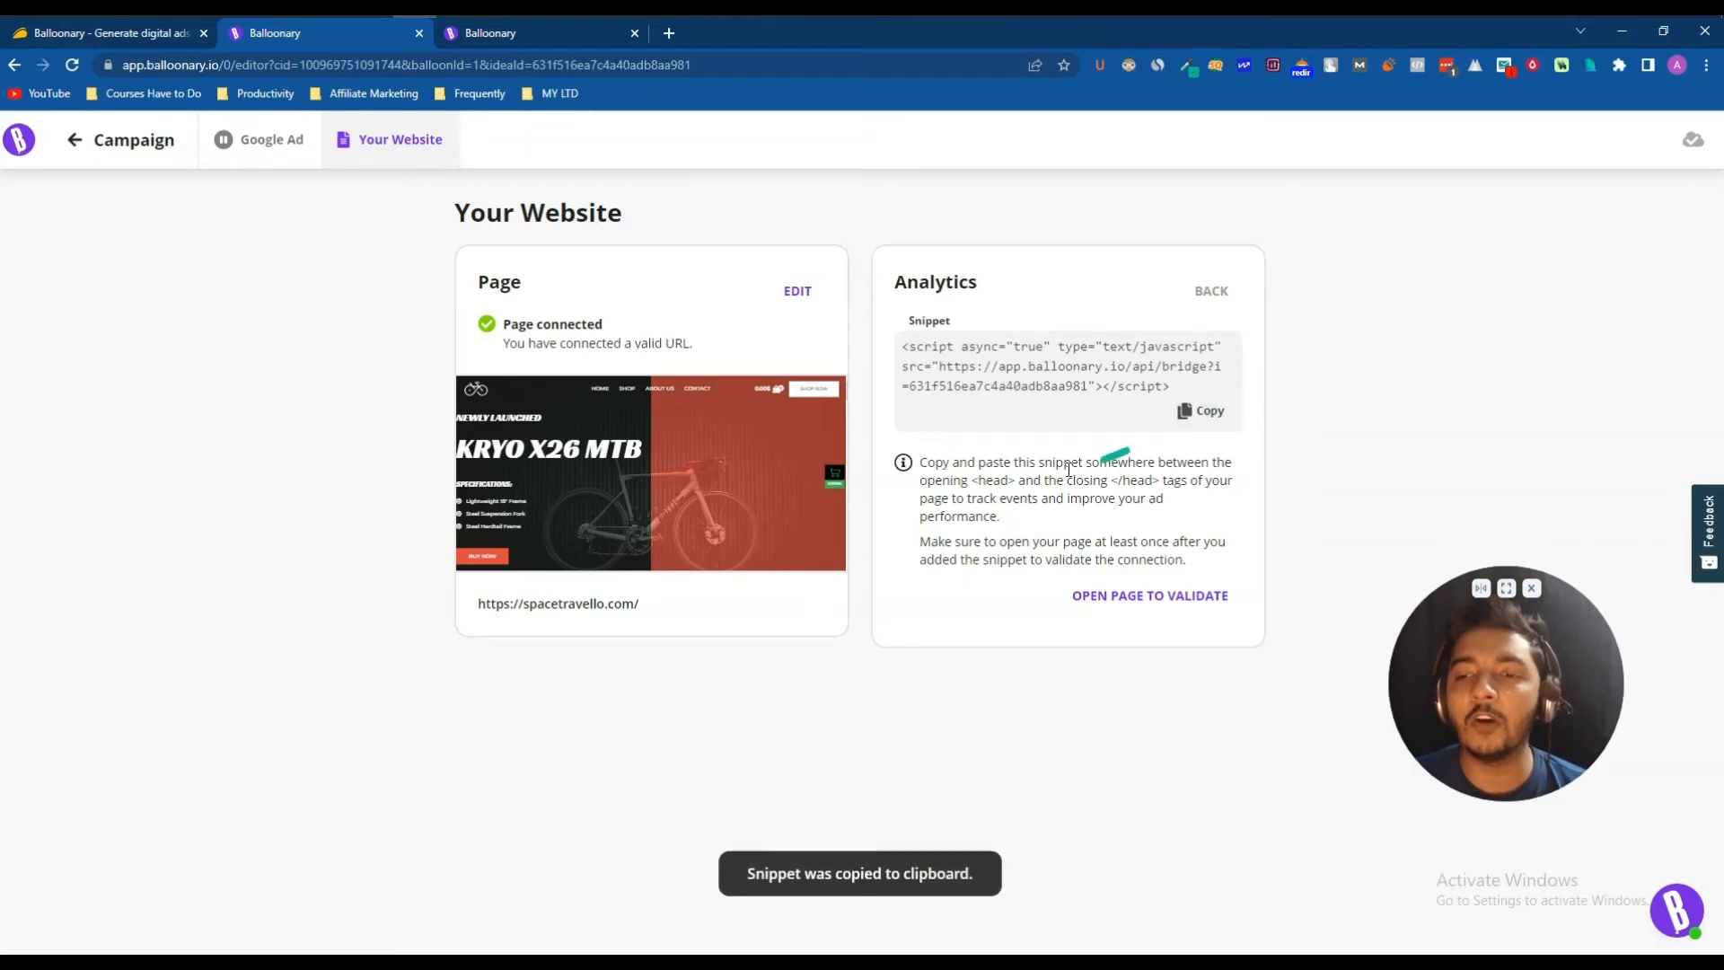
{"action": "left_click_drag", "start_coordinate": [973, 482], "coordinate": [1170, 481]}
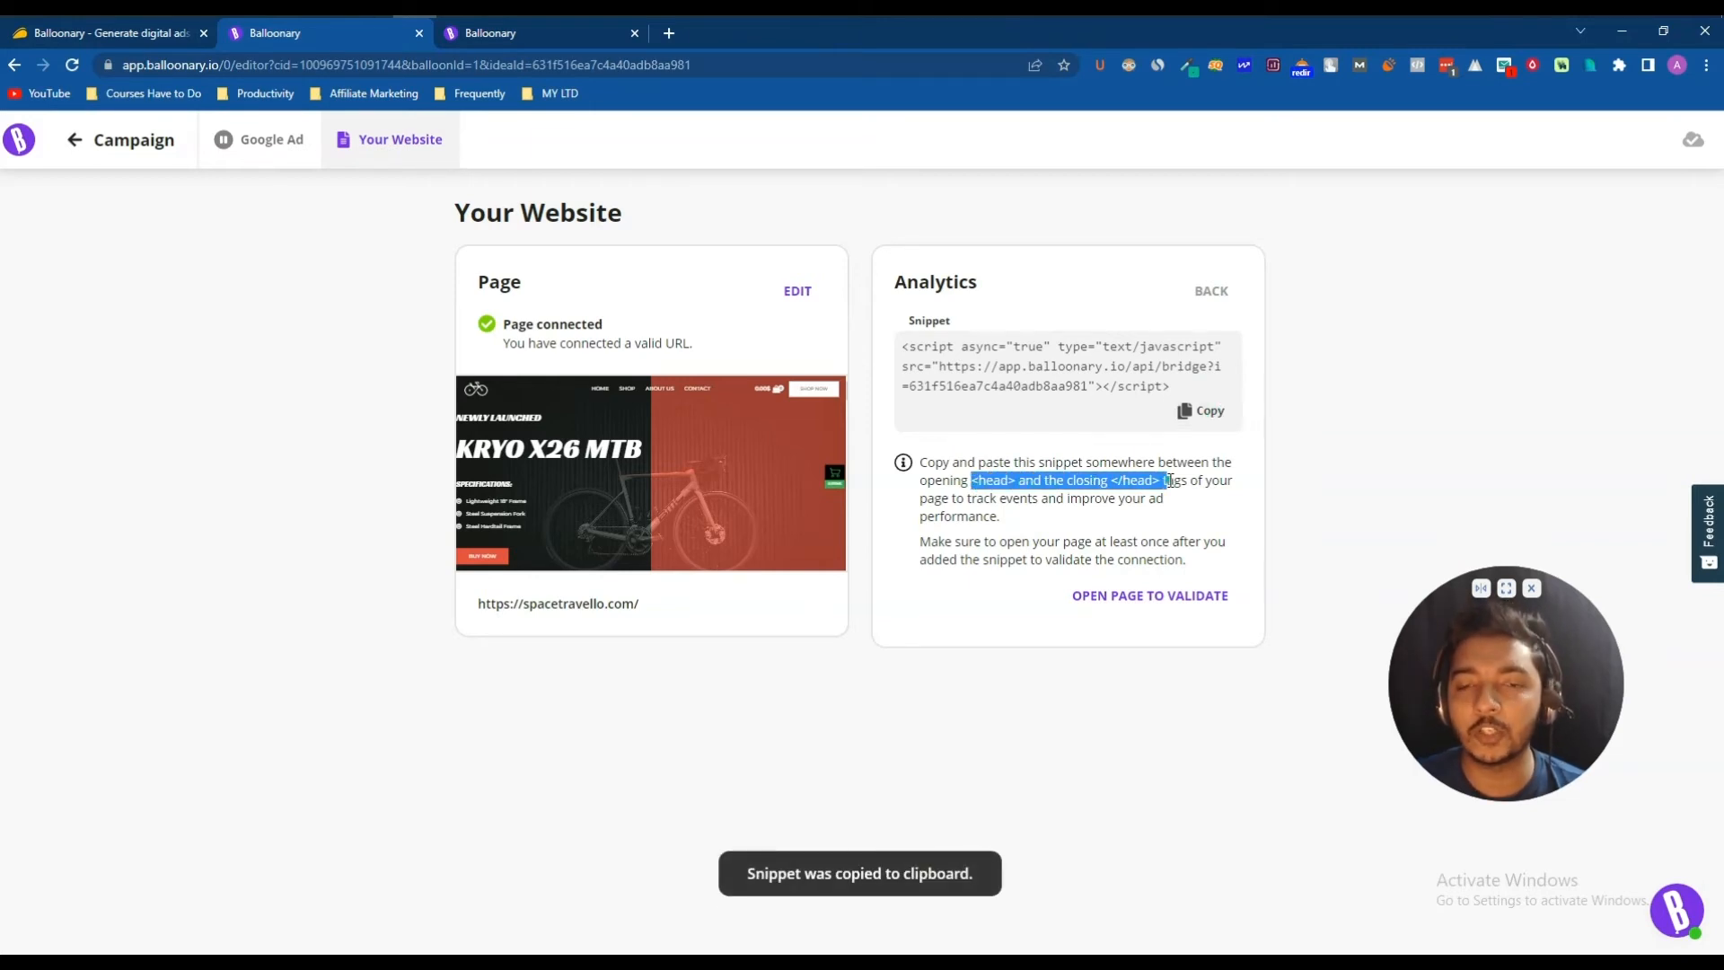
{"action": "left_click", "coordinate": [1171, 481]}
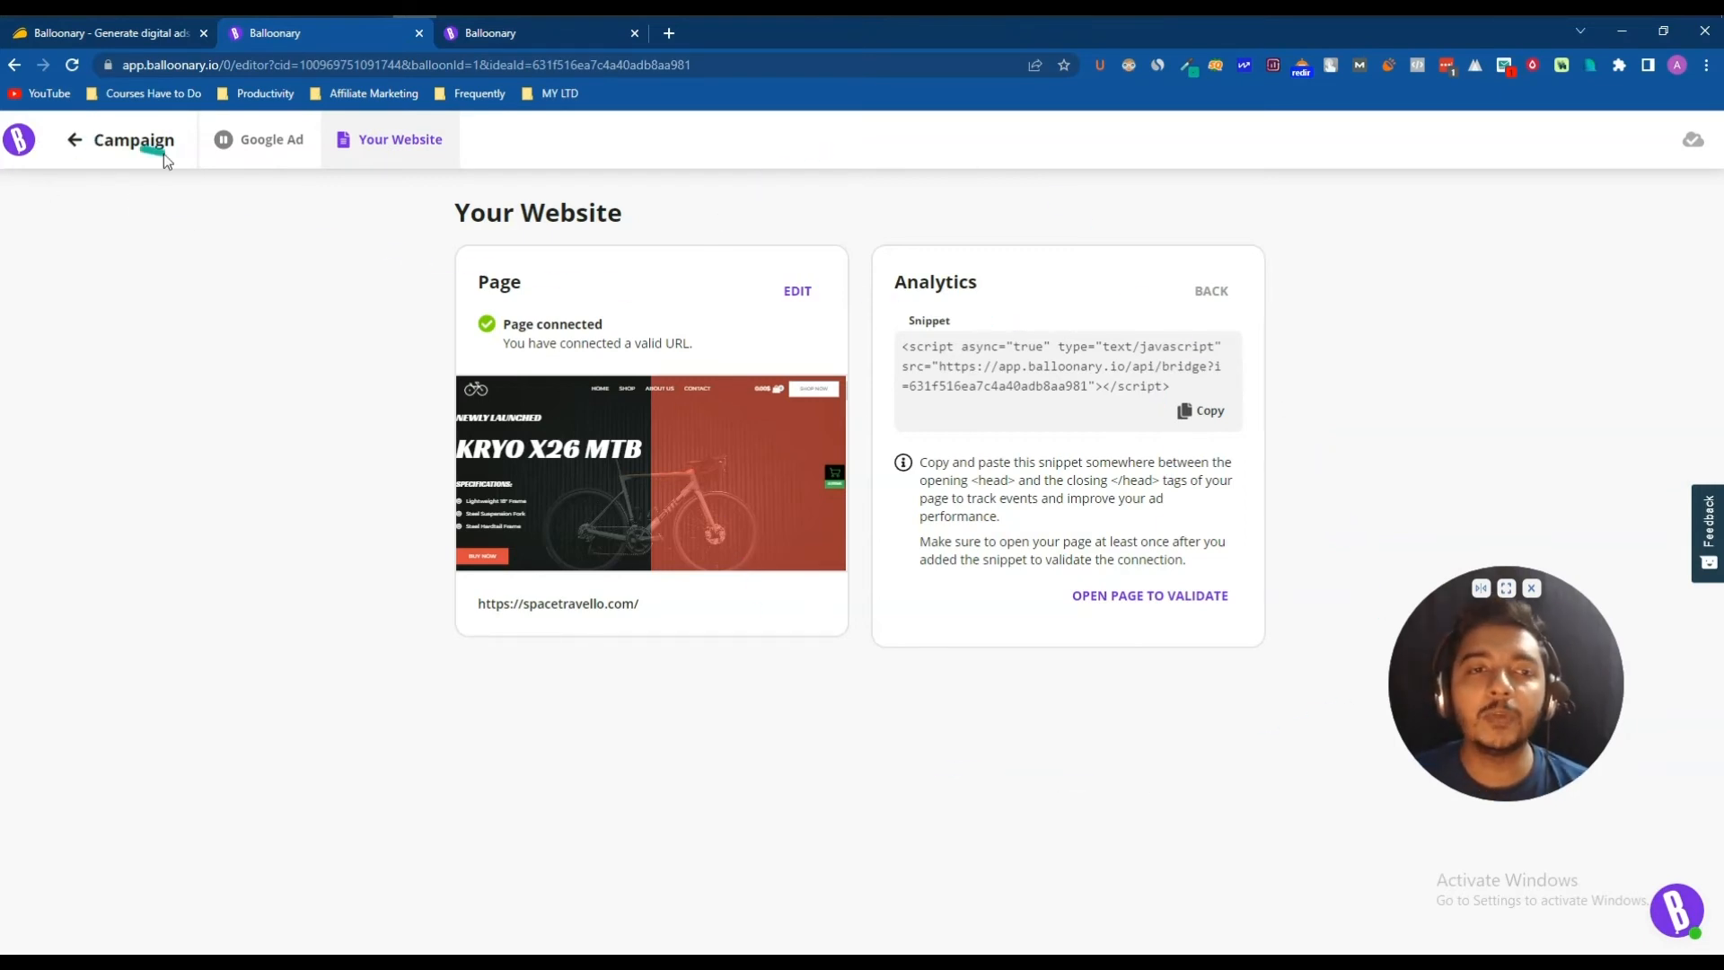
Return to the campaign's overview, dismiss the Open Your Ad tip and look at the Performance section.
{"action": "left_click", "coordinate": [75, 152]}
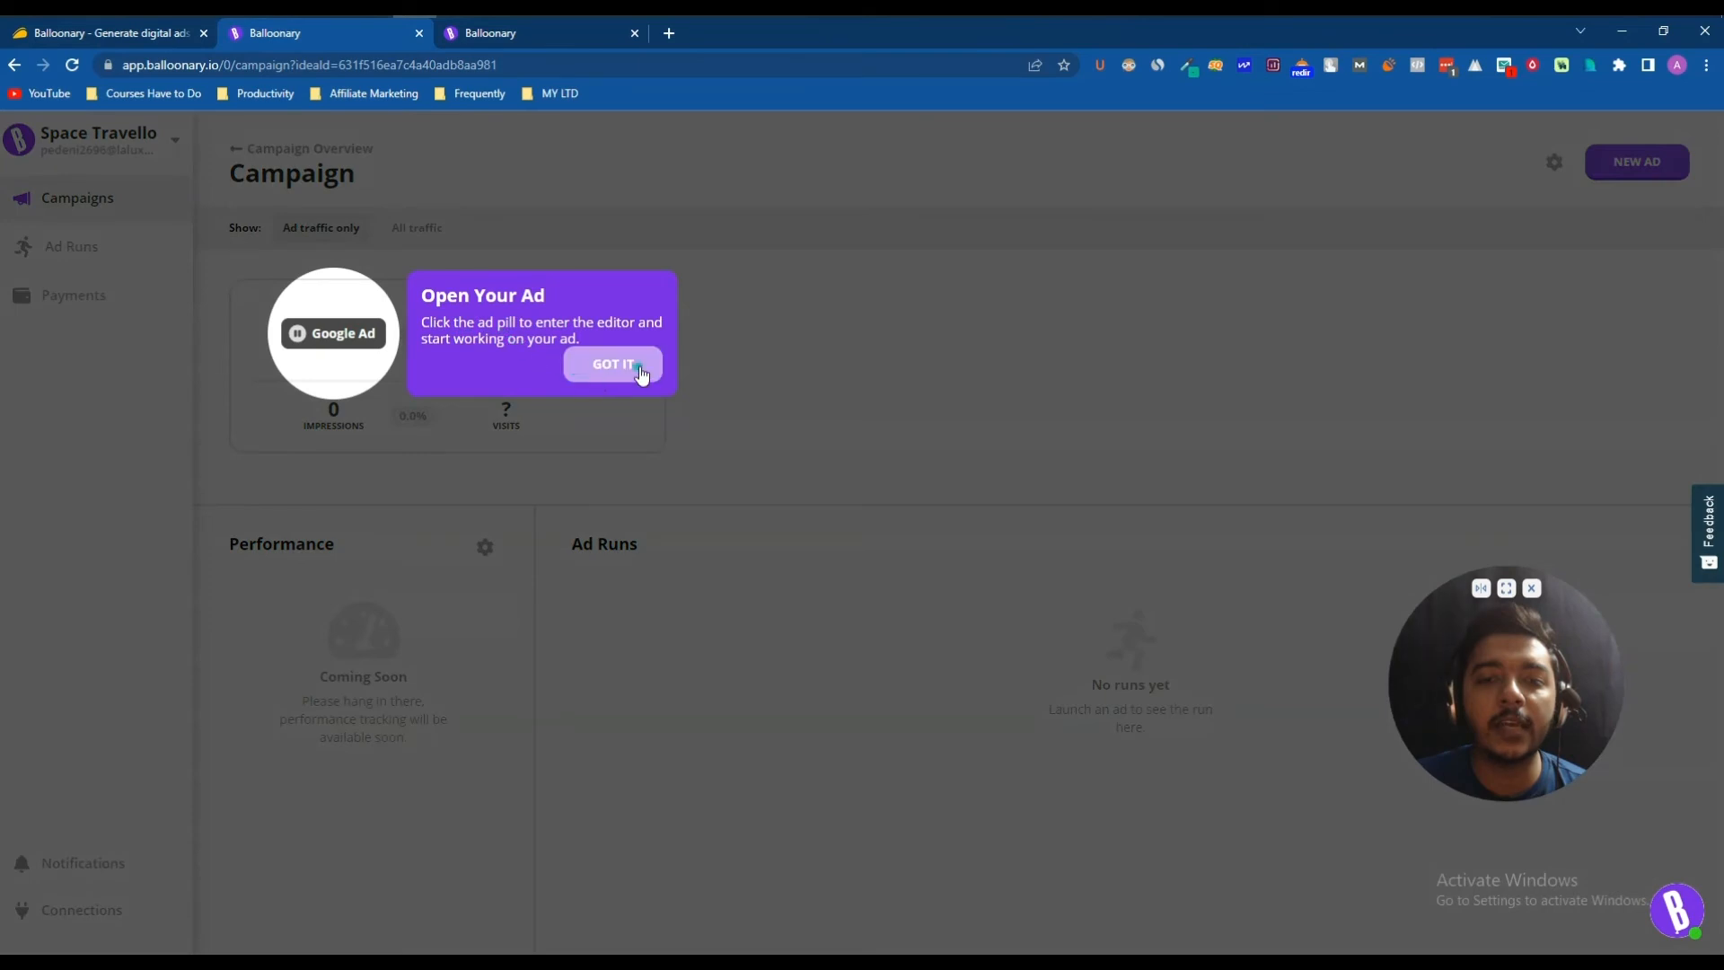
{"action": "left_click", "coordinate": [642, 376]}
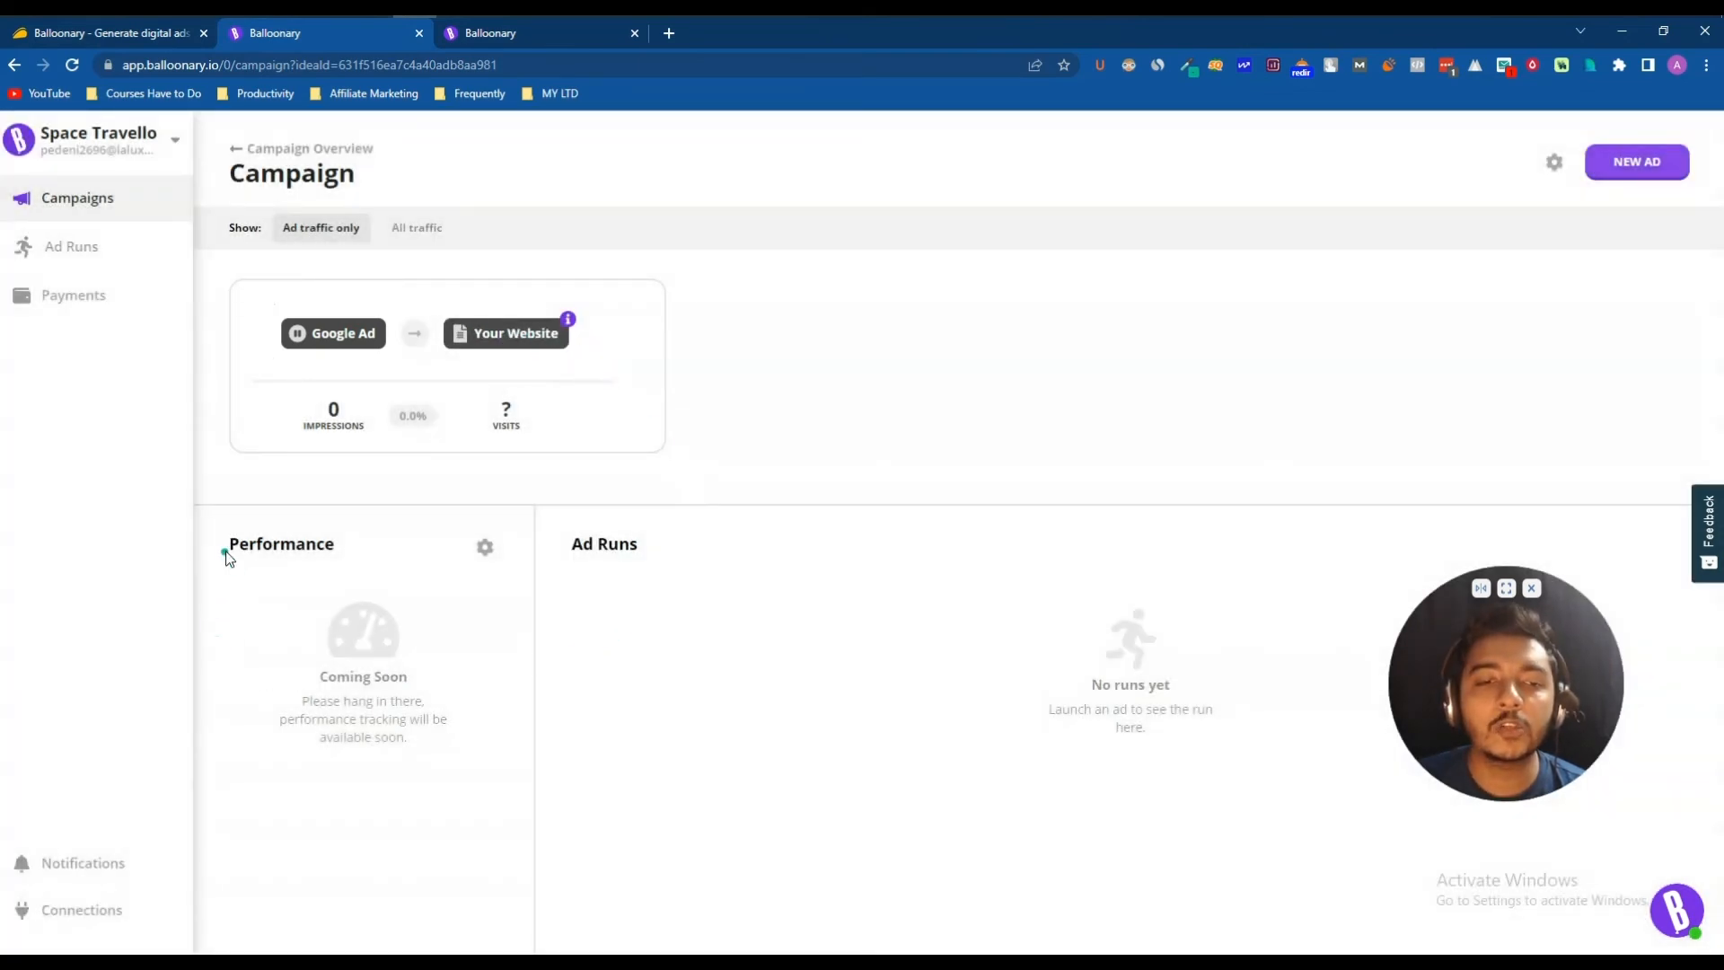
{"action": "left_click_drag", "start_coordinate": [233, 546], "coordinate": [302, 546]}
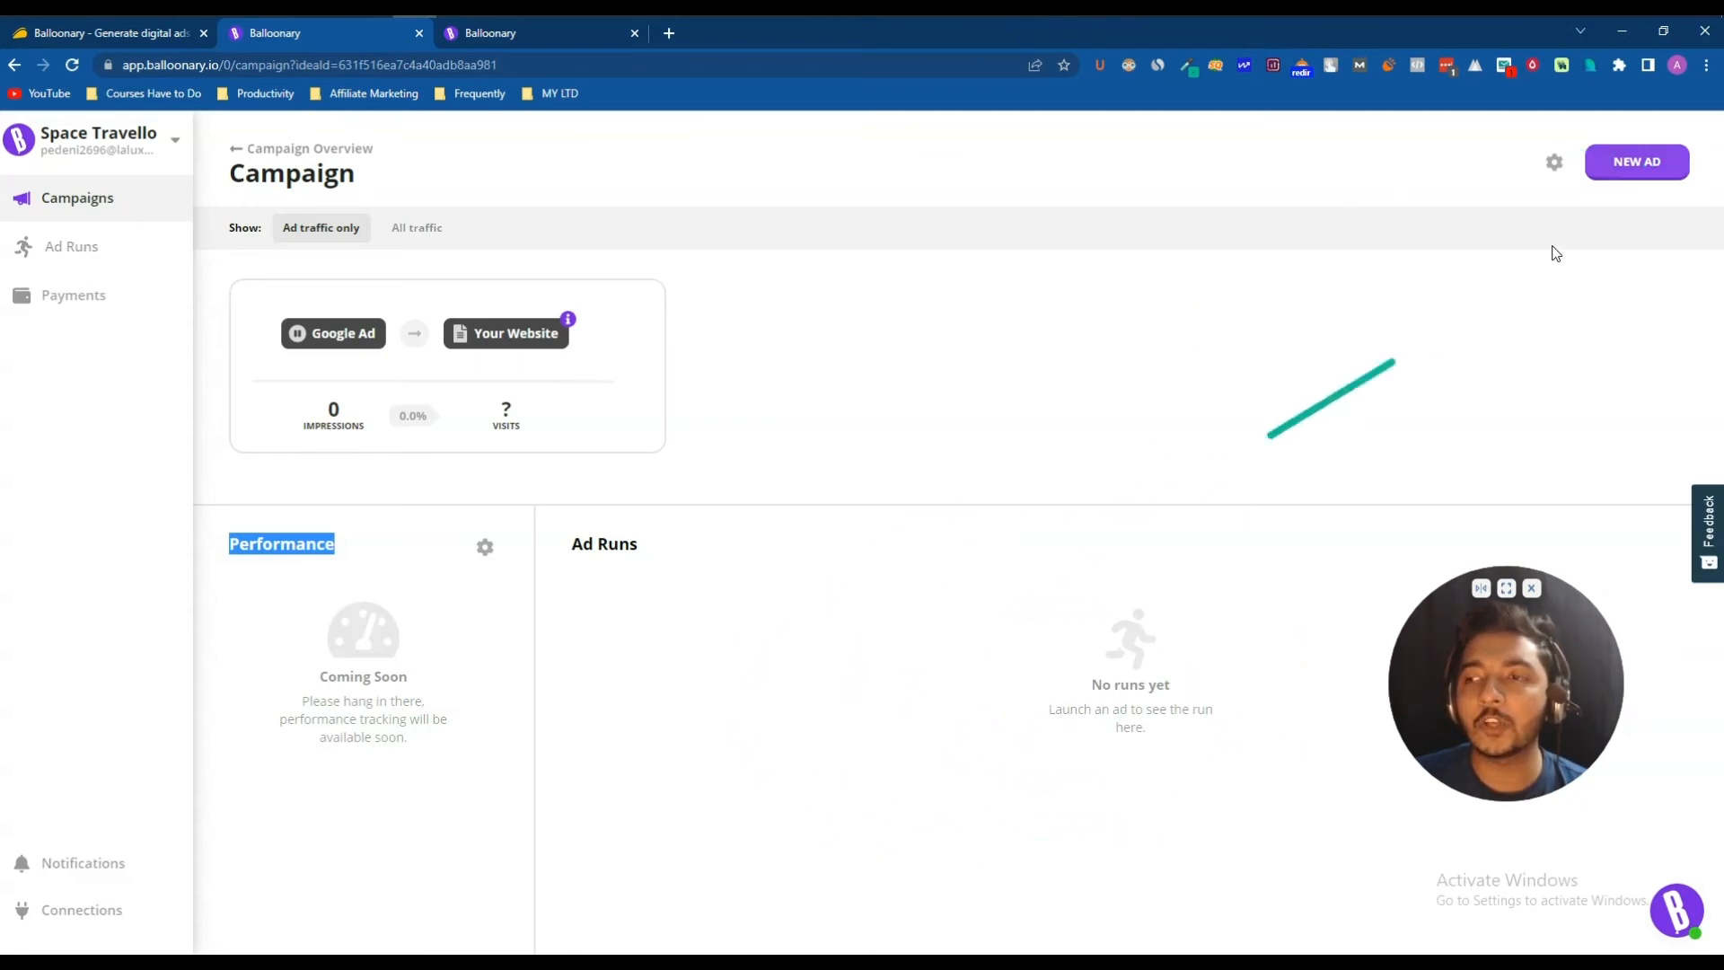
View the platform choices for a new ad and the campaign's management options, closing both without a selection.
{"action": "left_click", "coordinate": [1629, 175]}
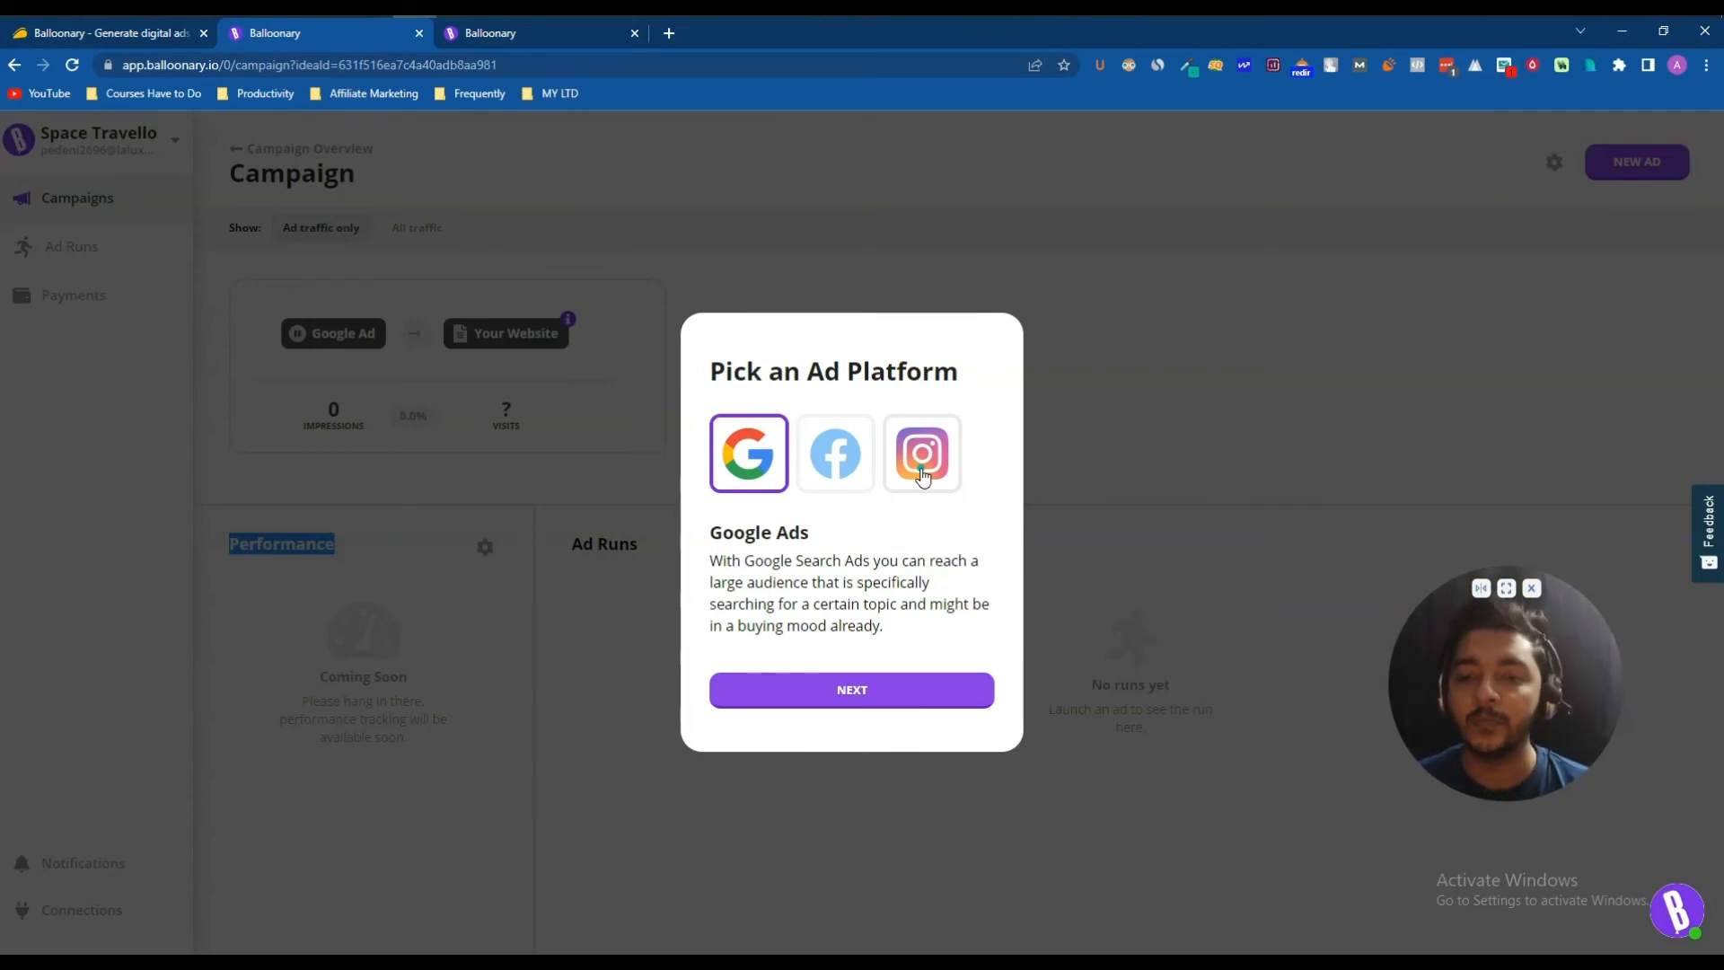
{"action": "left_click", "coordinate": [1147, 368]}
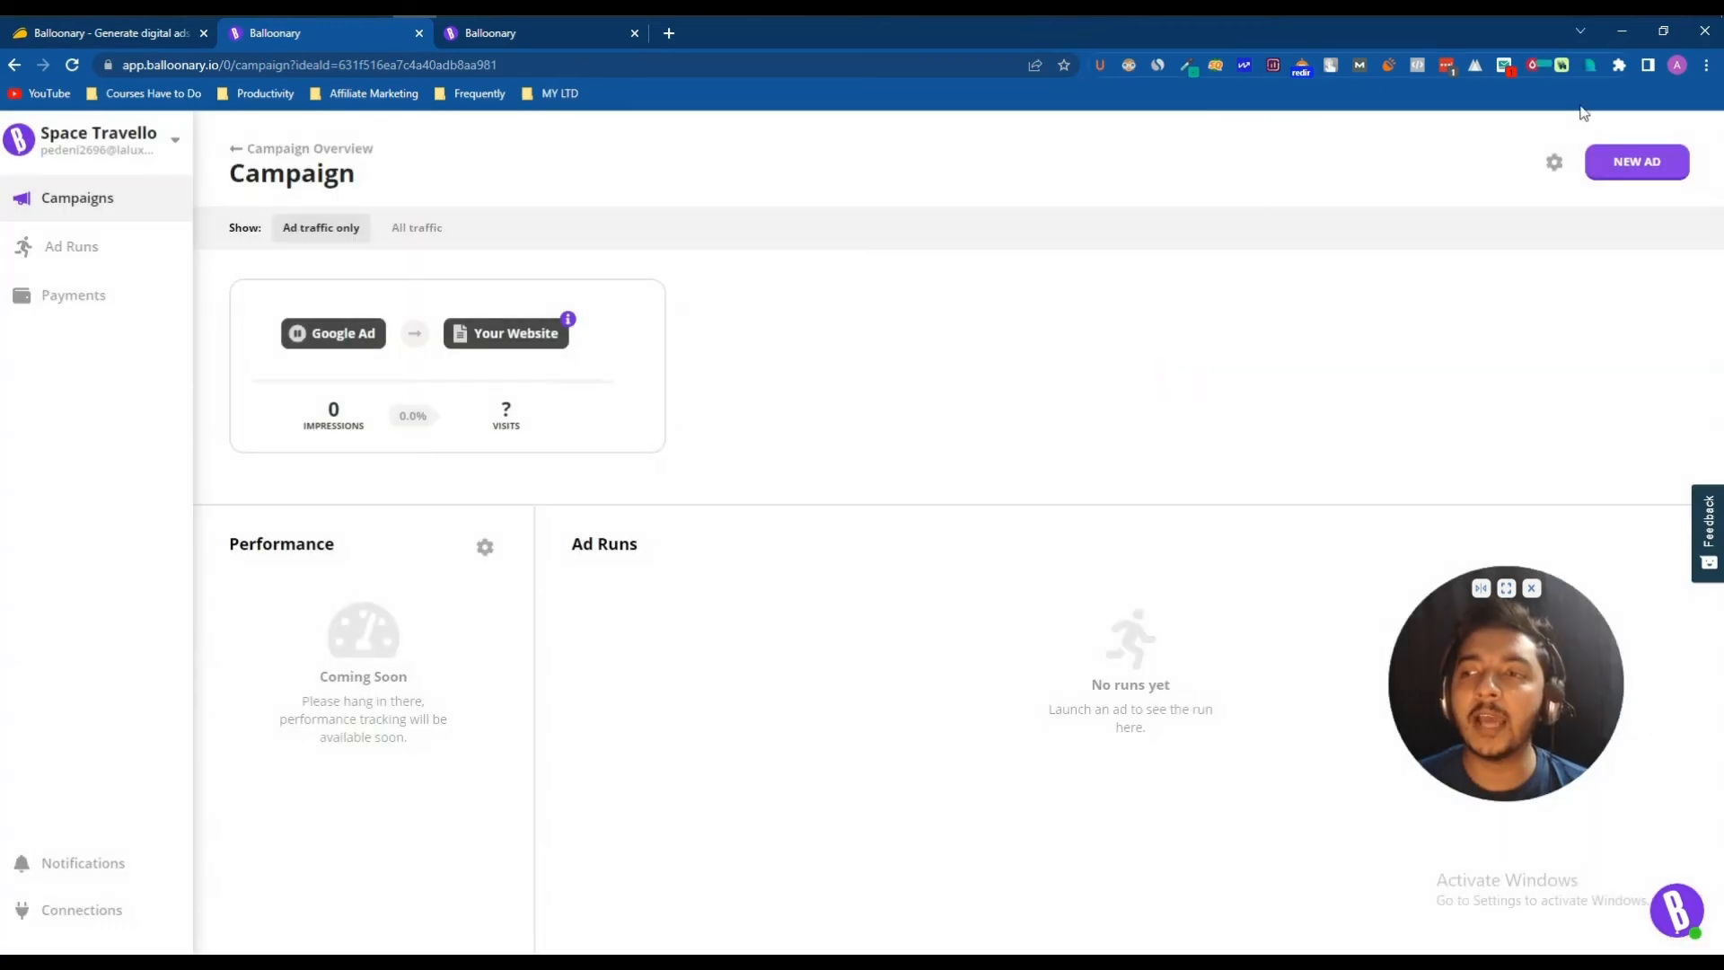
{"action": "left_click", "coordinate": [1555, 163]}
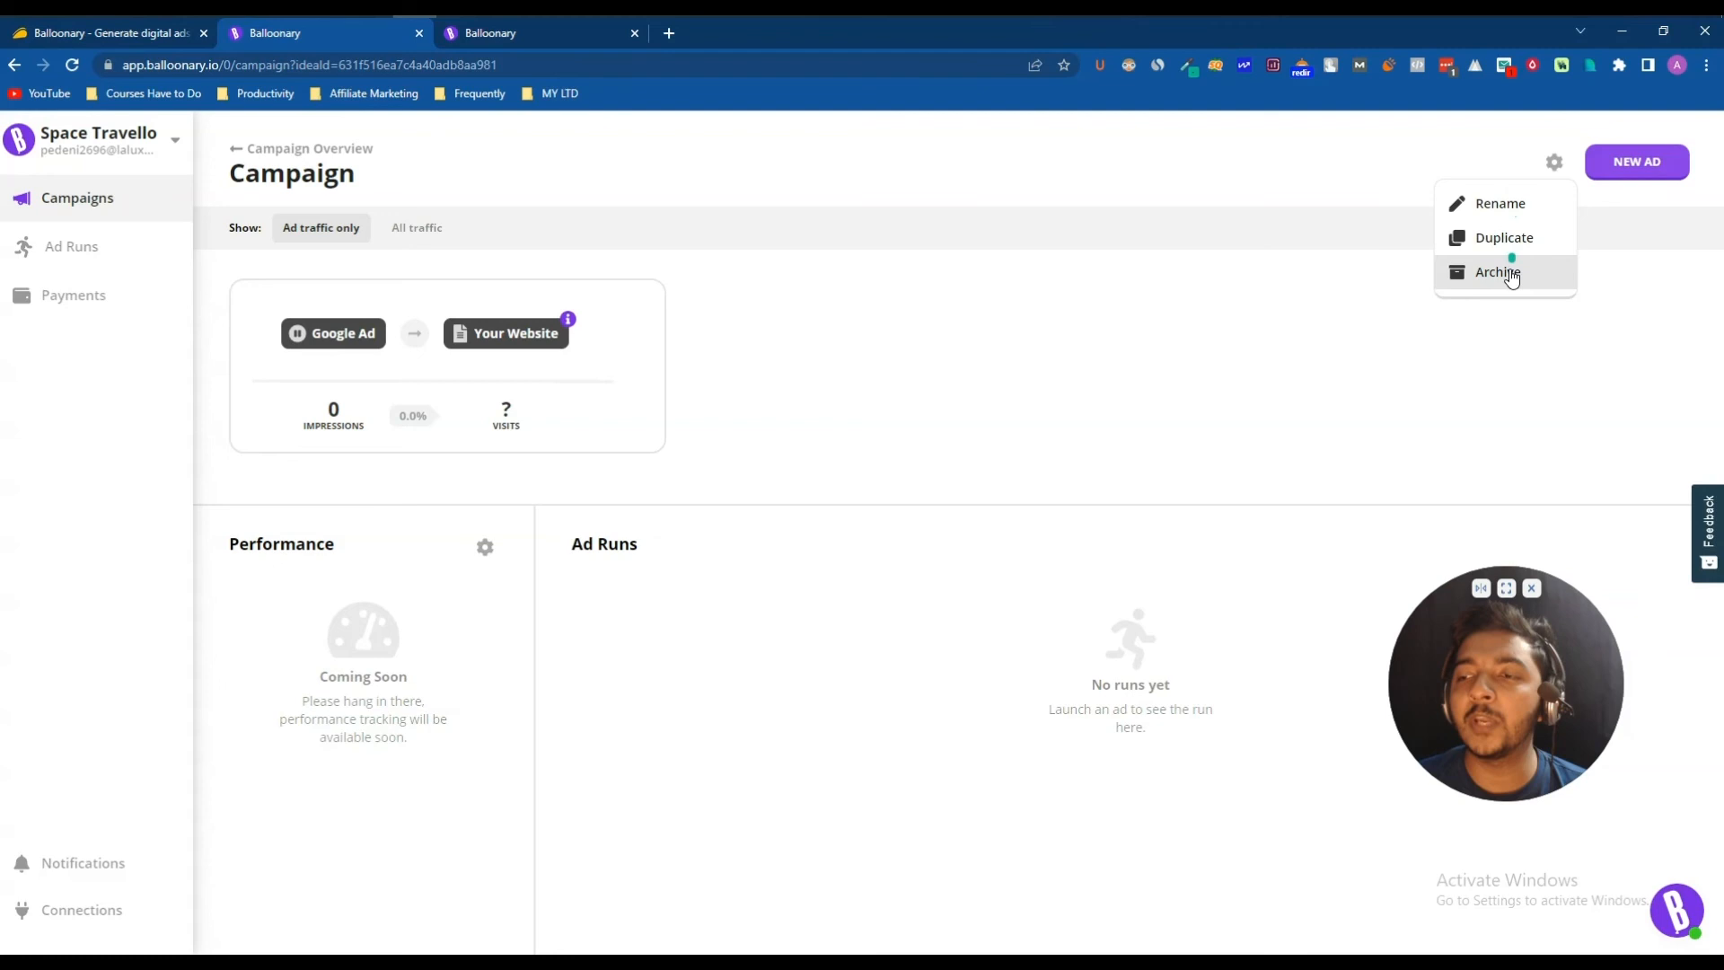
{"action": "left_click", "coordinate": [988, 262]}
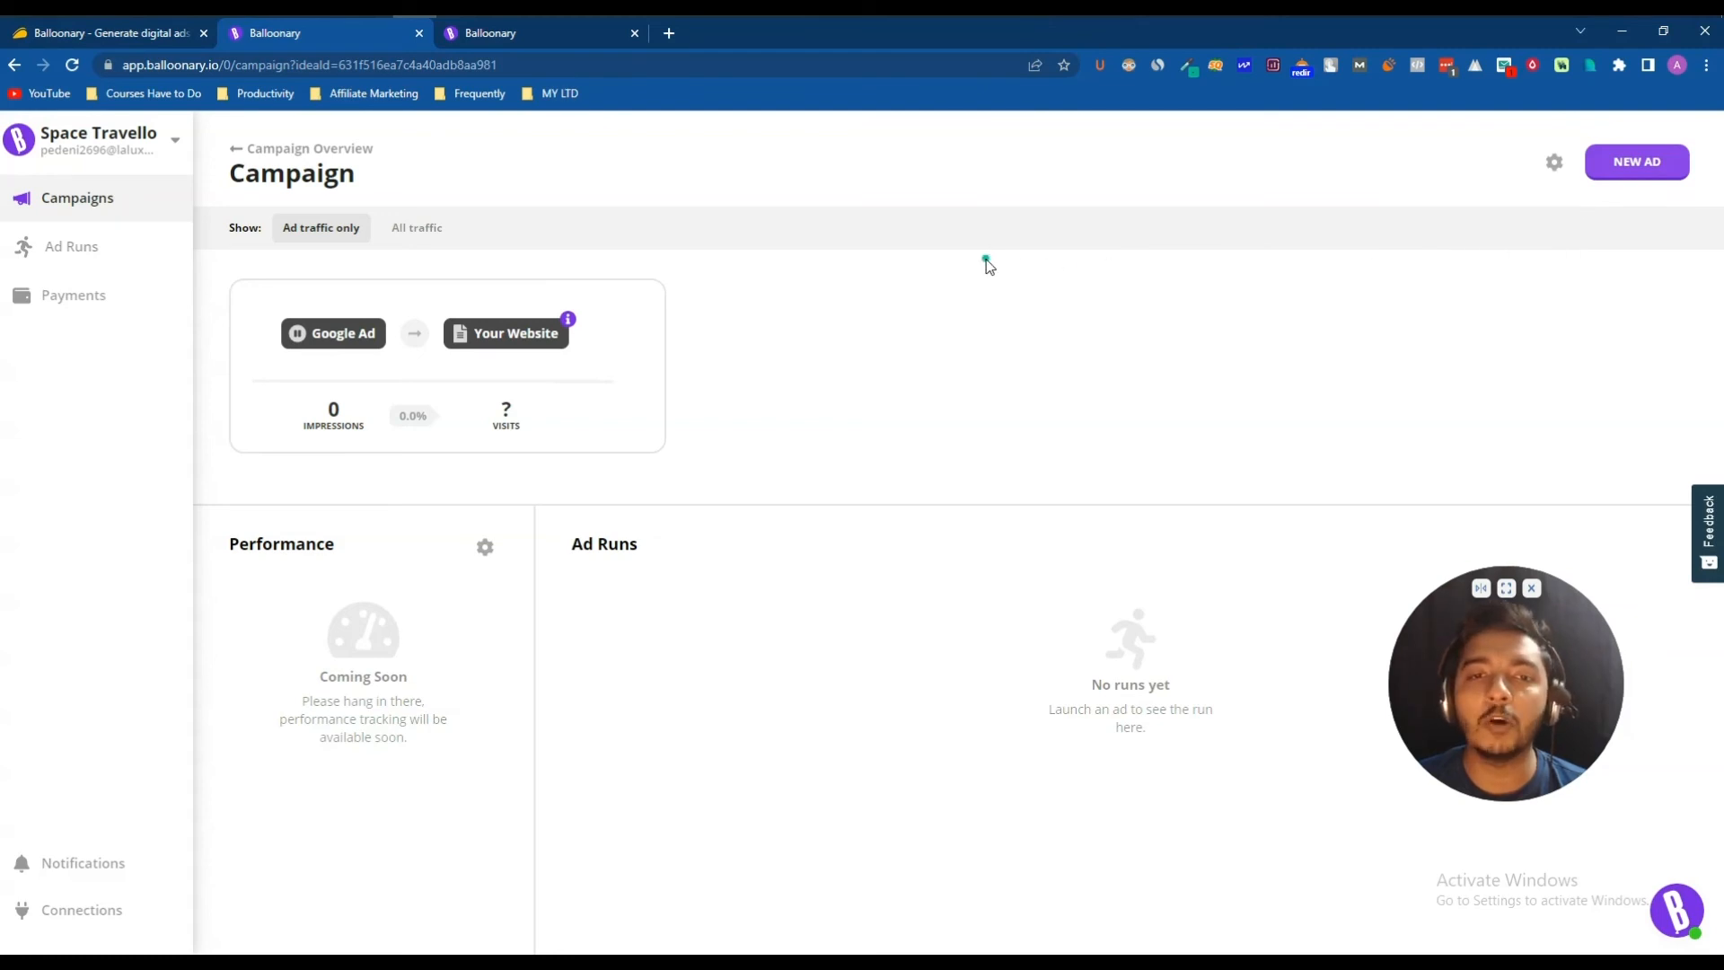
Show all traffic for the campaign and go to the list of campaigns.
{"action": "left_click", "coordinate": [431, 235]}
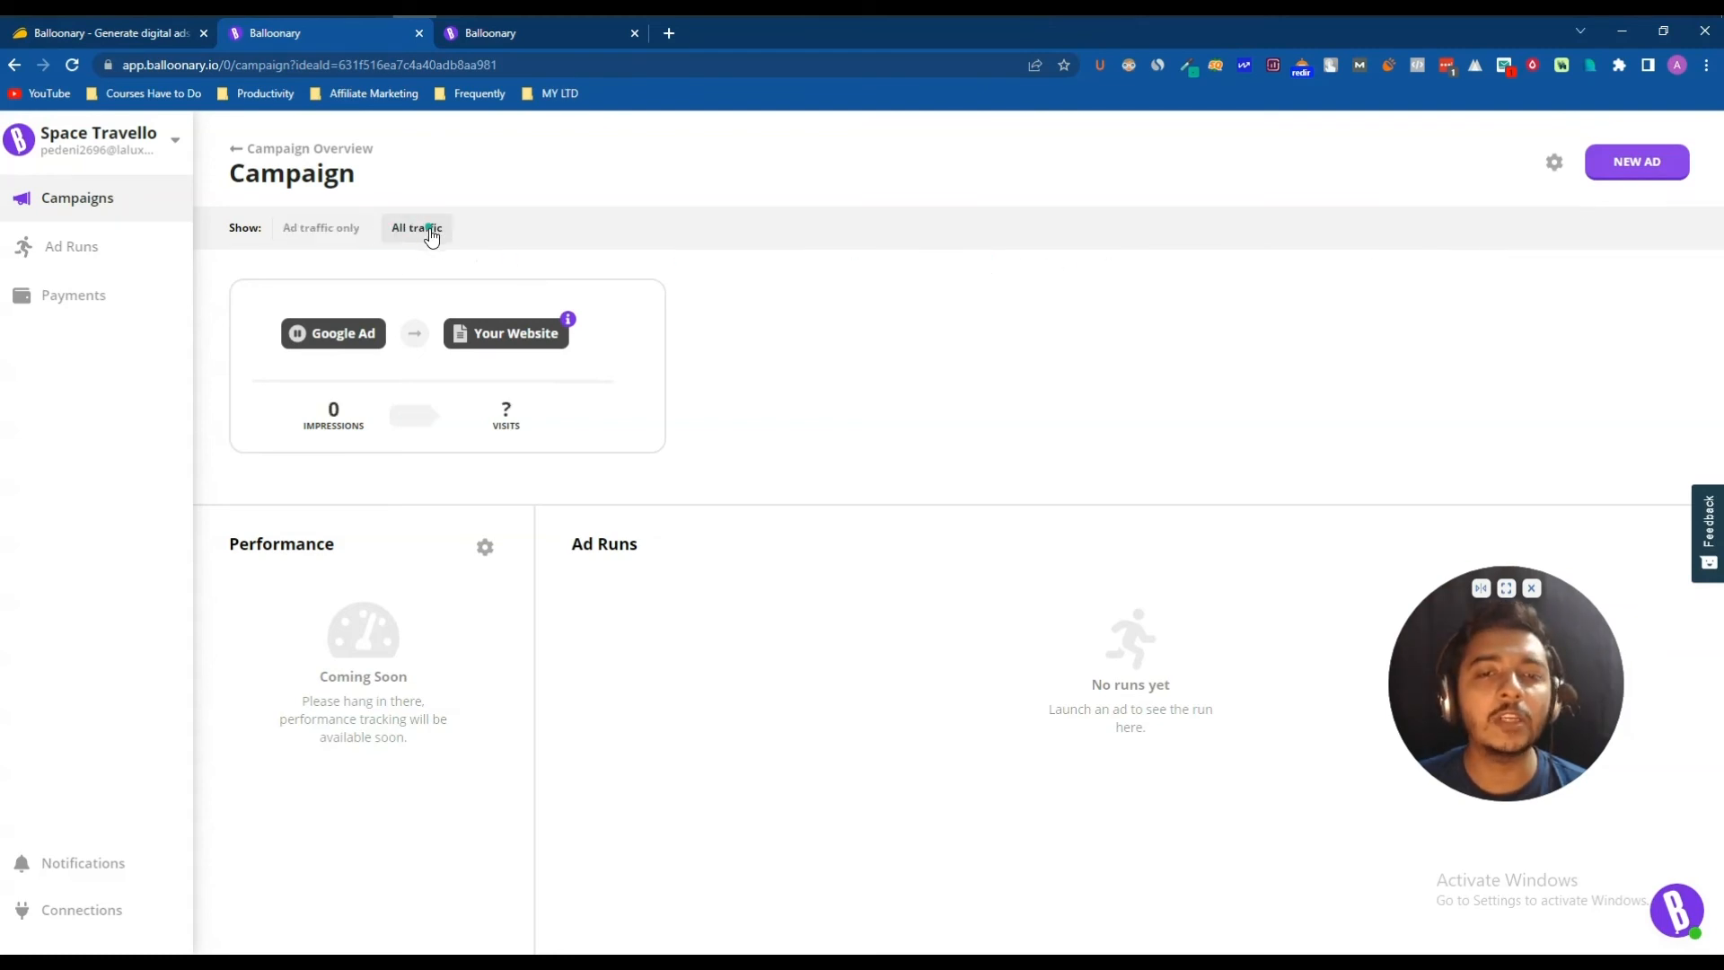
{"action": "left_click_drag", "start_coordinate": [306, 411], "coordinate": [844, 422]}
{"action": "left_click", "coordinate": [842, 417]}
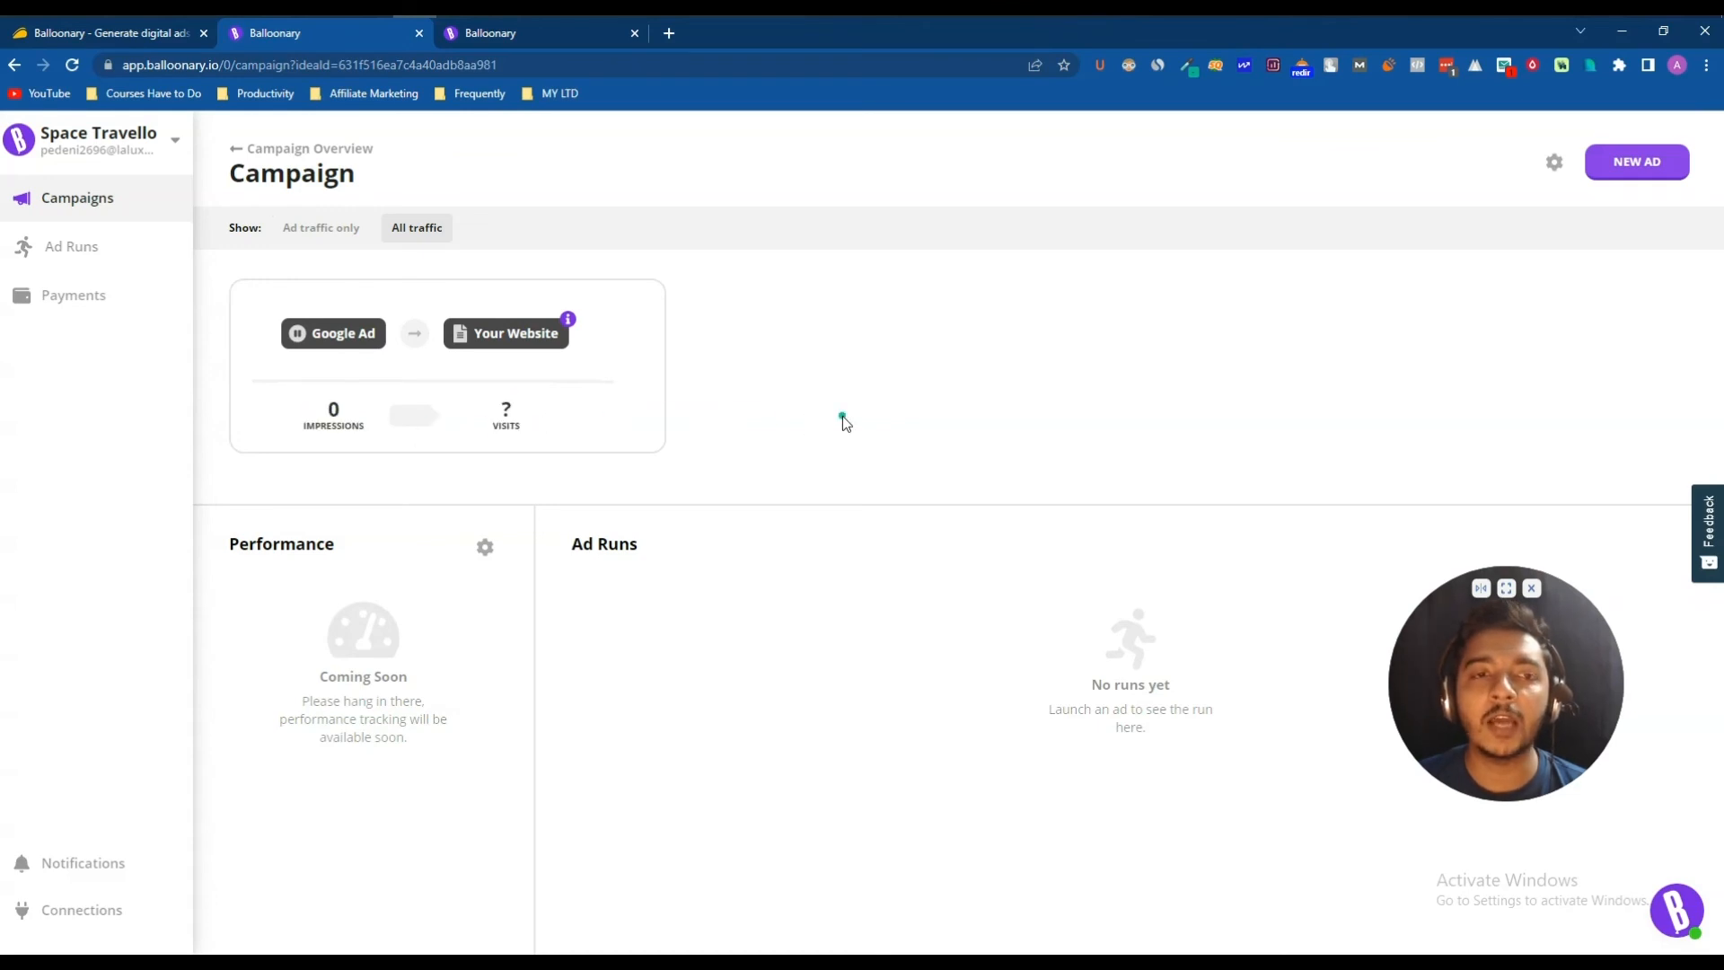
{"action": "left_click", "coordinate": [77, 213]}
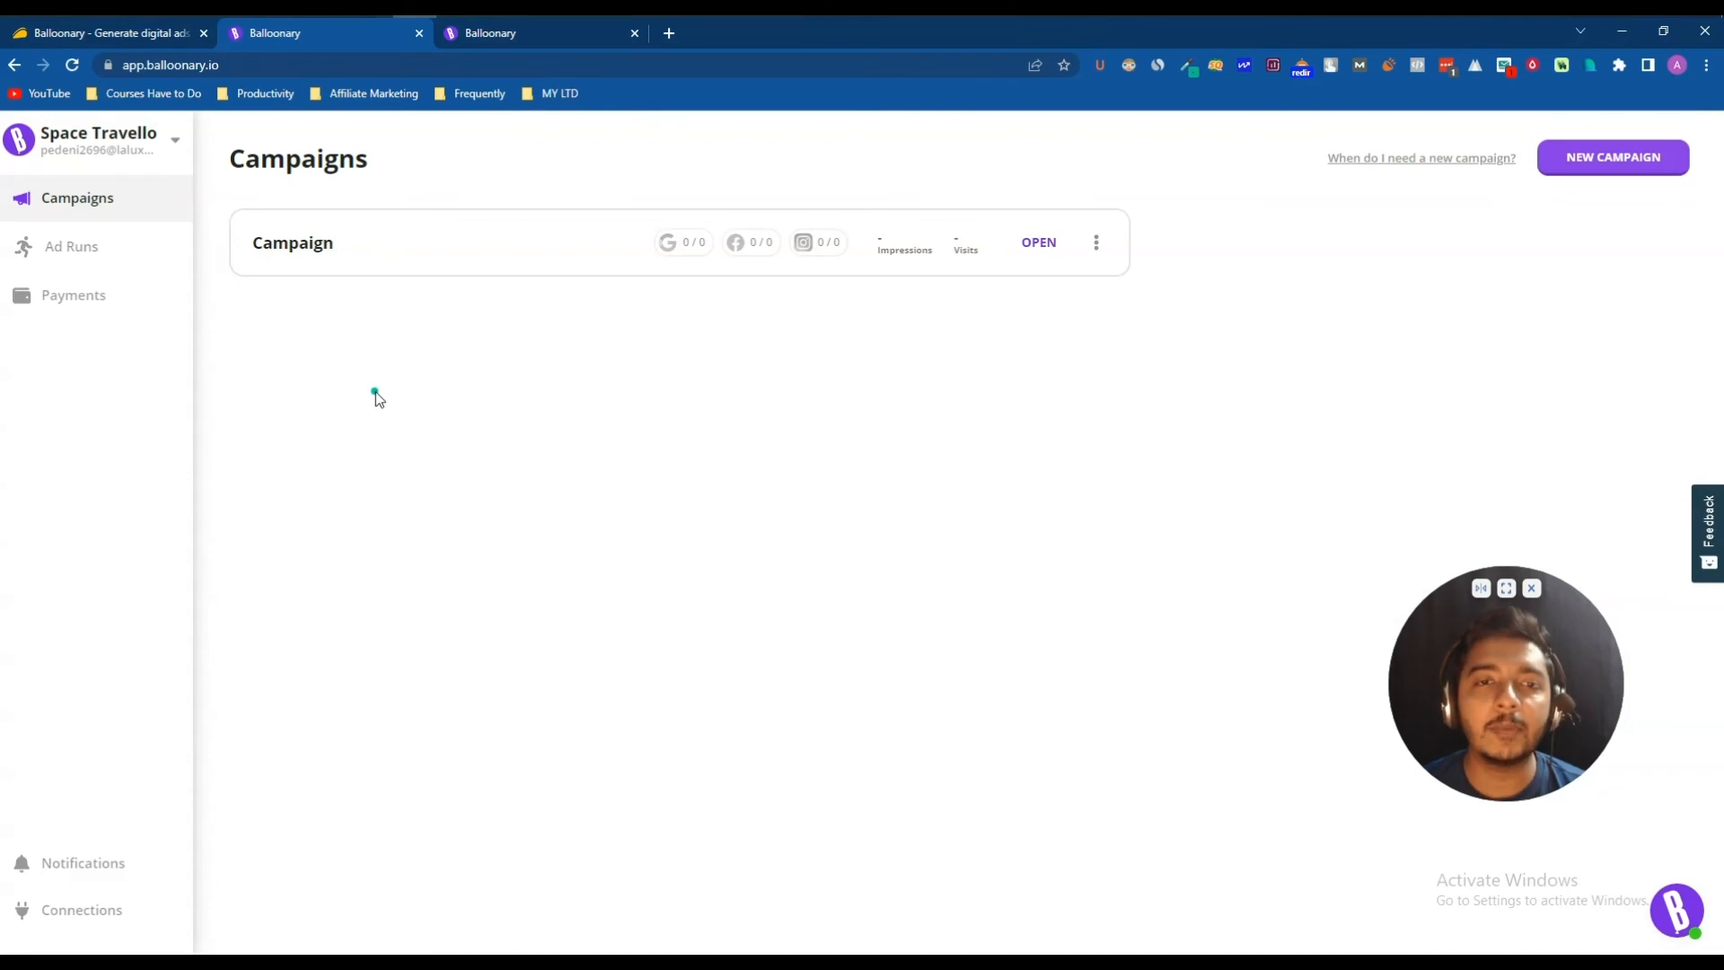
Switch to the AppSumo deal page and review Balloonary's overview, plans and features, and founder section.
{"action": "left_click", "coordinate": [94, 33]}
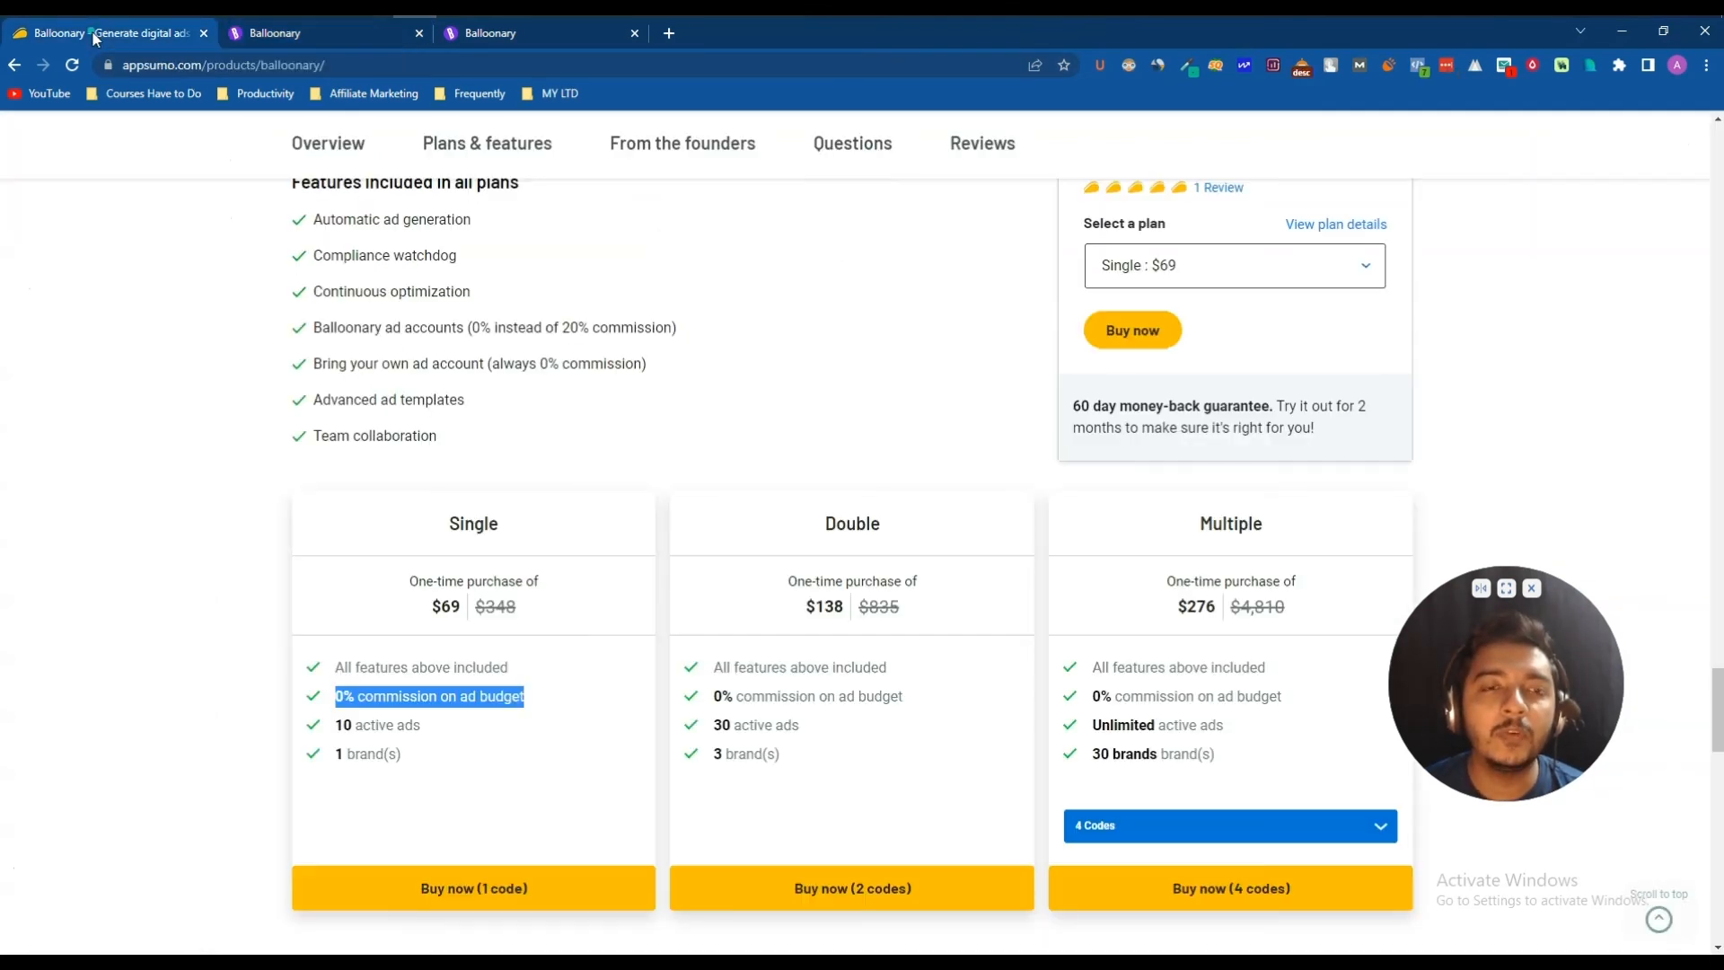
{"action": "middle_click", "coordinate": [259, 721]}
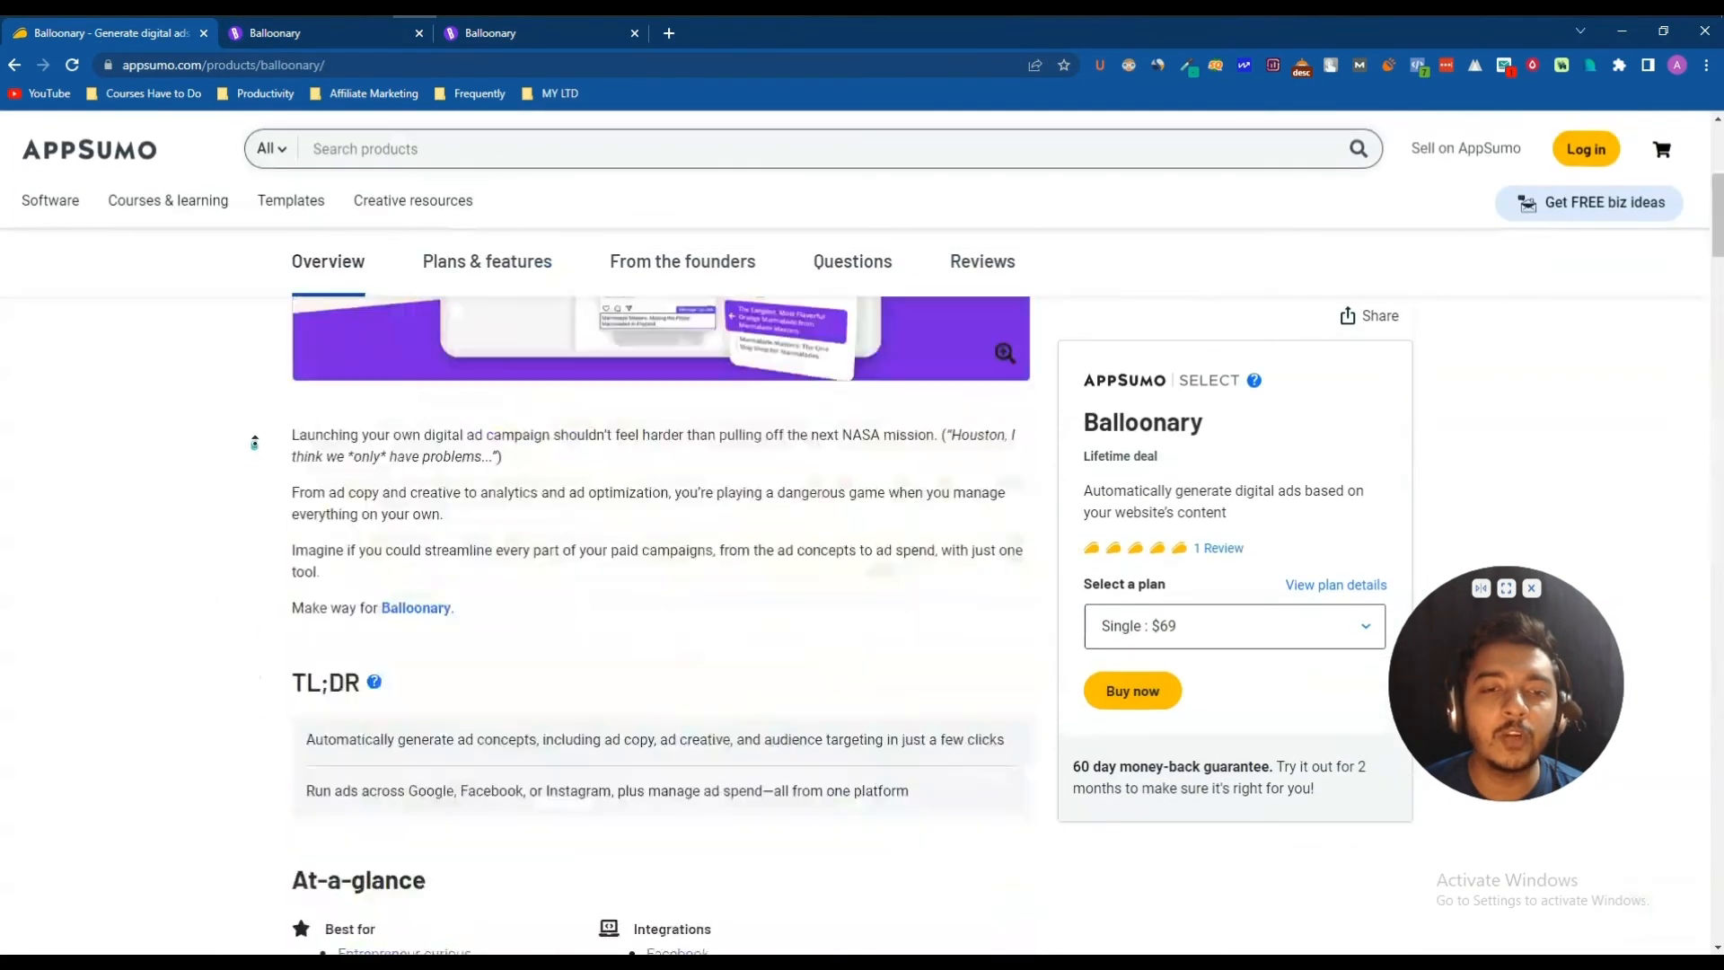
{"action": "middle_click", "coordinate": [255, 442]}
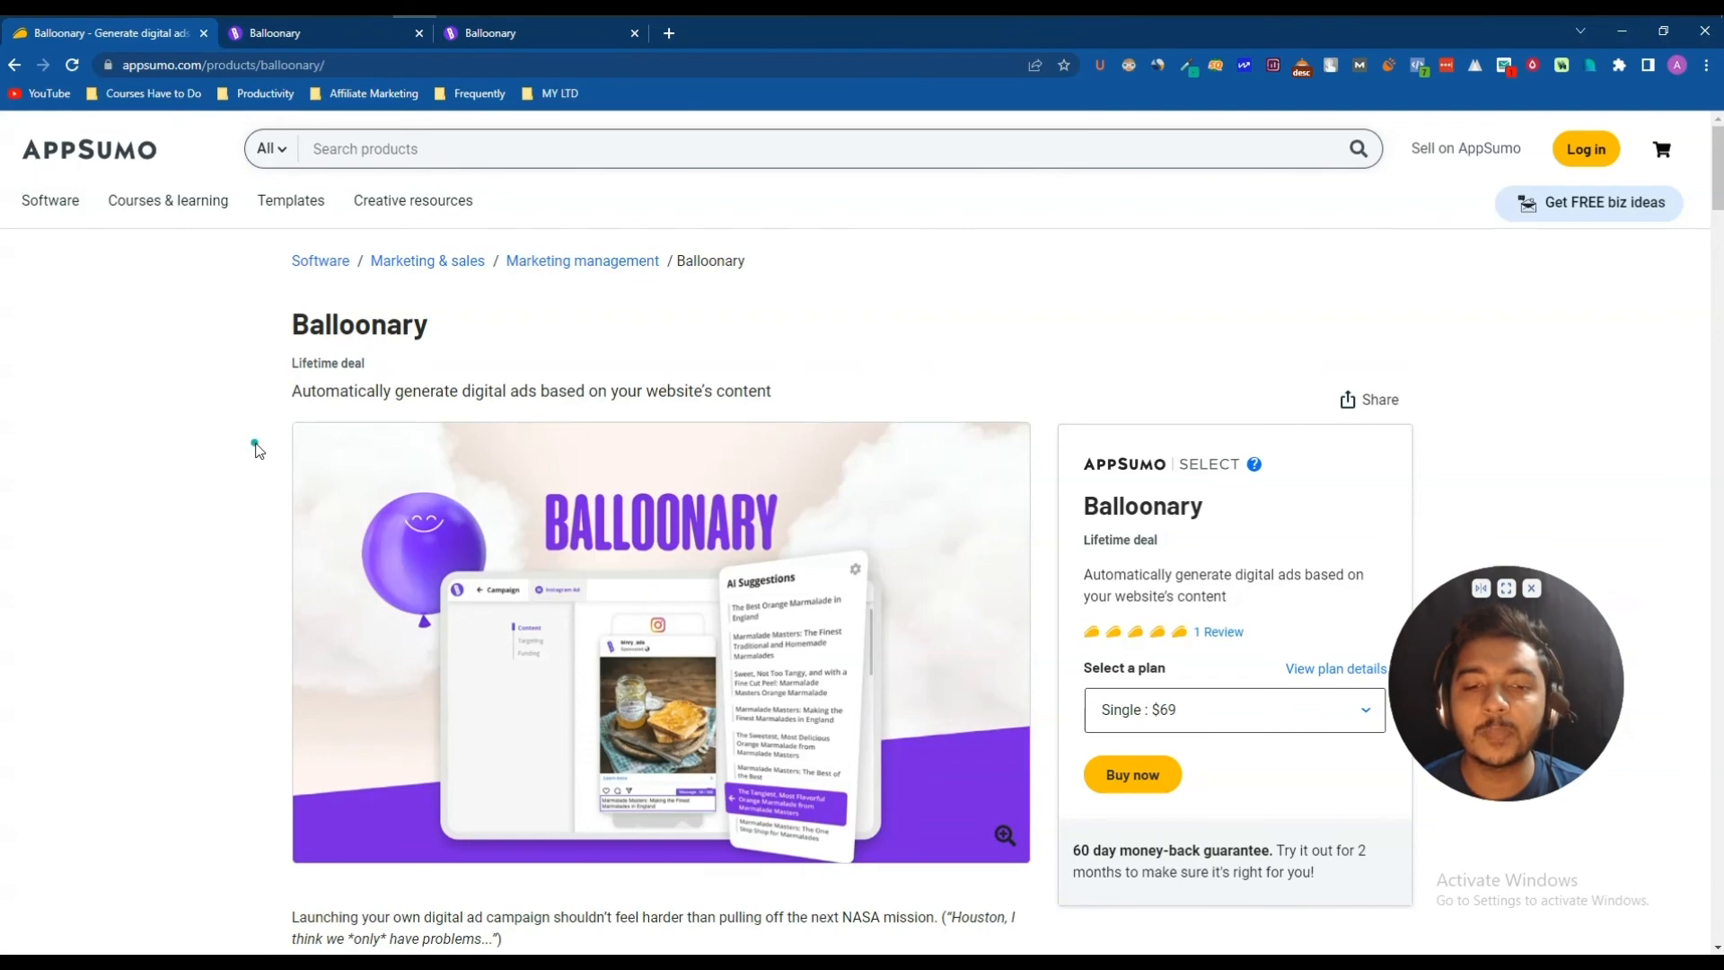
{"action": "scroll", "coordinate": [256, 449], "scroll_direction": "down", "scroll_amount": 15}
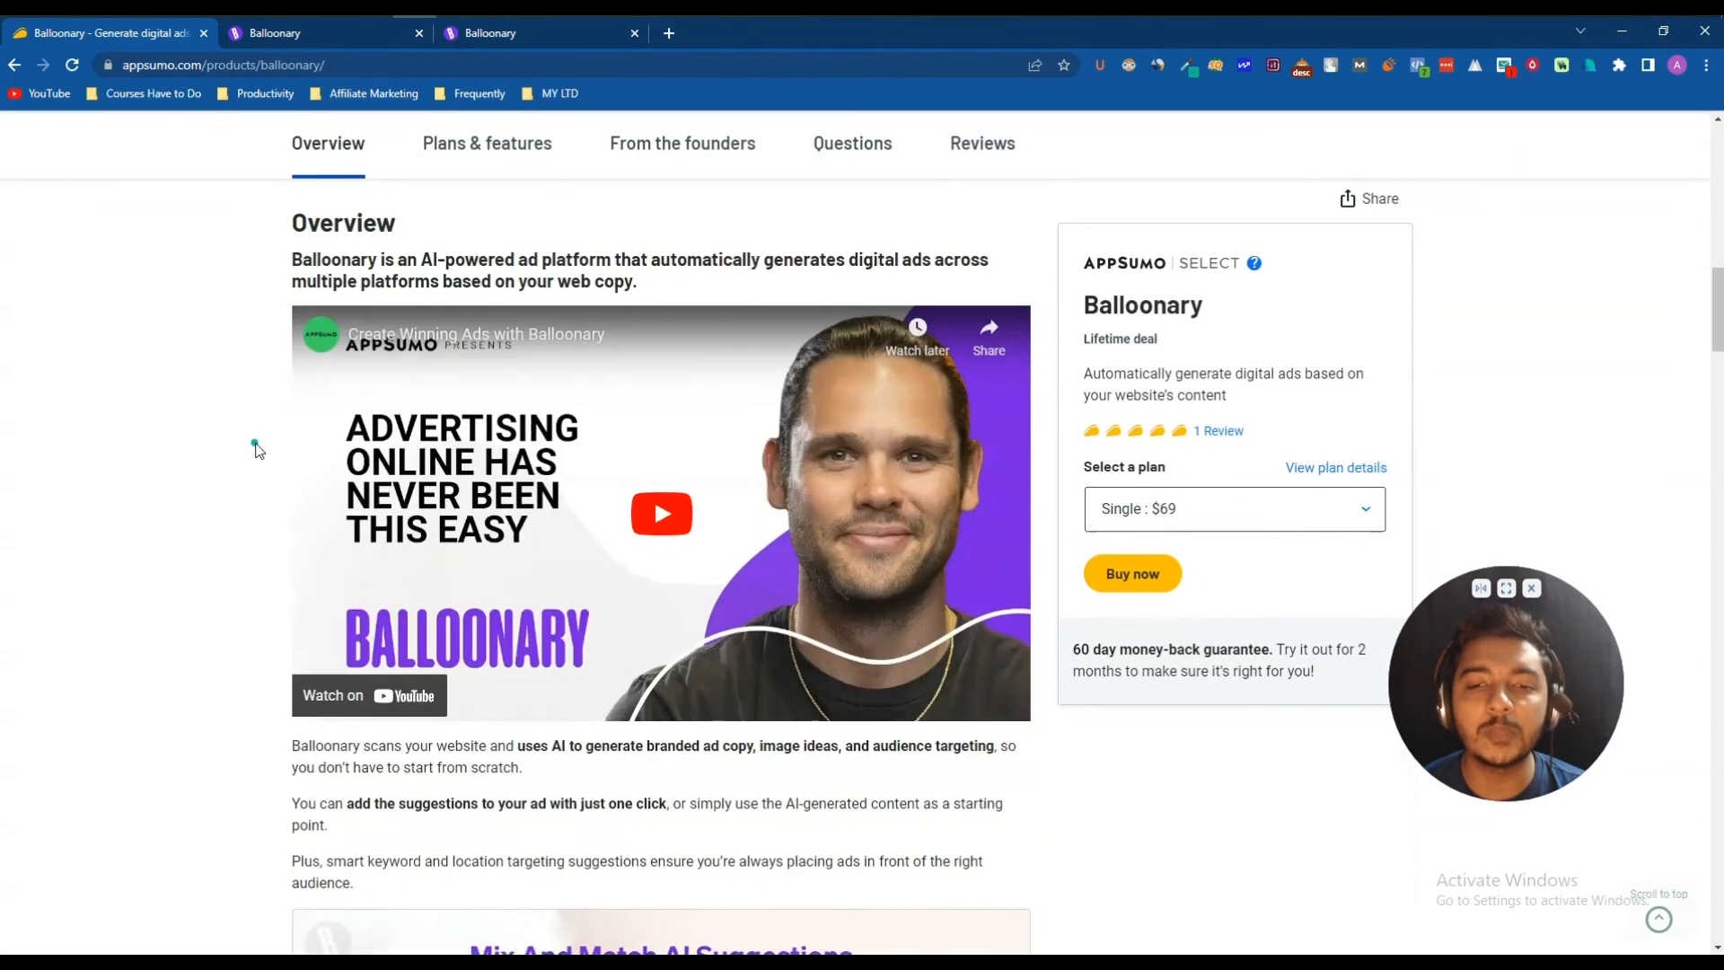
{"action": "scroll", "coordinate": [256, 449], "scroll_direction": "down", "scroll_amount": 20}
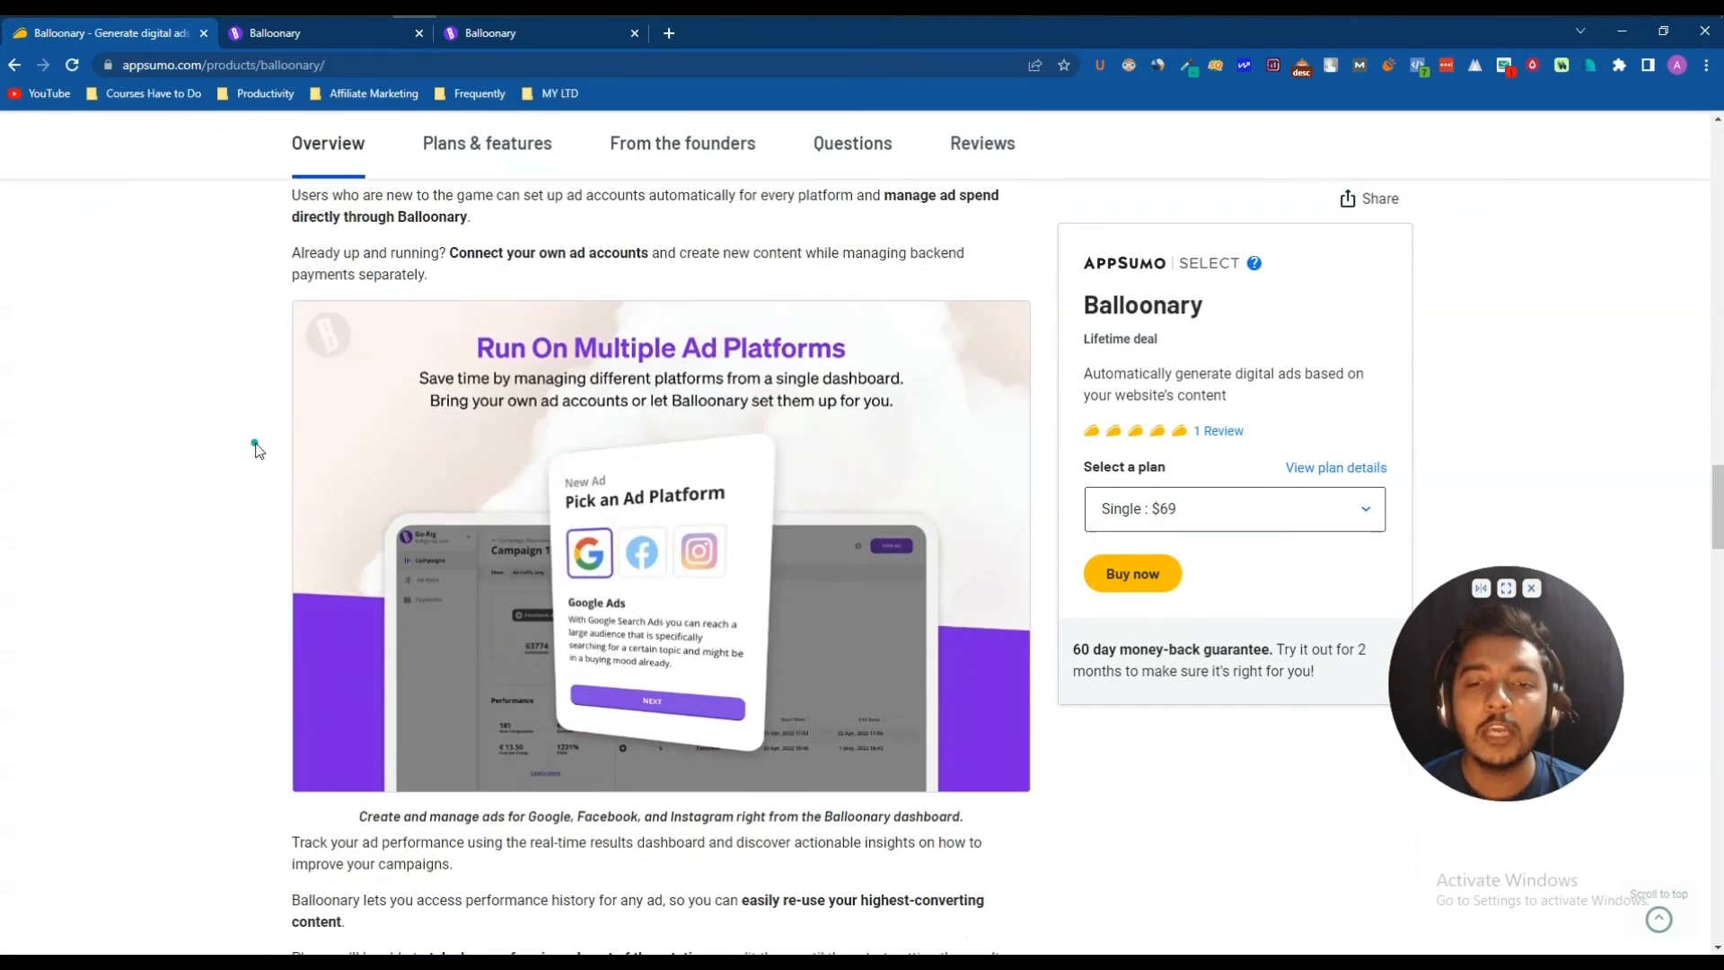
{"action": "scroll", "coordinate": [256, 449], "scroll_direction": "down", "scroll_amount": 20}
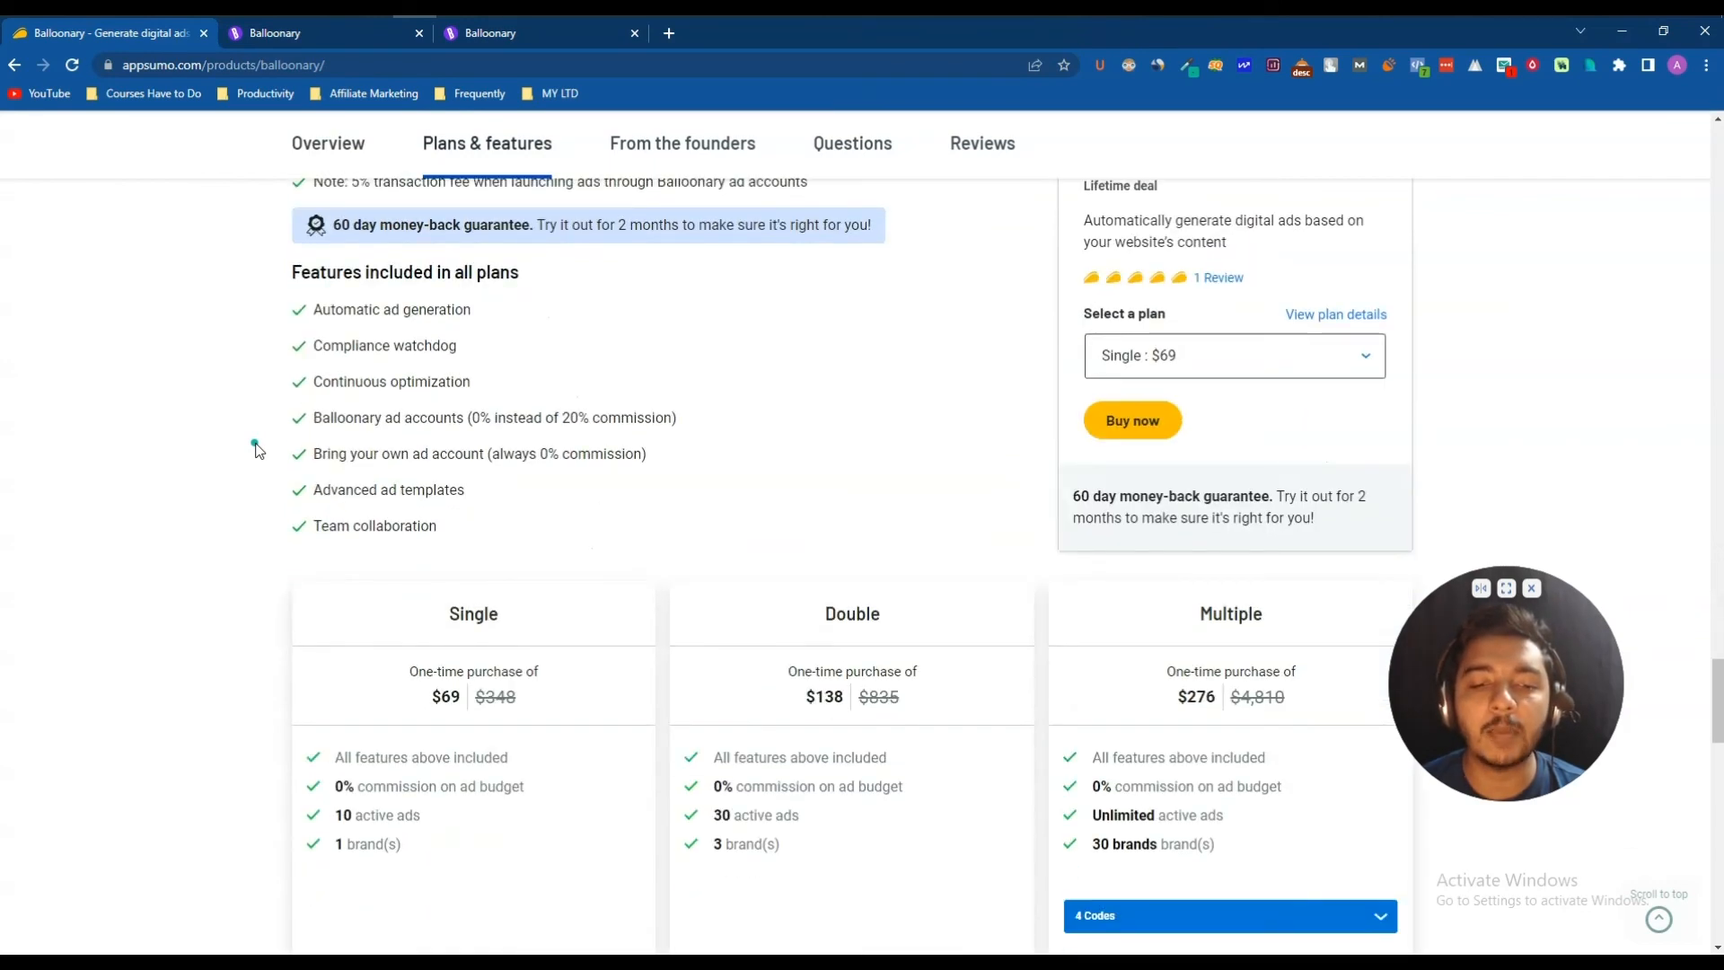
{"action": "scroll", "coordinate": [258, 449], "scroll_direction": "down", "scroll_amount": 8}
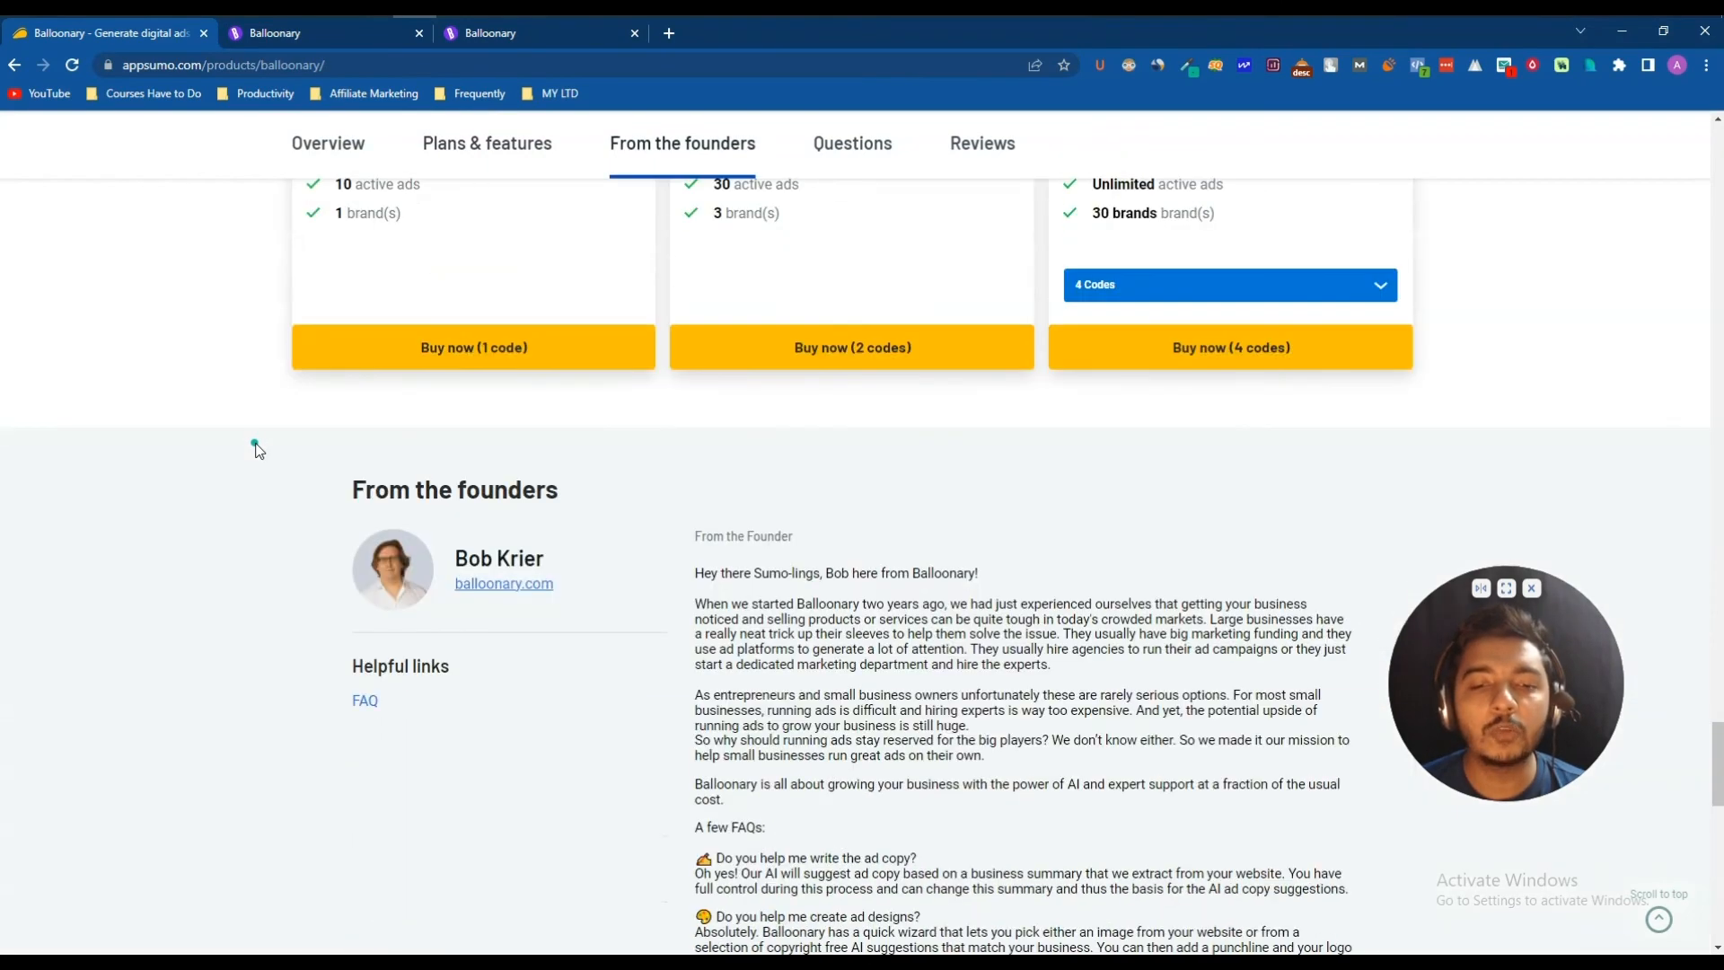
{"action": "scroll", "coordinate": [300, 709], "scroll_direction": "up", "scroll_amount": 15}
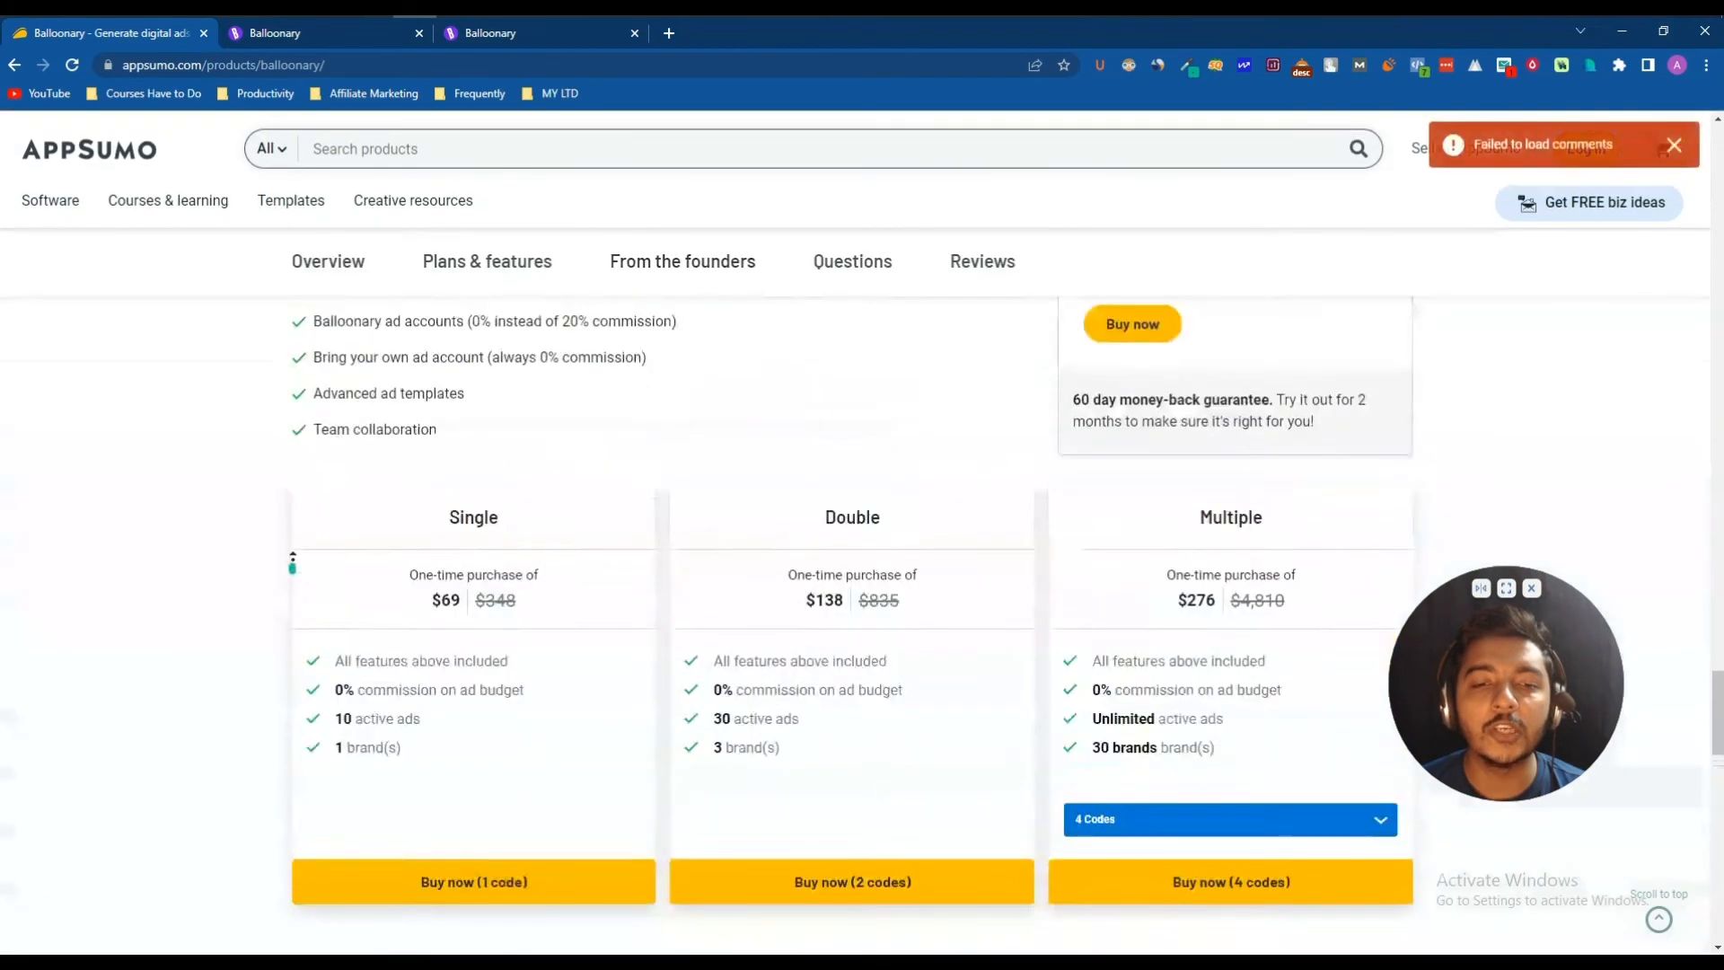
{"action": "scroll", "coordinate": [292, 542], "scroll_direction": "up", "scroll_amount": 10}
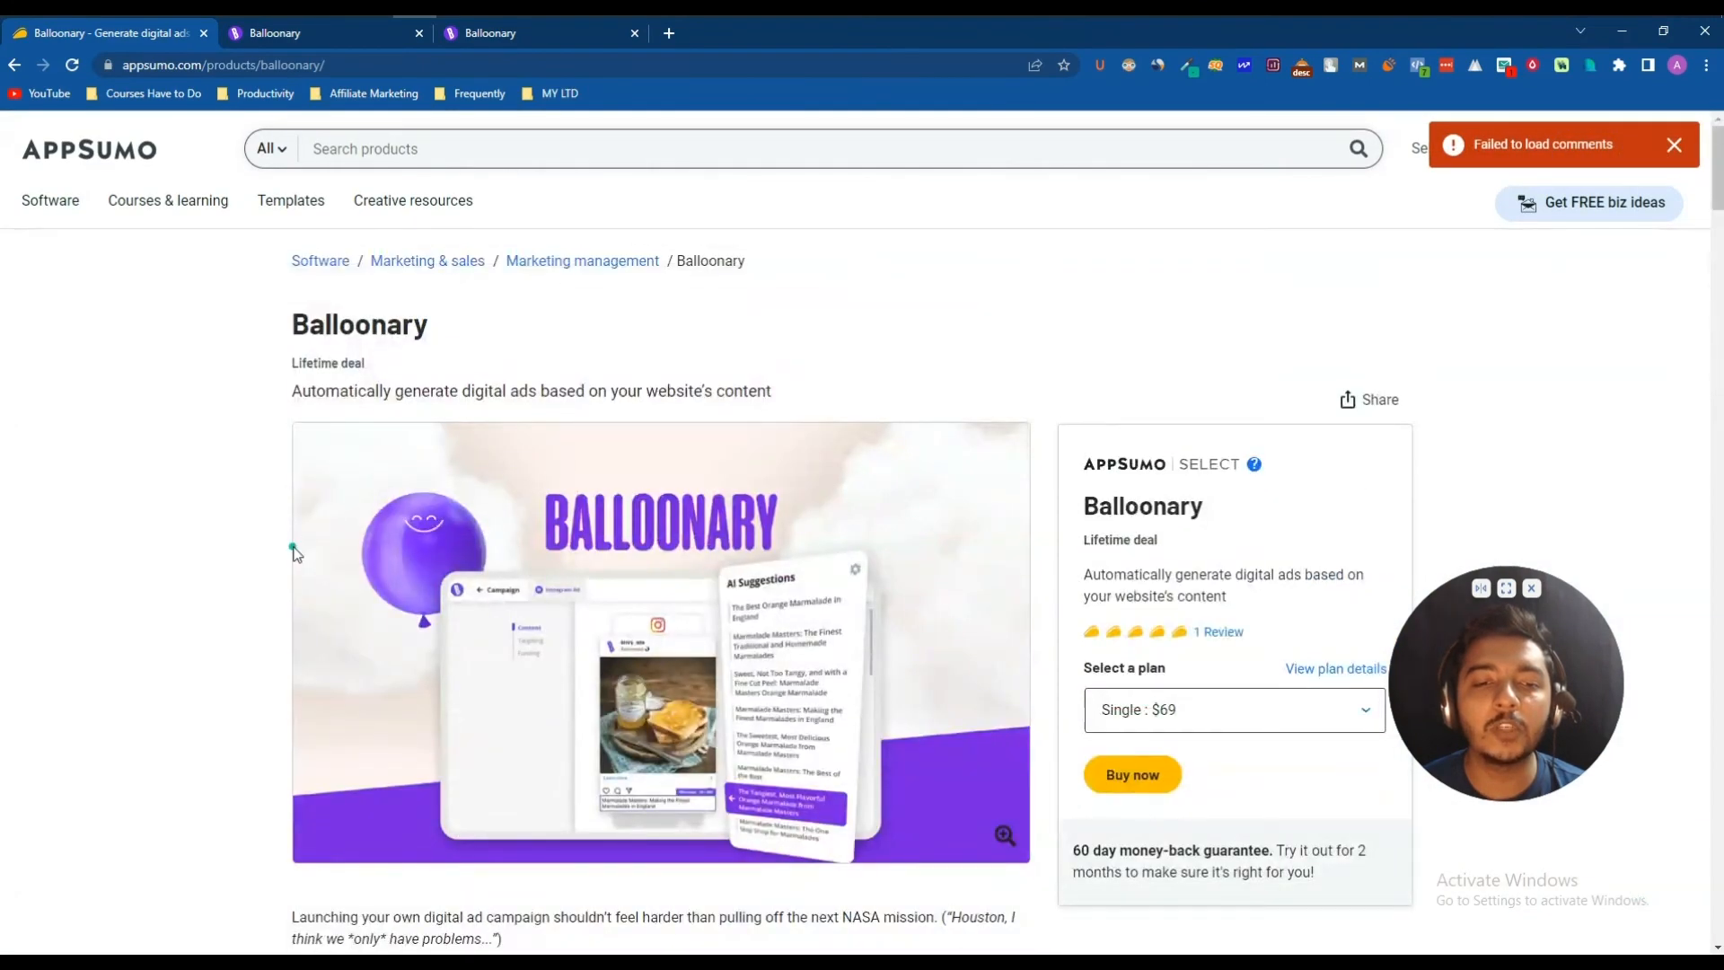